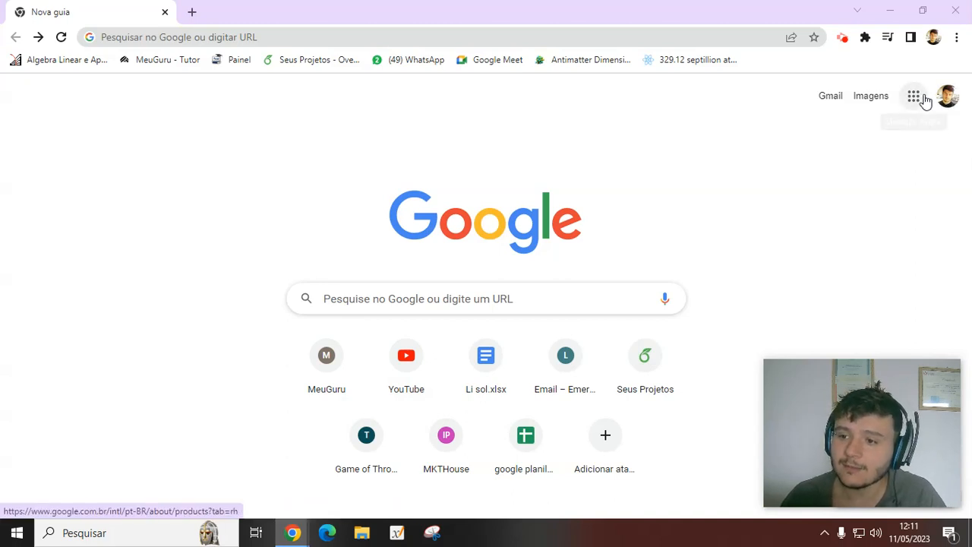
- Open Google Sheets, create a blank spreadsheet and dismiss the offline extension notice
click(914, 96)
scroll(885, 174, down, 5)
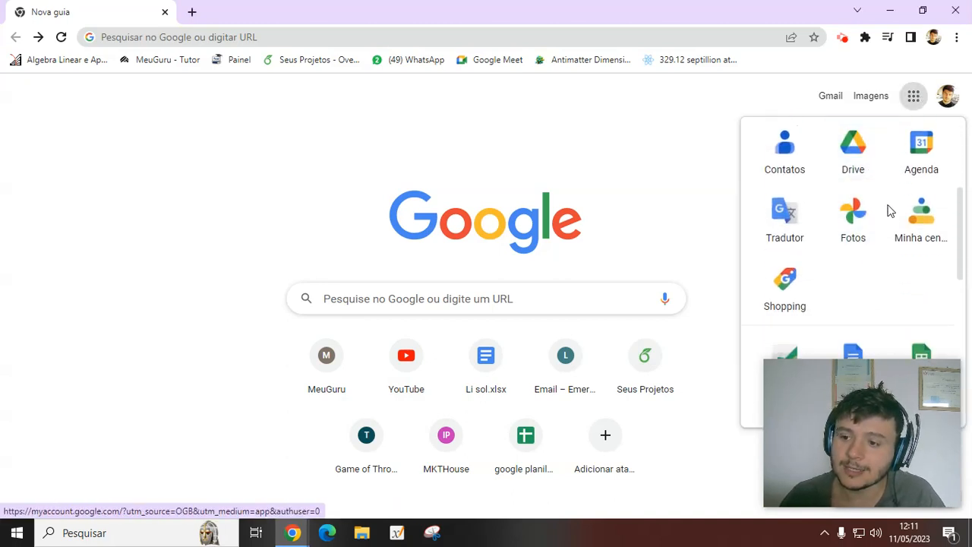
click(916, 156)
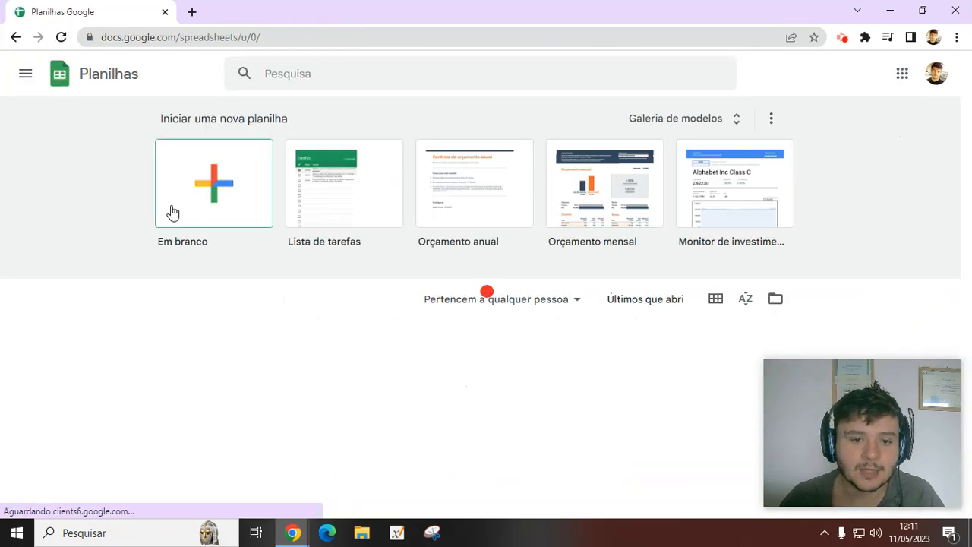
click(196, 231)
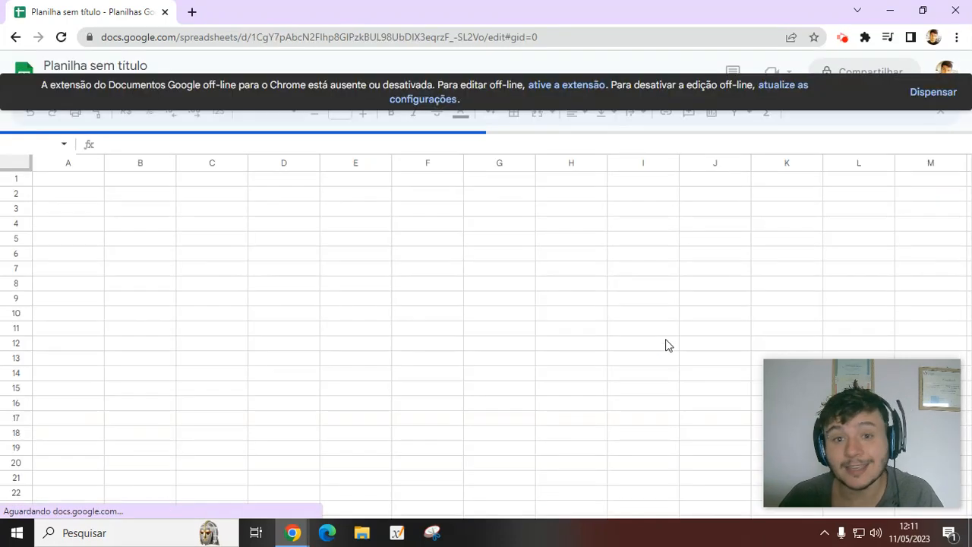
click(954, 98)
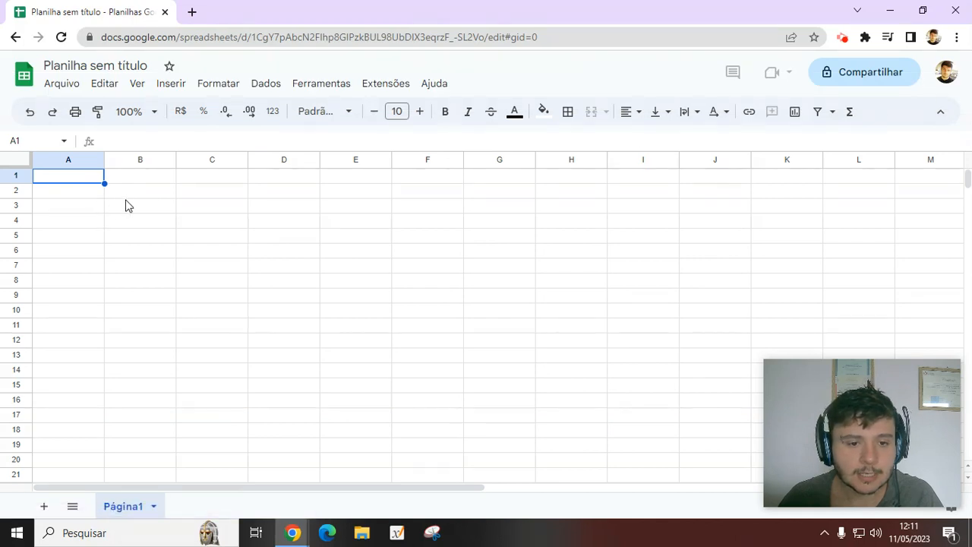
click(84, 210)
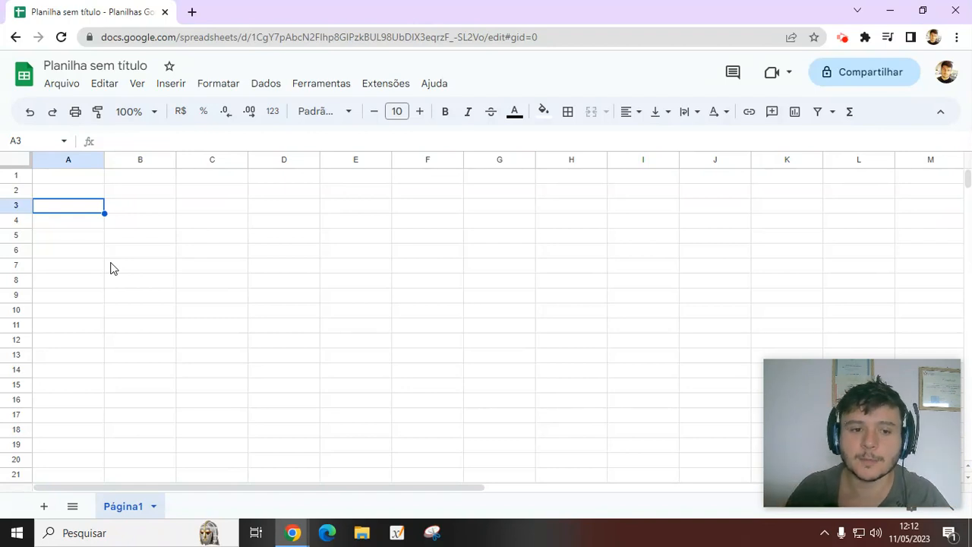
click(98, 220)
click(87, 196)
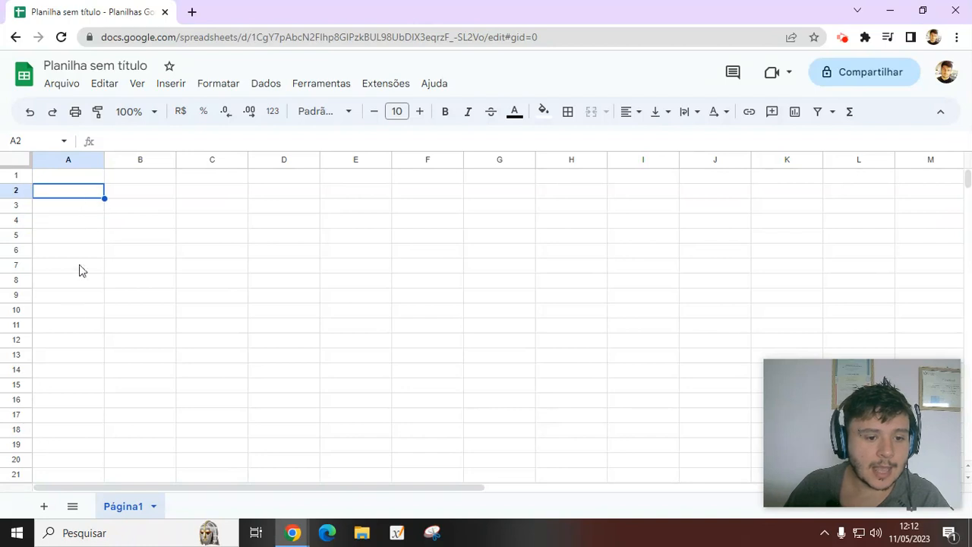
click(50, 174)
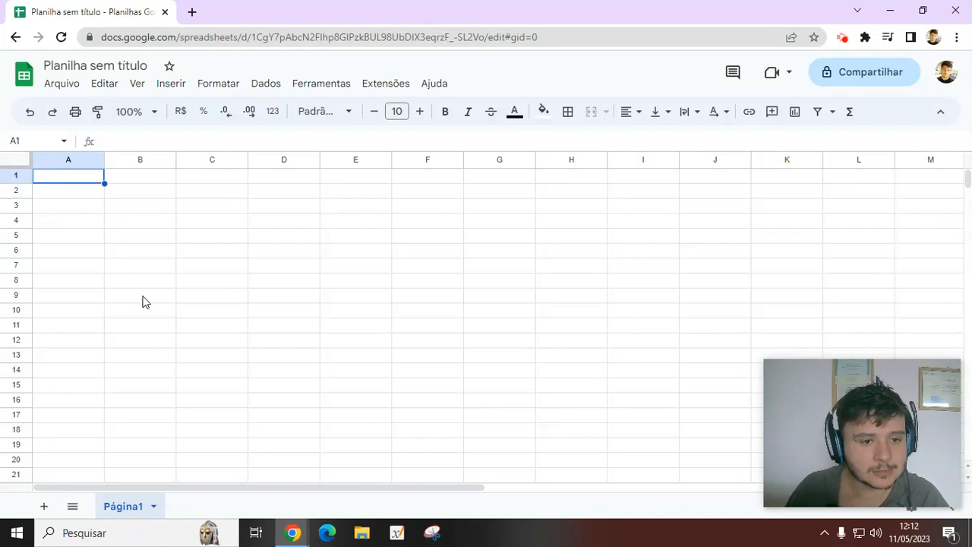
- Enter the column header "Meses" in cell A1
click(86, 197)
key(Up)
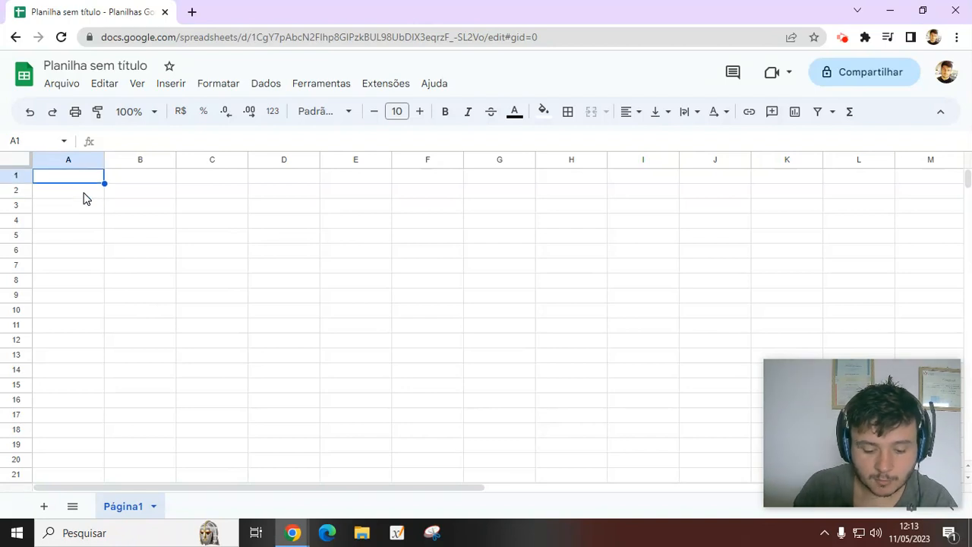
text(Meses)
key(Return)
key(Up)
key(Right)
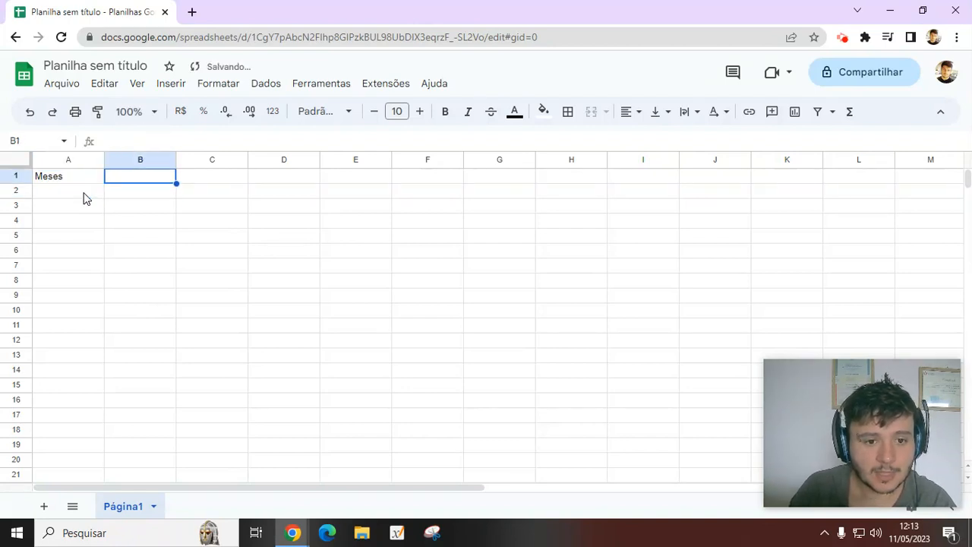
- Enter the column header "Capital total" in cell B1
text(CA)
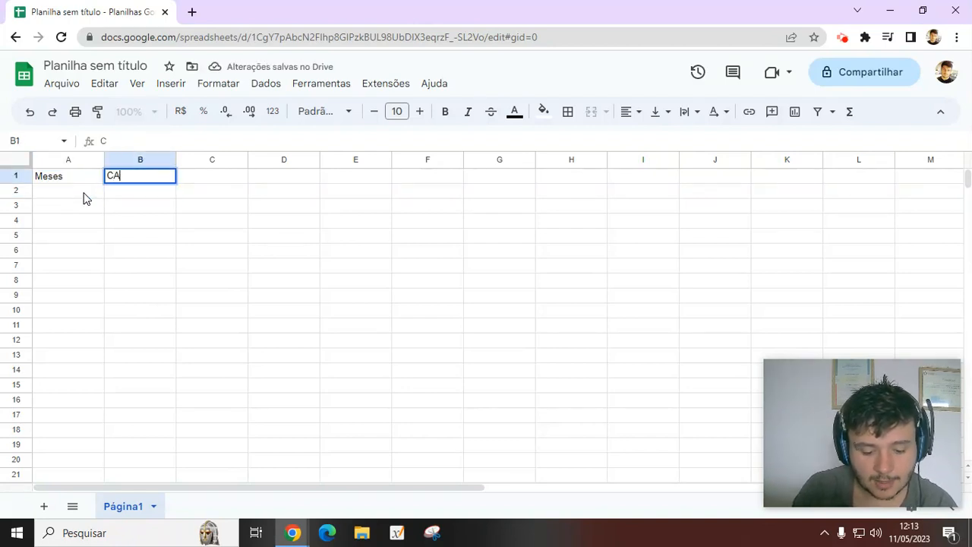
key(BackSpace)
text(a)
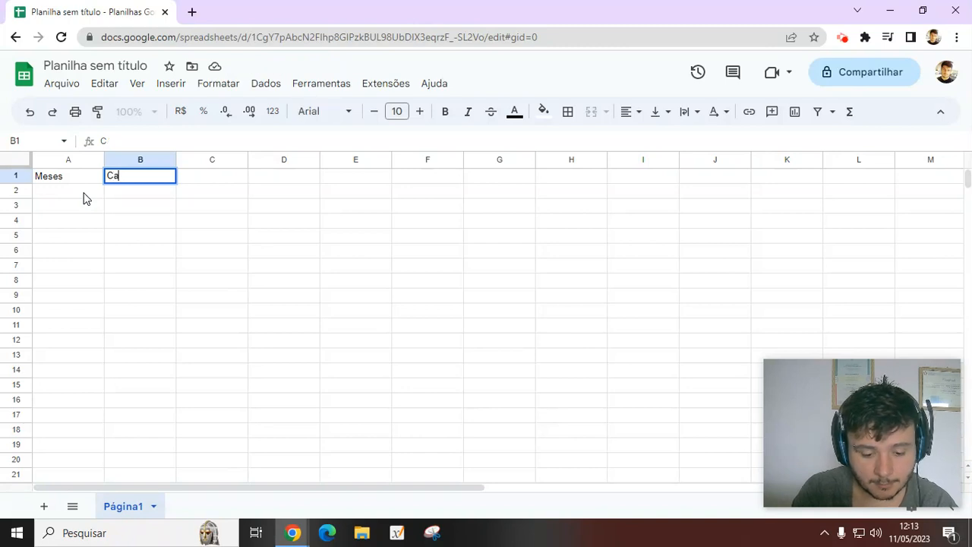
text(pital total)
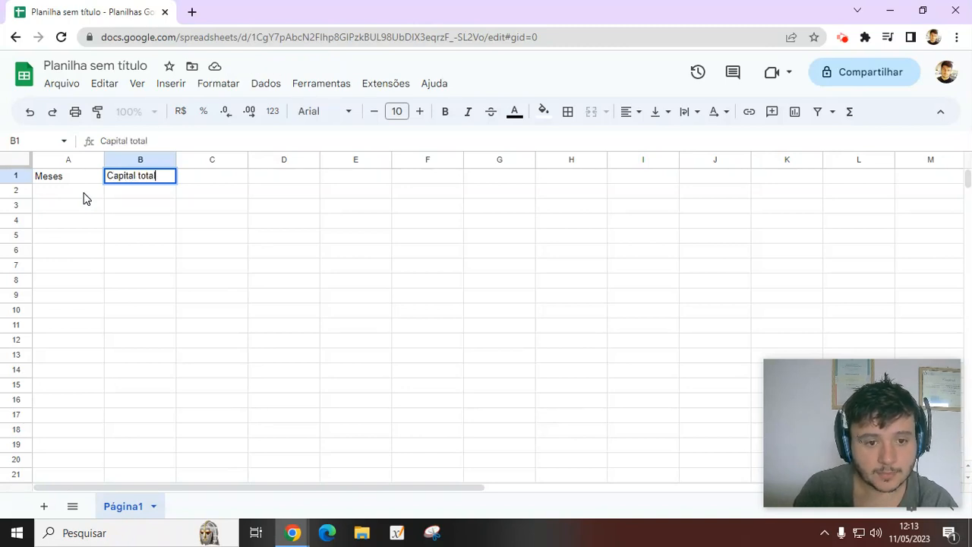
key(Tab)
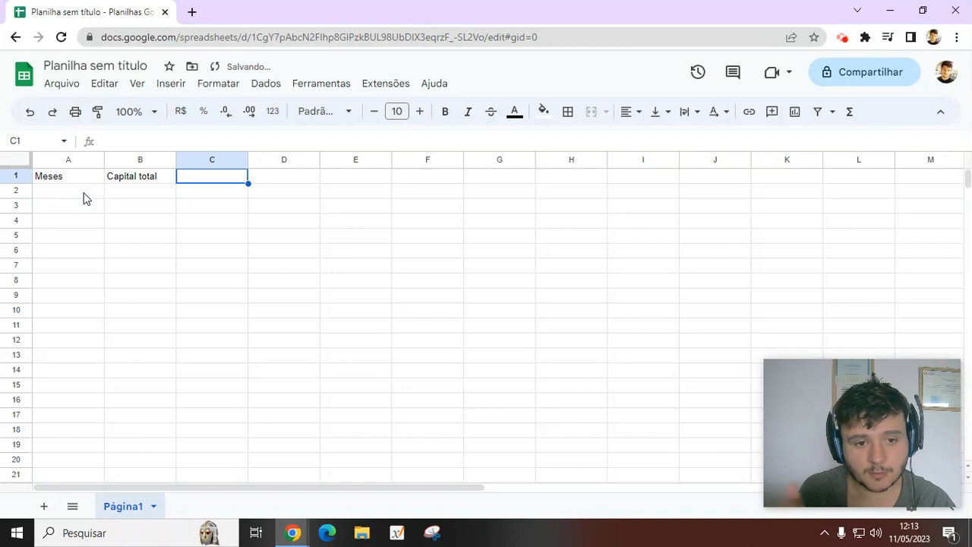
- Enter the column header "deposito" in cell C1
text(acre)
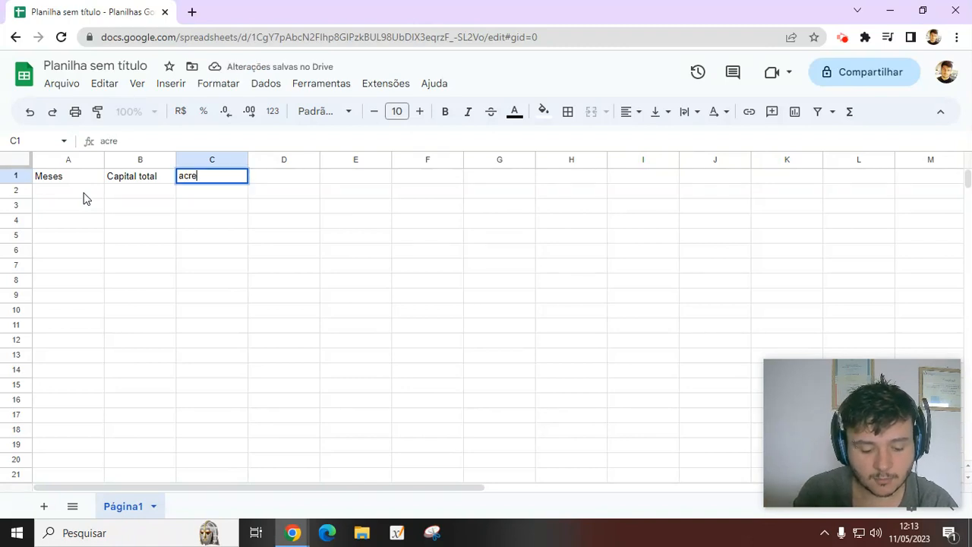
key(BackSpace)
key(BackSpace)
key(BackSpace)
key(BackSpace)
text(deposito)
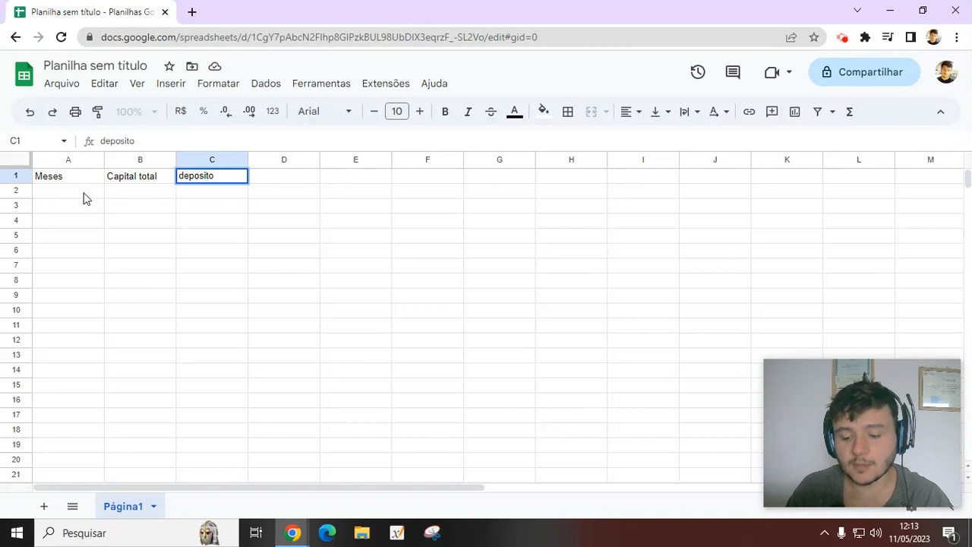
key(Return)
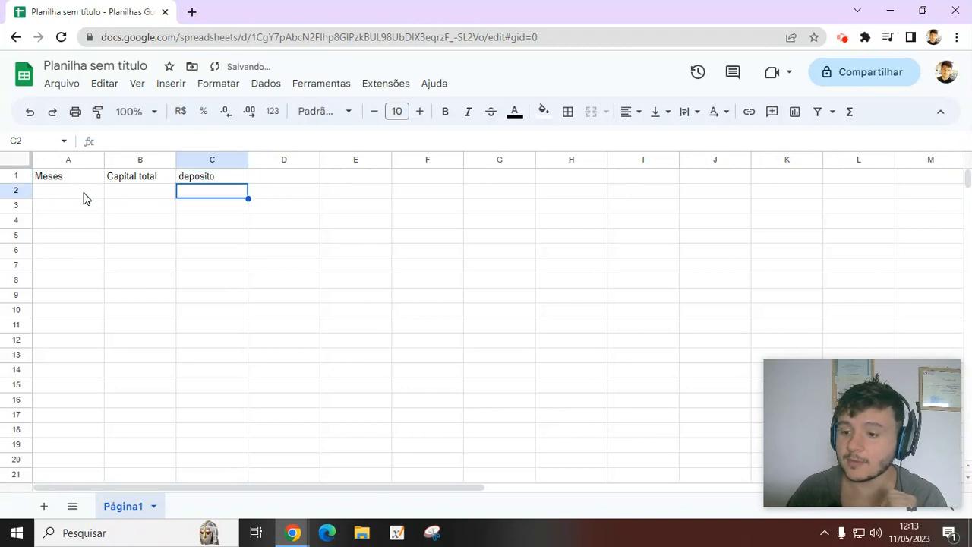
- Enter the month numbers 1 to 9 down the Meses column in cells A2 to A10
click(64, 193)
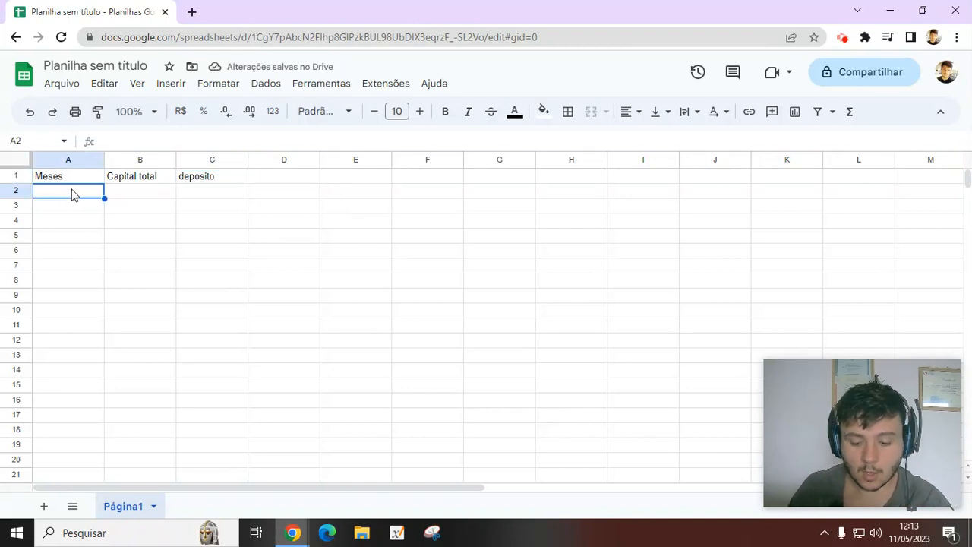
text(1)
key(Return)
text(2)
key(Return)
text(3)
key(Return)
text(4)
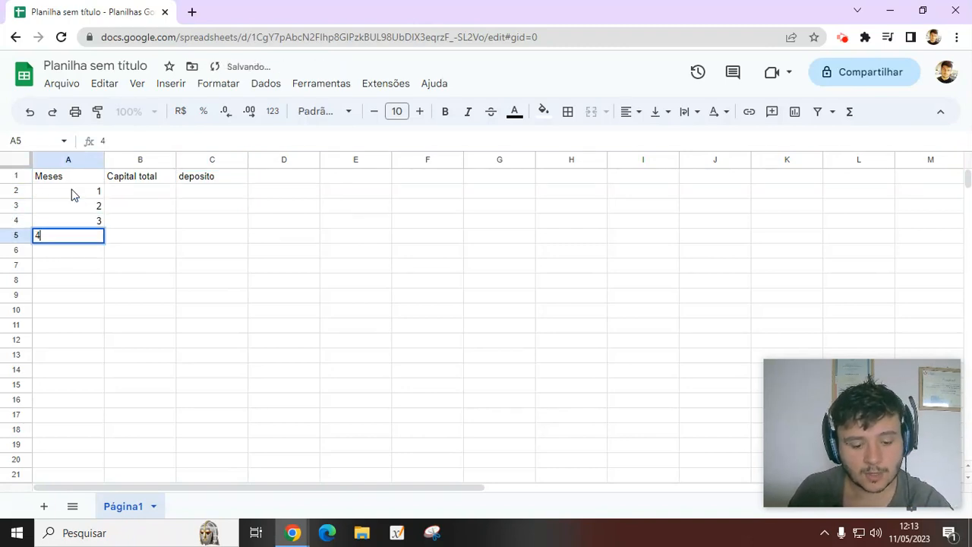
key(Return)
text(5)
key(Return)
text(6 7)
key(Return)
text(8)
key(Return)
text(9)
key(Return)
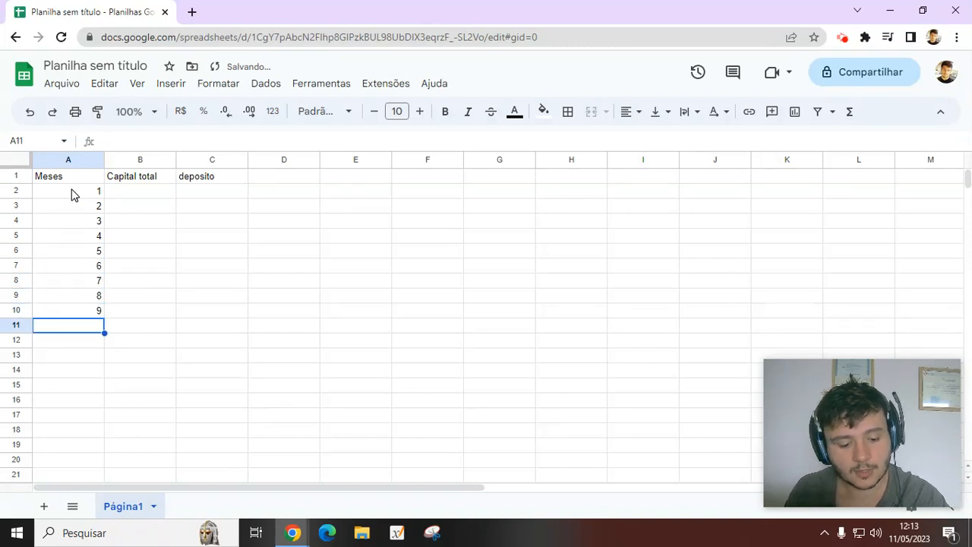
- Enter month number 10 in cell A11, directly below the 9
text(1)
key(Return)
text(0)
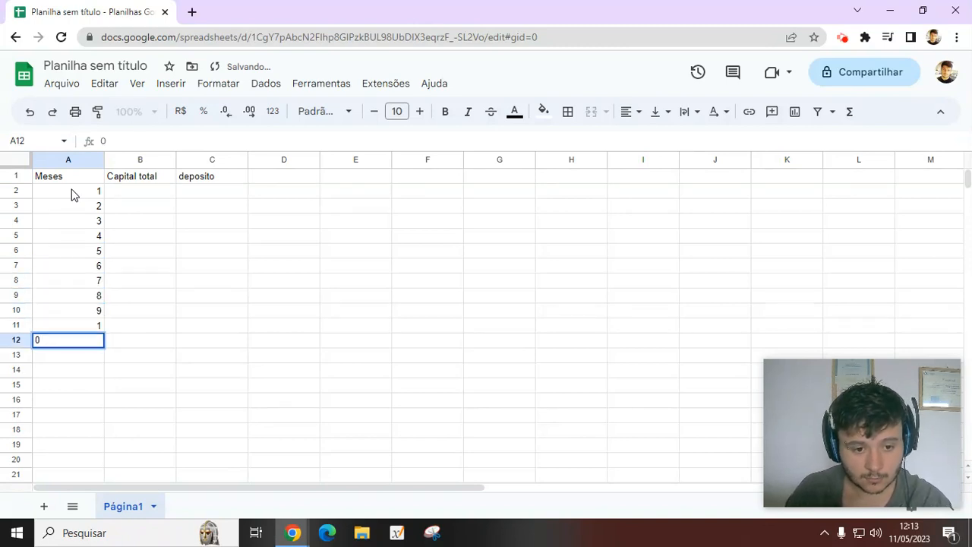
key(Escape)
key(Up)
key(F2)
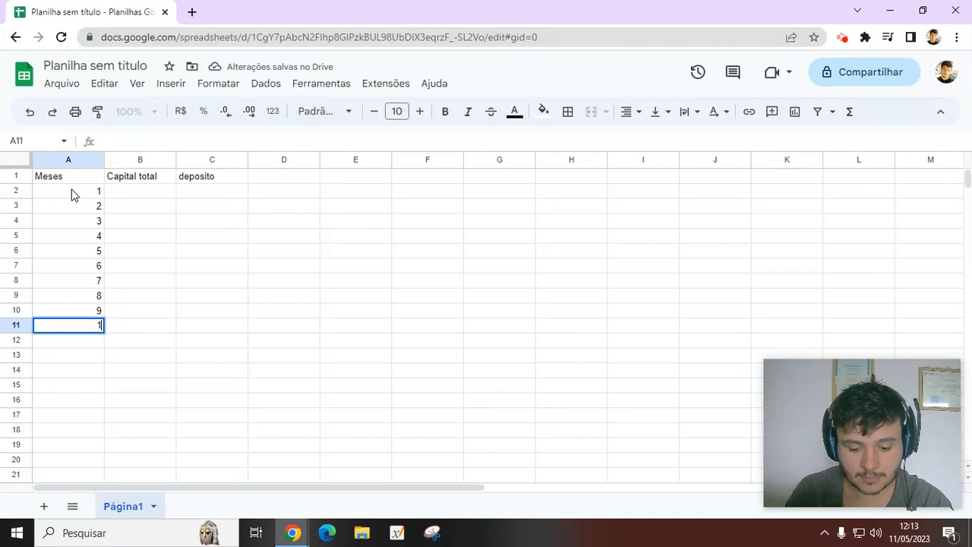
text(0)
key(Return)
key(Up)
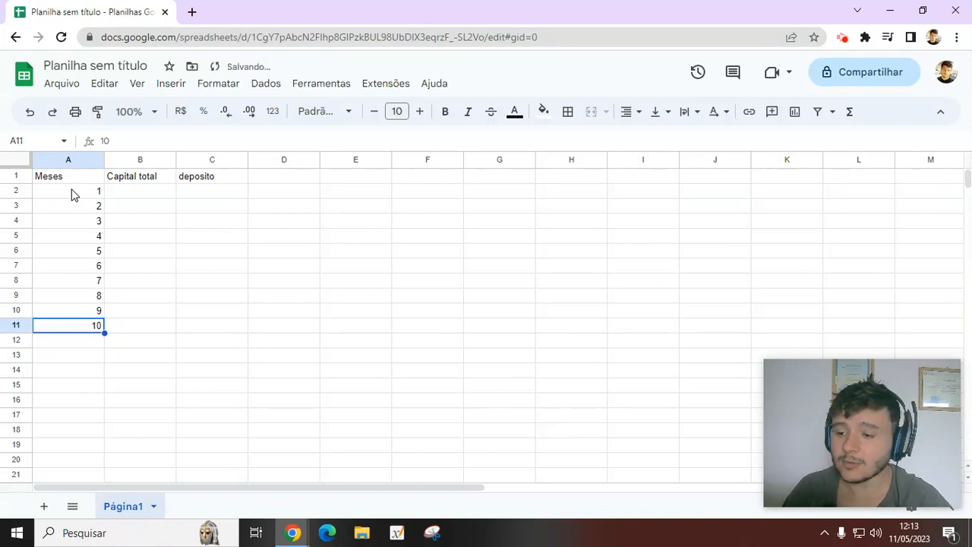
- Extend the month series from A2:A11 down to 120 in cell A121
drag(90, 196, 99, 330)
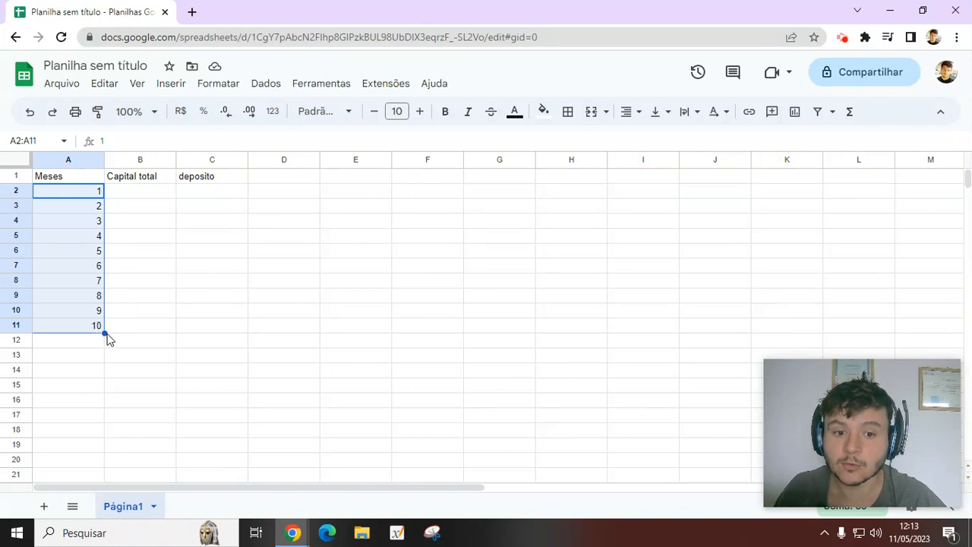
drag(105, 331, 81, 434)
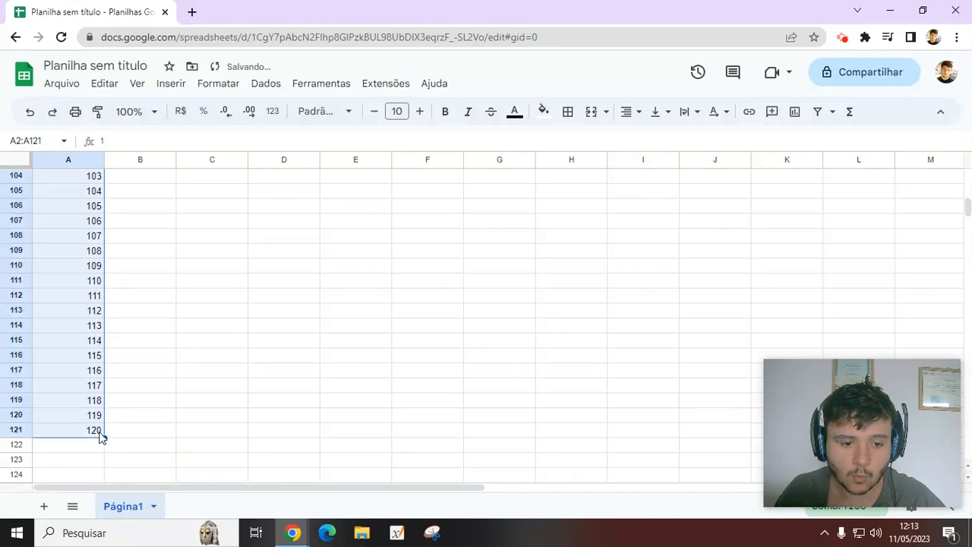
click(132, 417)
click(76, 432)
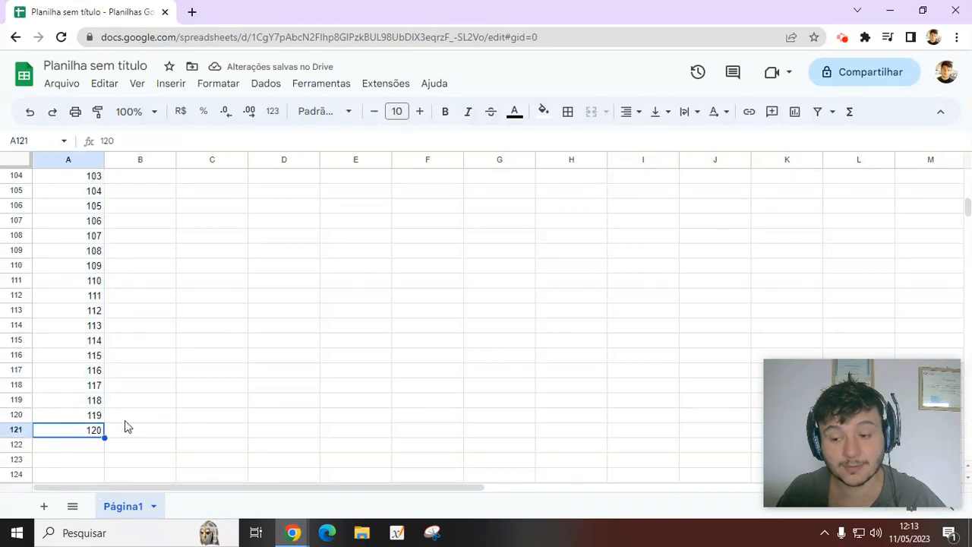
- Enter 100 as the first month's deposit in cell C2
scroll(148, 391, up, 15)
scroll(149, 389, up, 20)
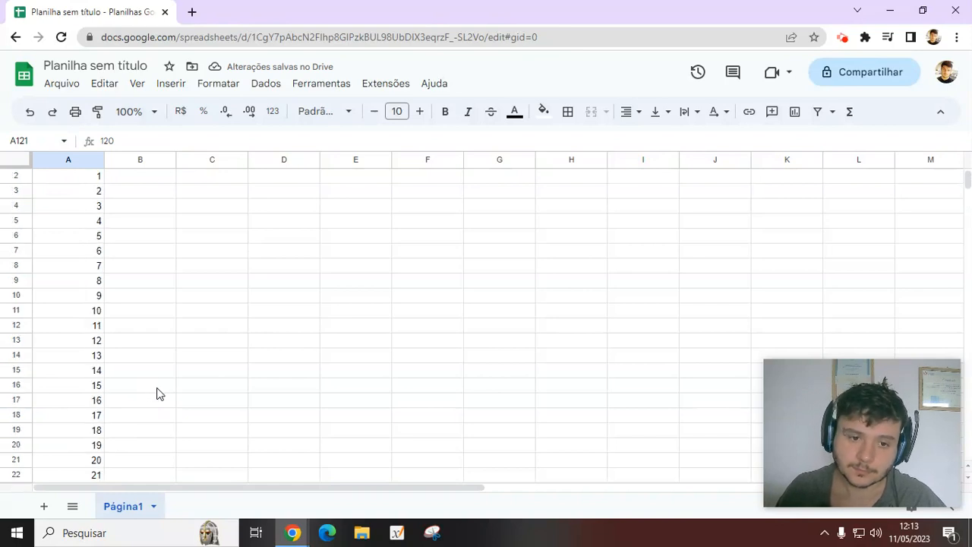
click(159, 191)
click(204, 196)
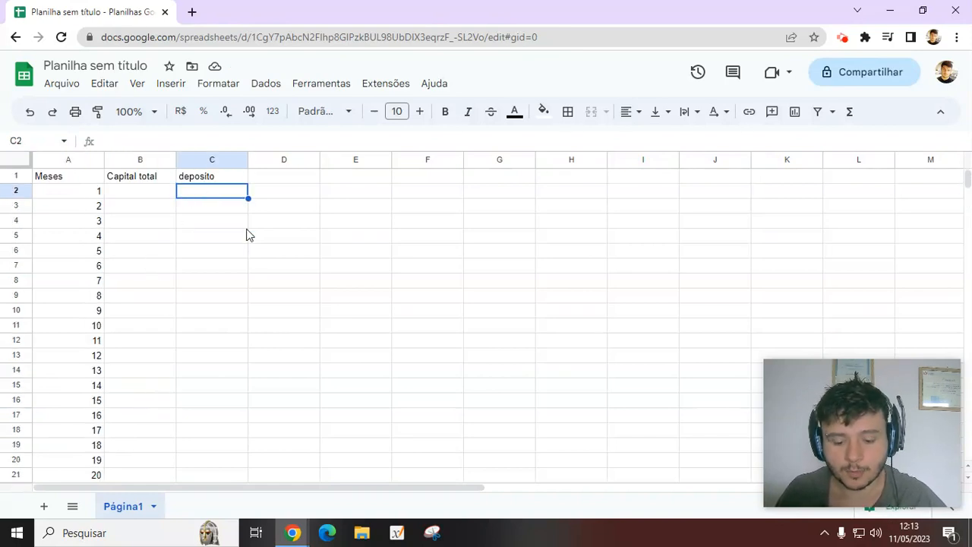
text(100)
key(Return)
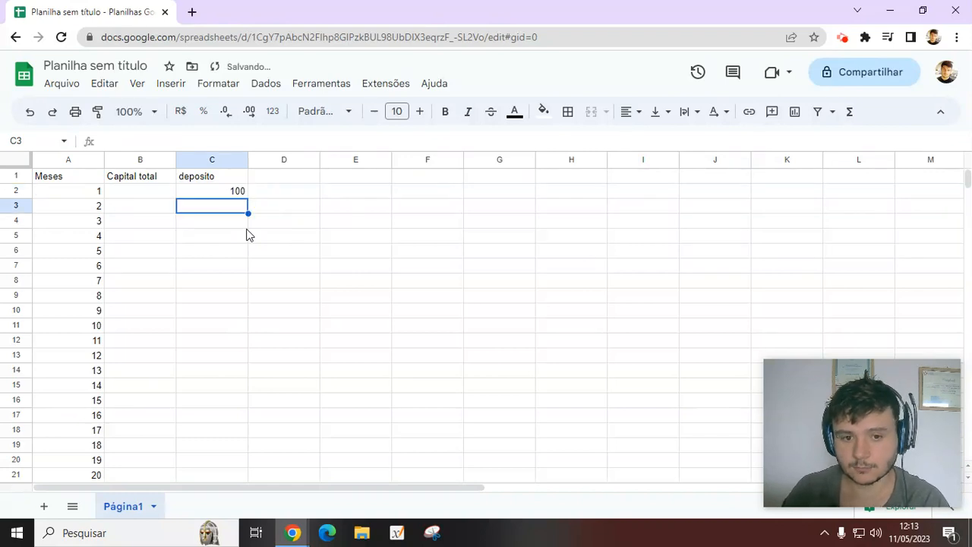
- Enter 0 as the first month's total capital in cell B2
key(Up)
key(Left)
text(0)
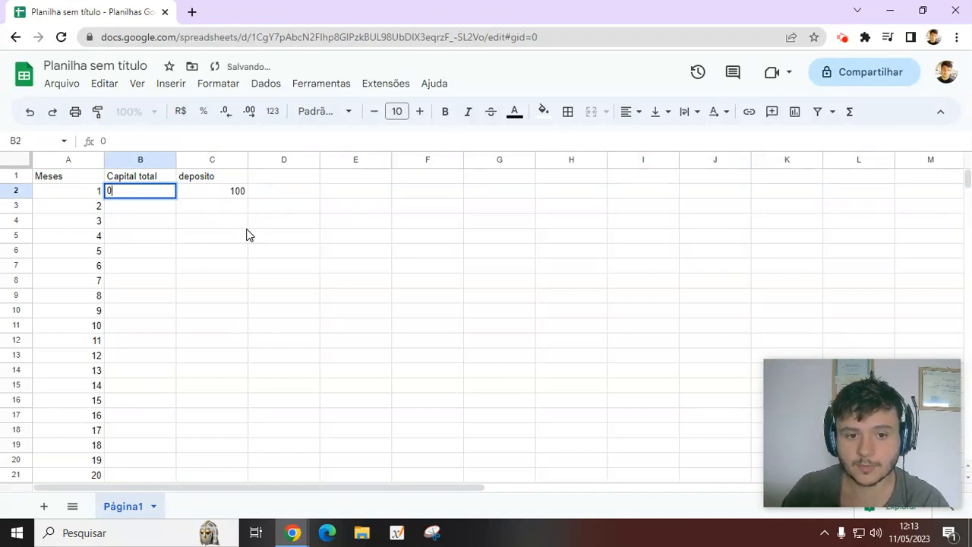
key(Tab)
key(Return)
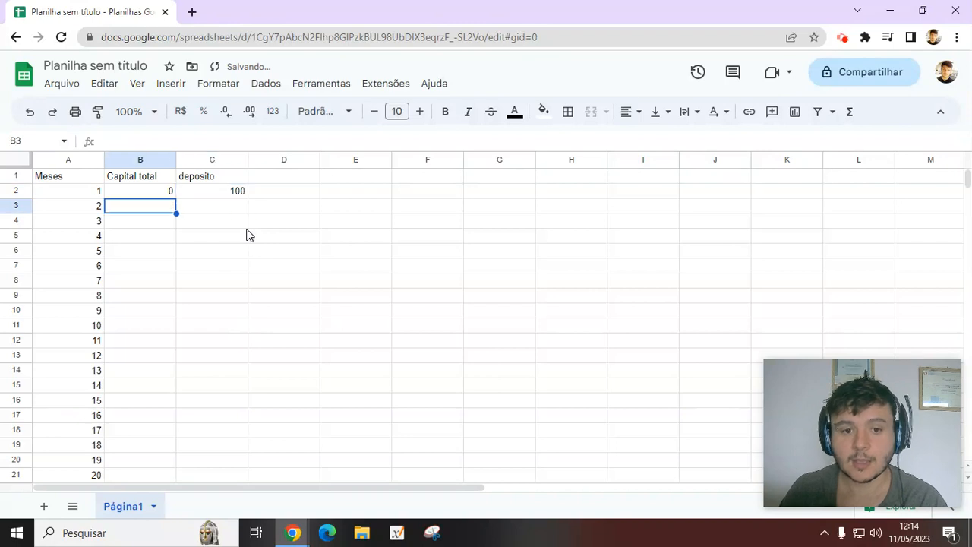
- Enter the formula =(B2+C2)*1,008 in cell B3 to calculate the second month's total capital
click(252, 142)
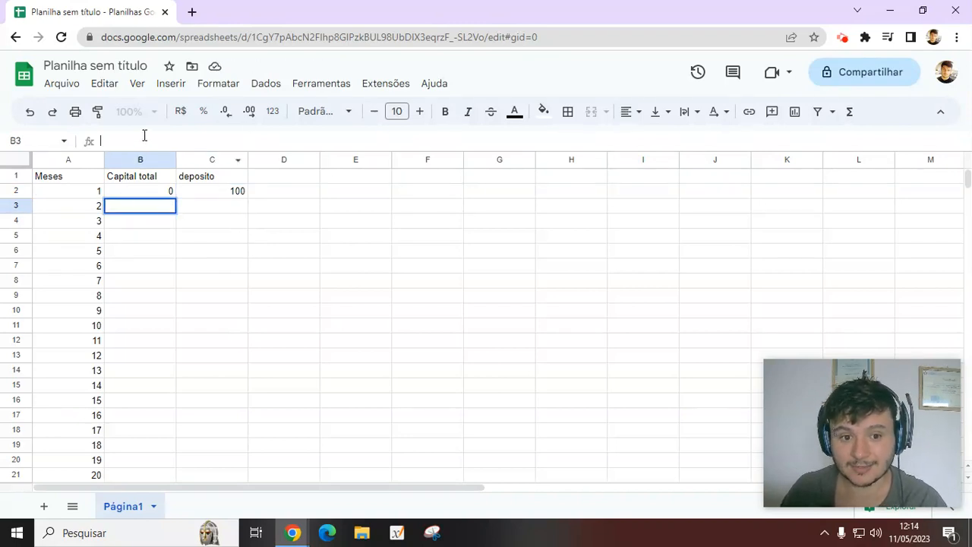
text(=)
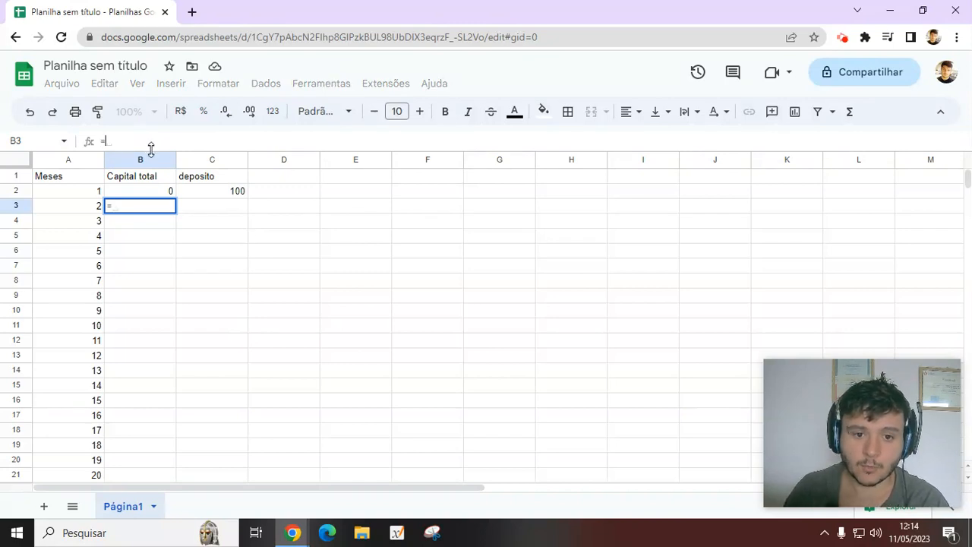
click(162, 191)
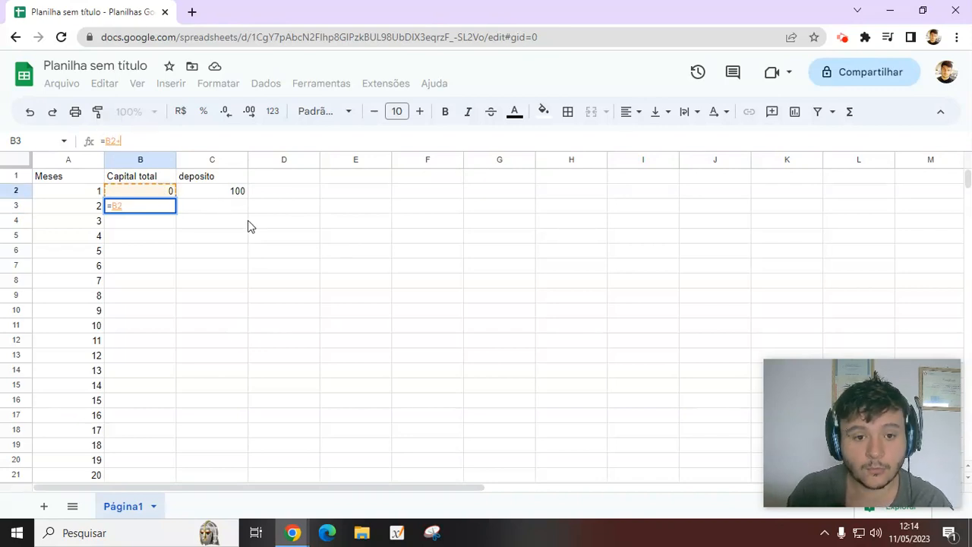
text(+)
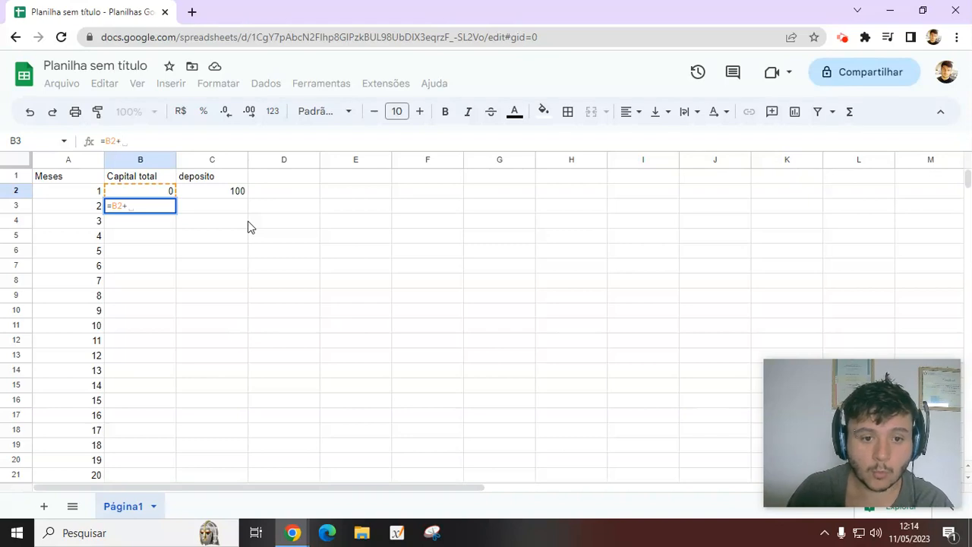
click(233, 192)
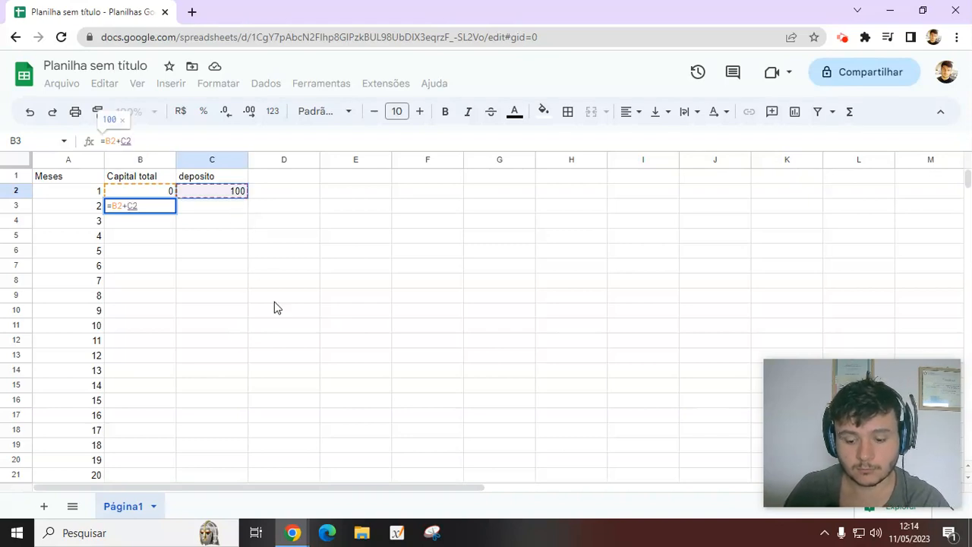
text())
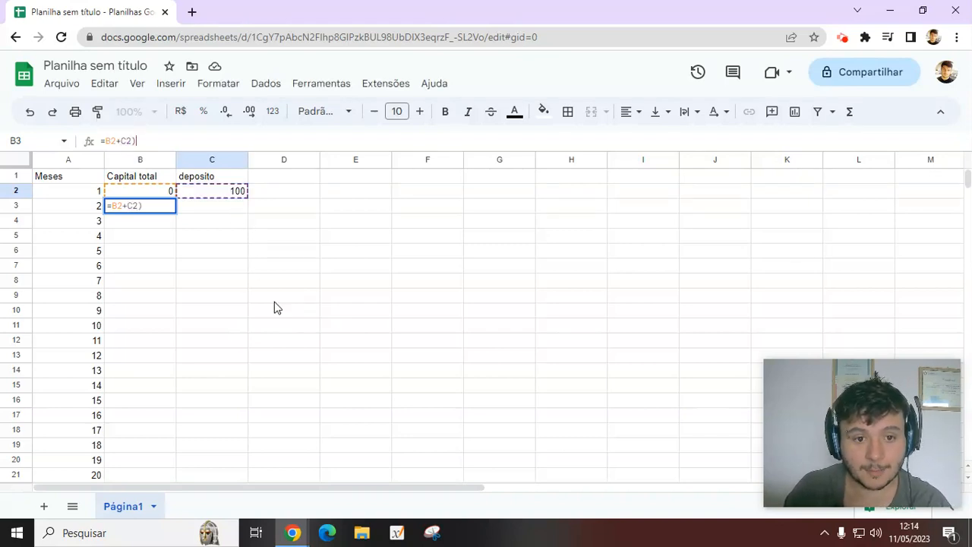
click(107, 141)
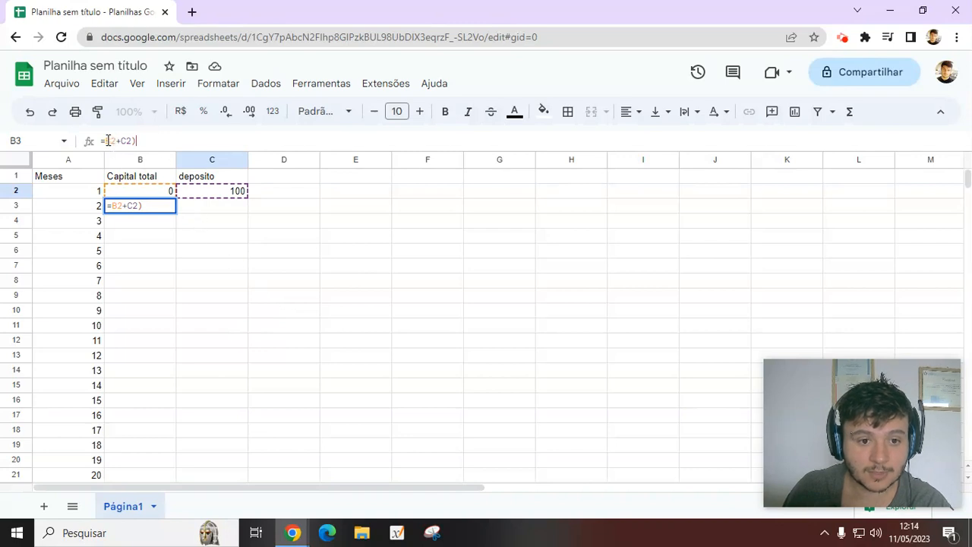
text(()
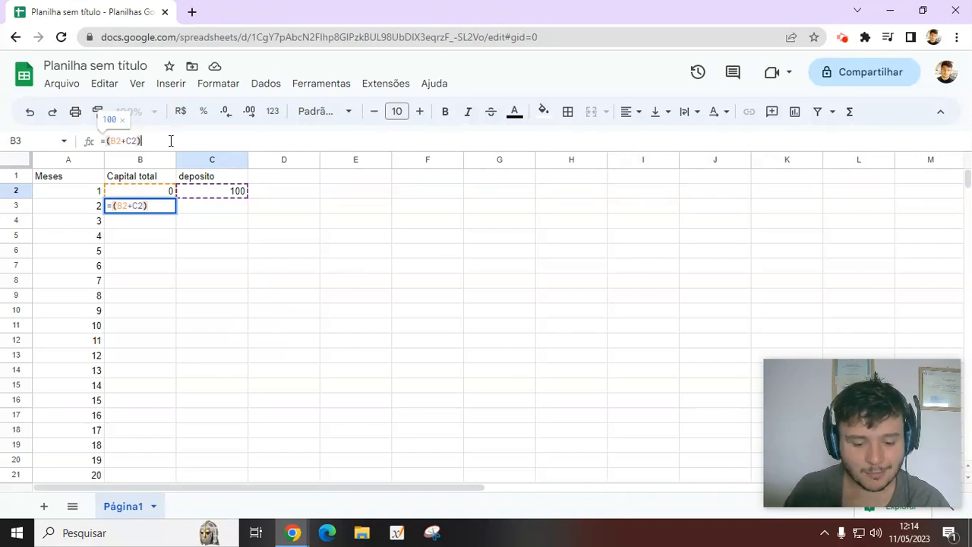
click(171, 140)
text(*)
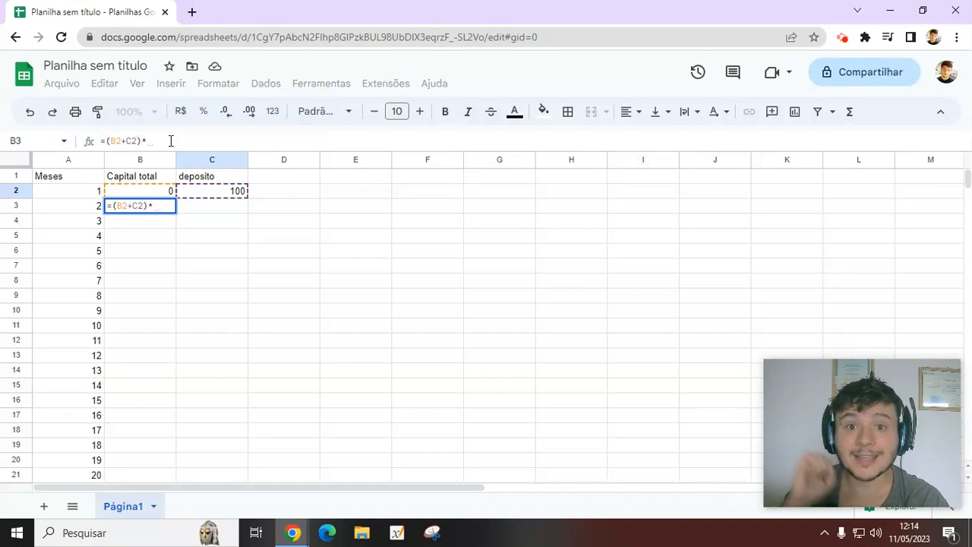
text(1,00)
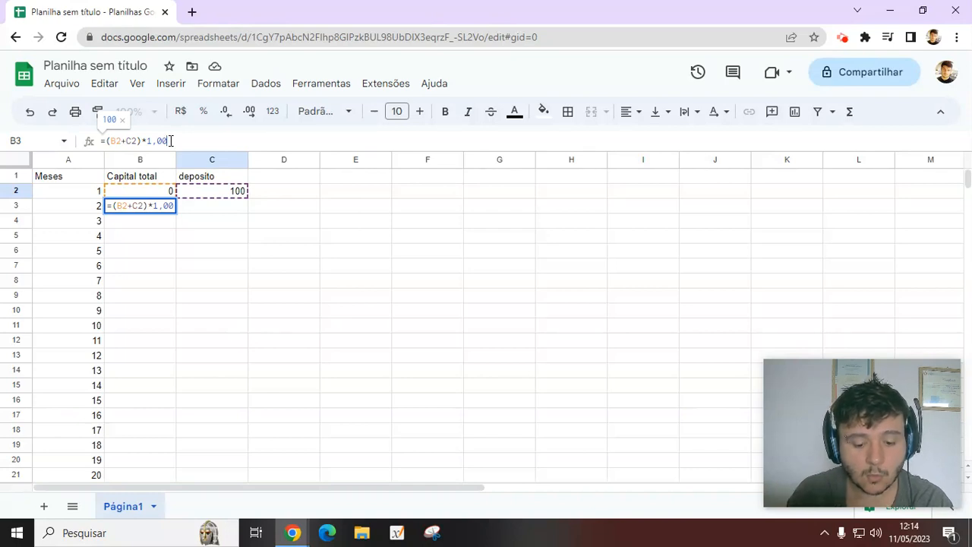
text(8)
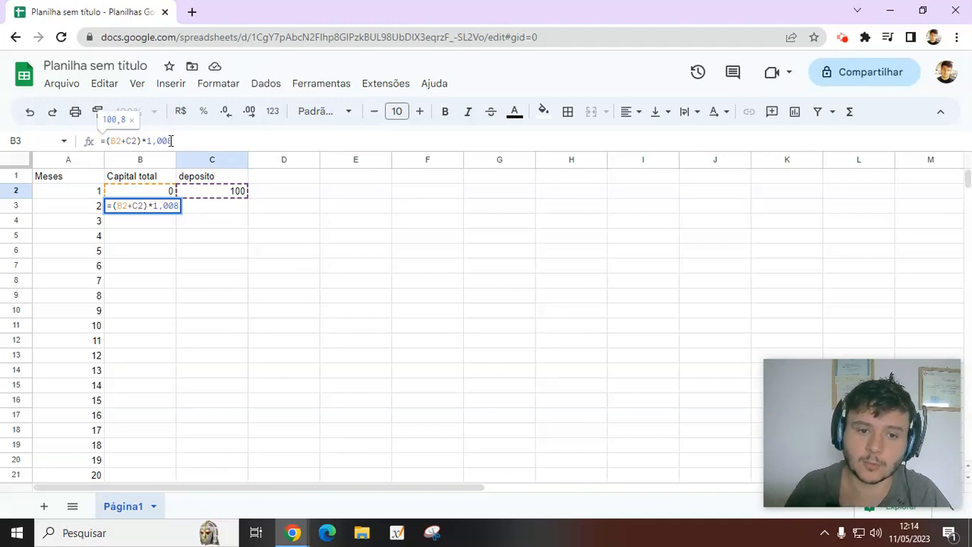
key(Return)
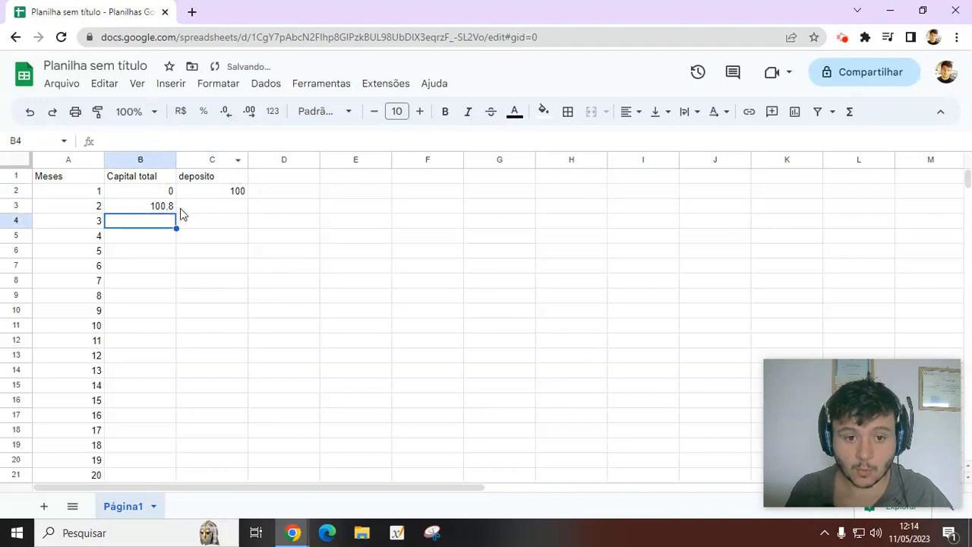
- Enter 100 as the second month's deposit in cell C3
click(215, 211)
text(100)
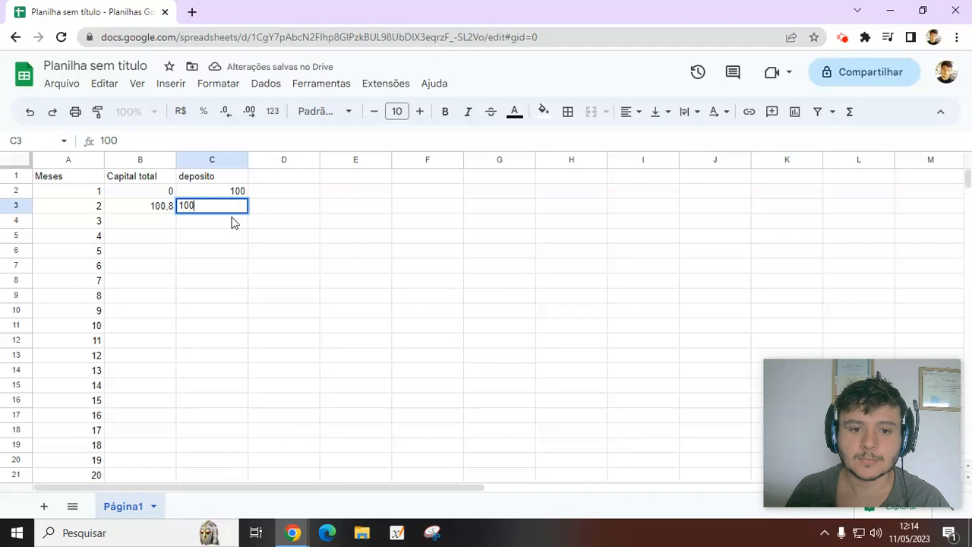
key(Return)
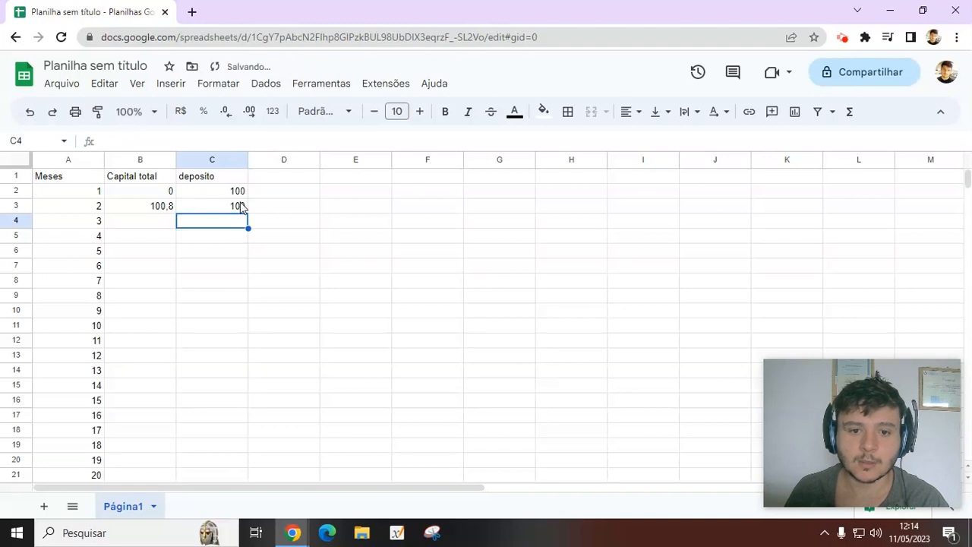
- Extend the 100 deposits from the first two months in column C down to month 120 in cell C121
drag(242, 193, 220, 338)
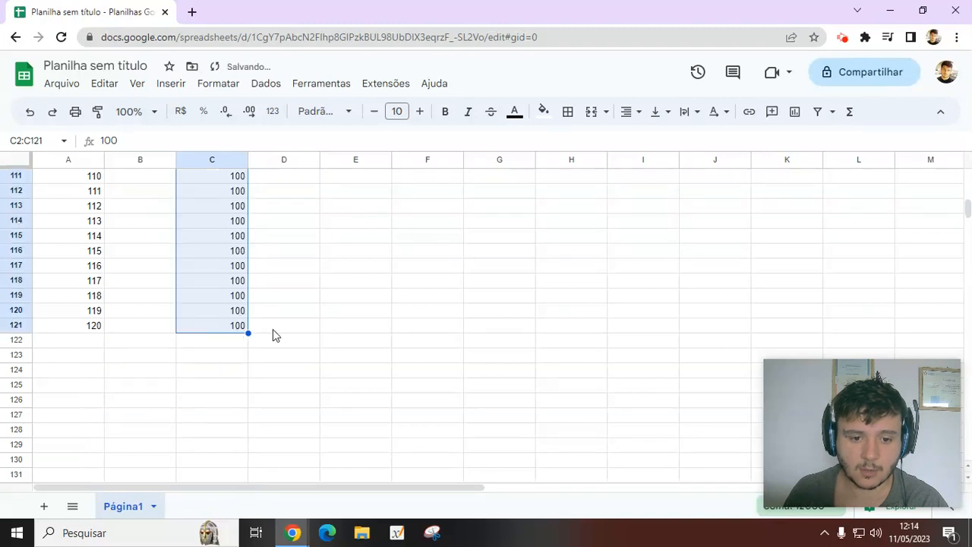
click(378, 328)
scroll(377, 405, up, 13)
scroll(383, 444, up, 9)
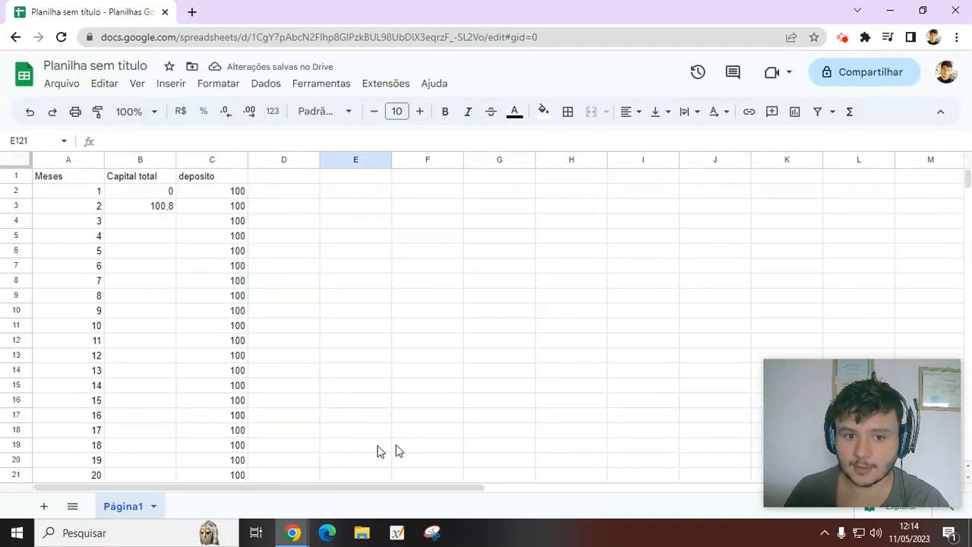
- Copy the total capital formula from B3 into B4 and check which cells the copied formula references
click(161, 207)
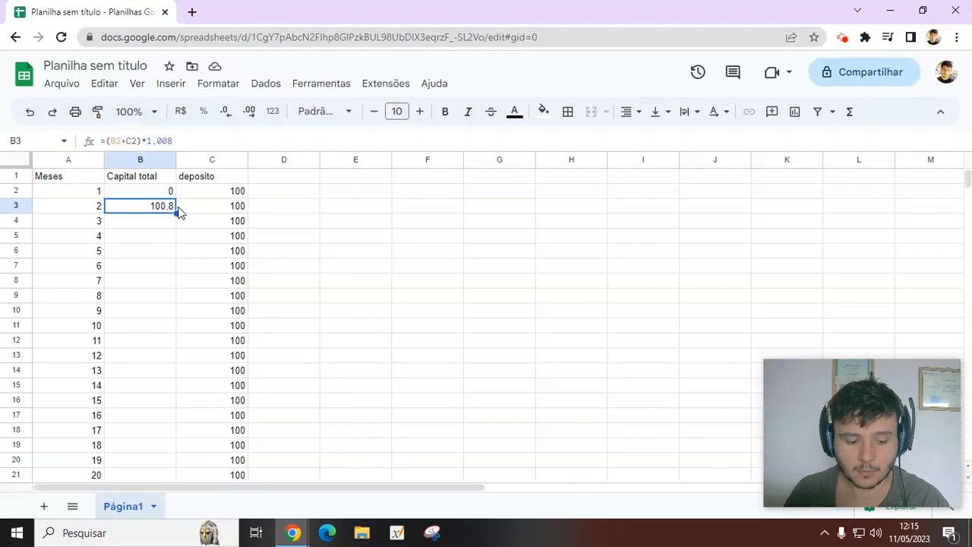
key(ctrl+c)
click(165, 222)
key(ctrl+v)
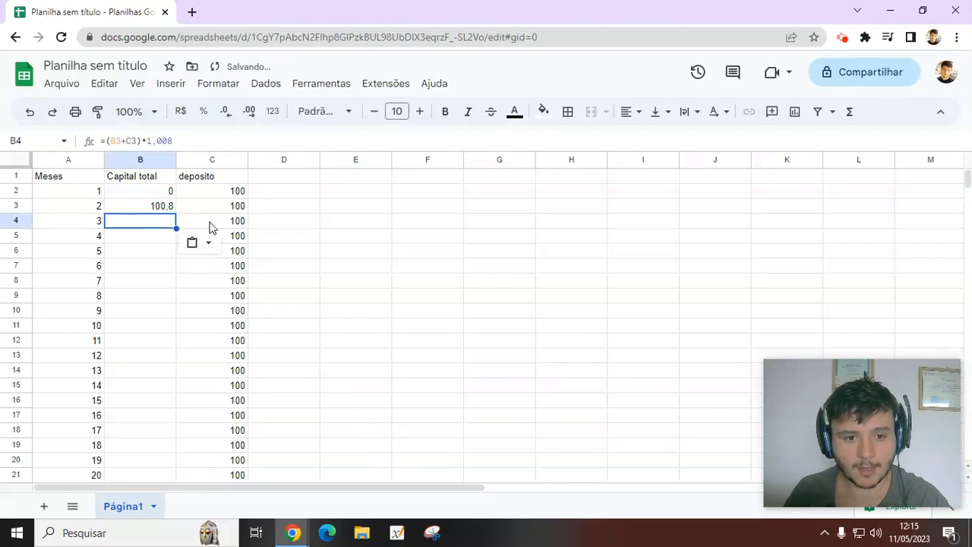
click(158, 209)
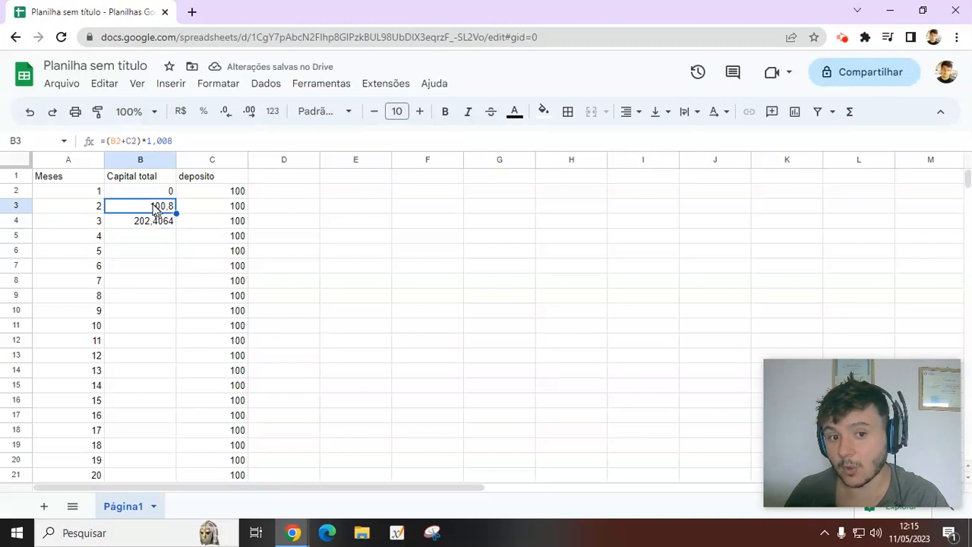
click(150, 225)
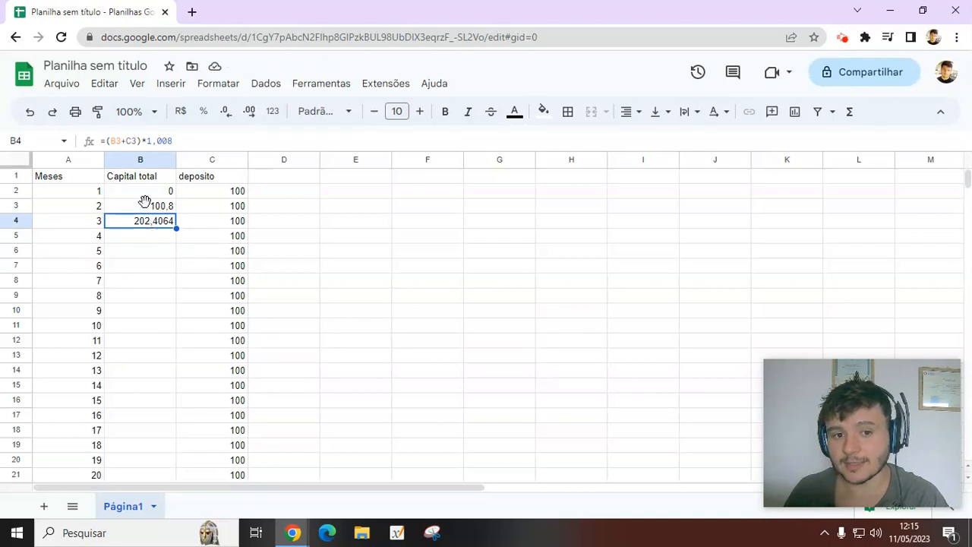
click(126, 141)
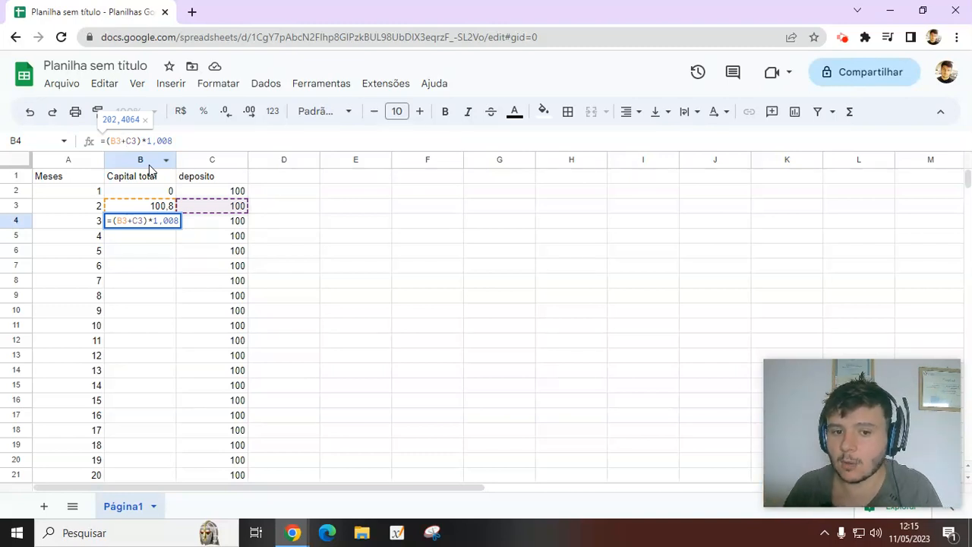
click(209, 283)
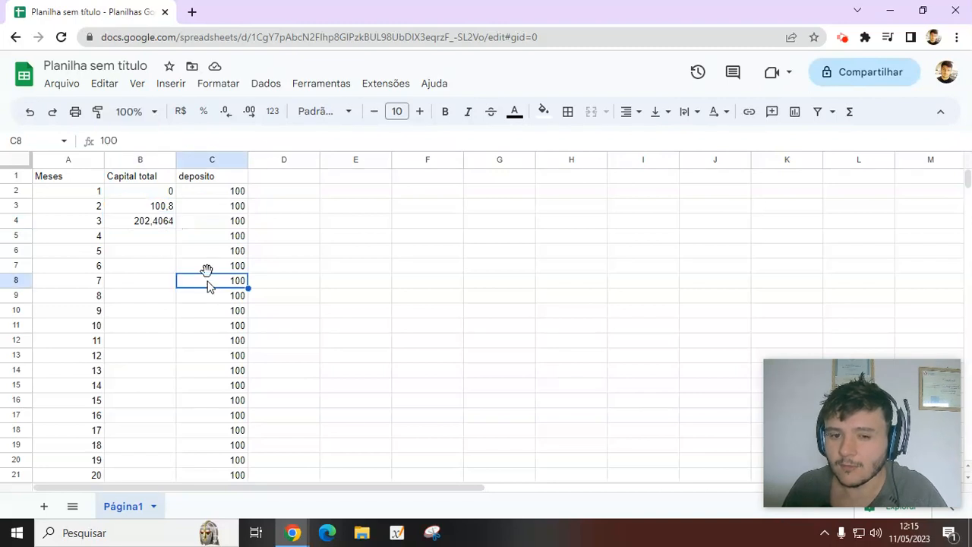
- Extend the total capital formulas from B3:B4 down to B121 and check the cell references in B92
click(164, 221)
click(166, 207)
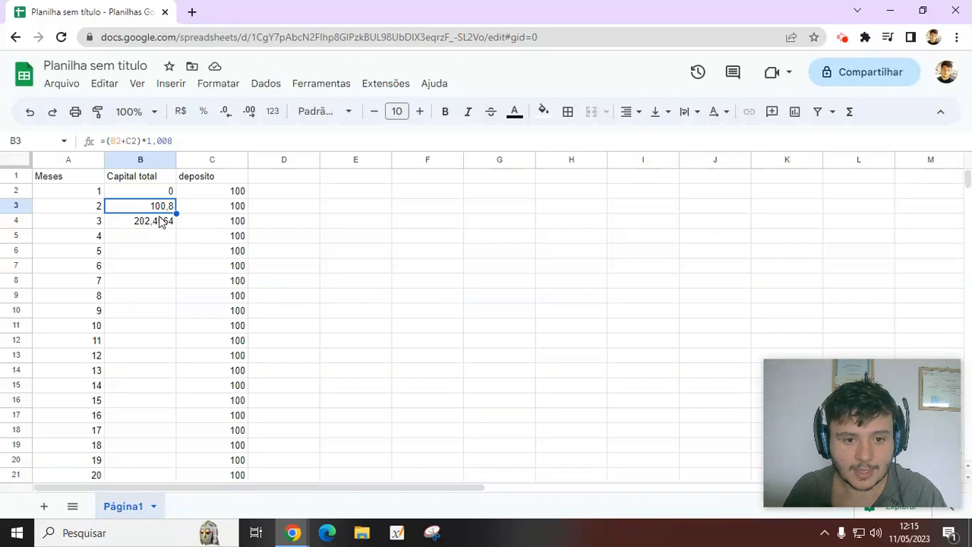
shift+click(161, 218)
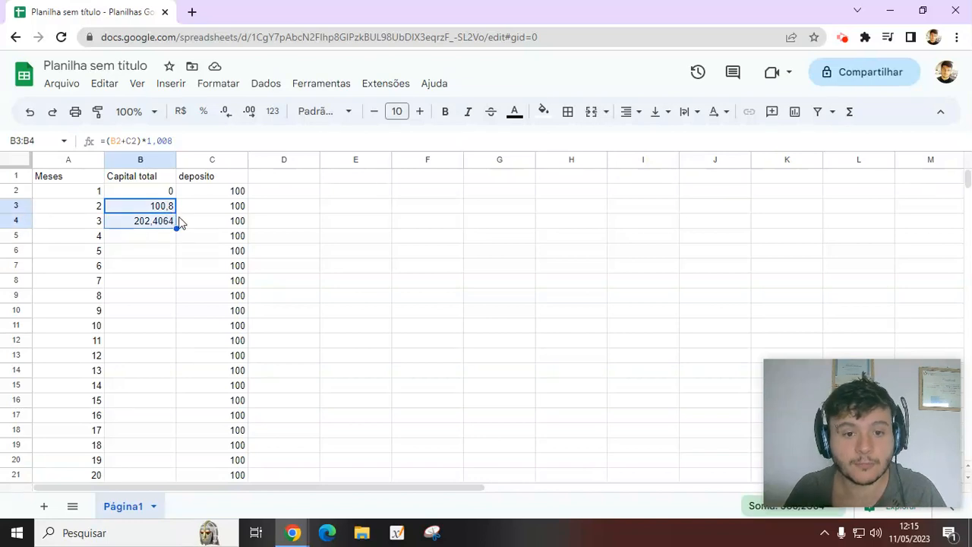
drag(177, 230, 149, 419)
scroll(216, 412, up, 9)
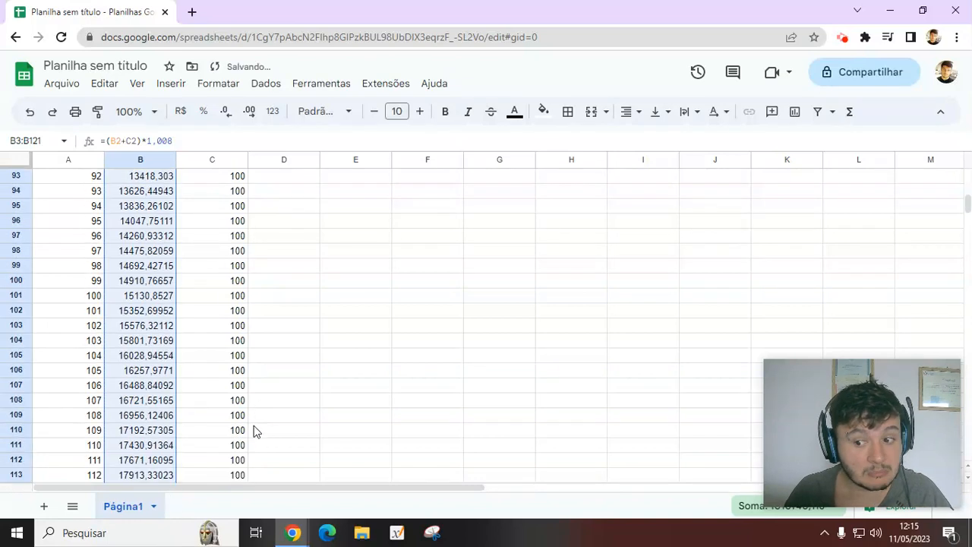
click(266, 370)
click(150, 359)
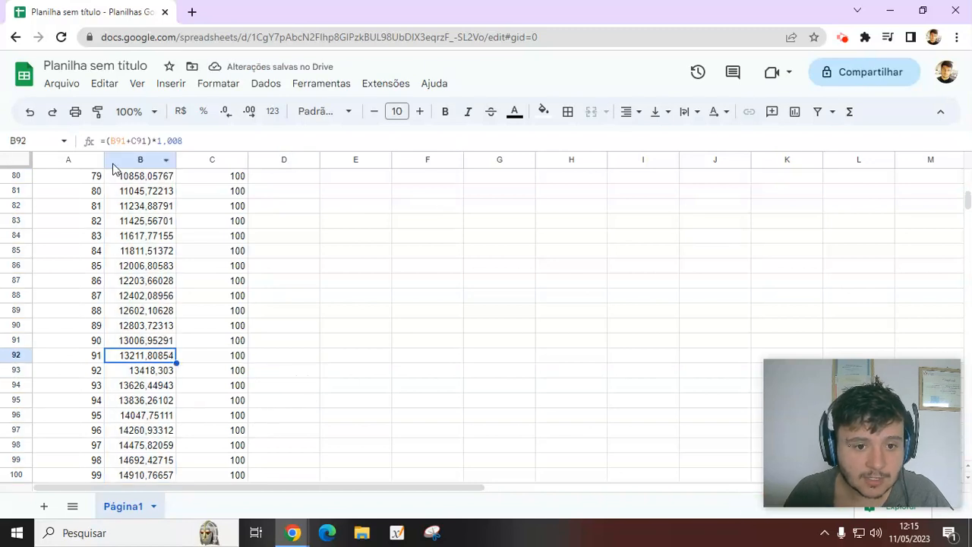
click(132, 140)
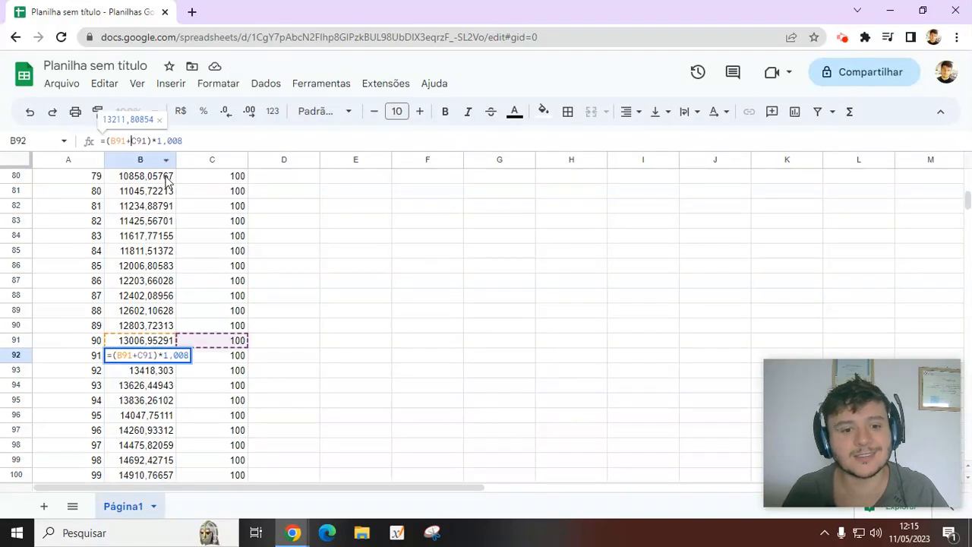
click(432, 267)
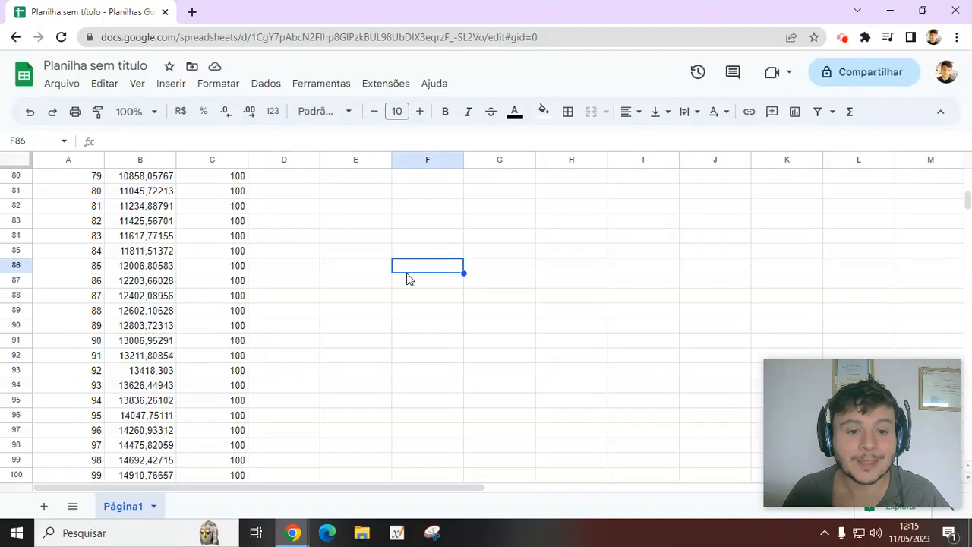
scroll(297, 334, up, 20)
scroll(251, 344, up, 2)
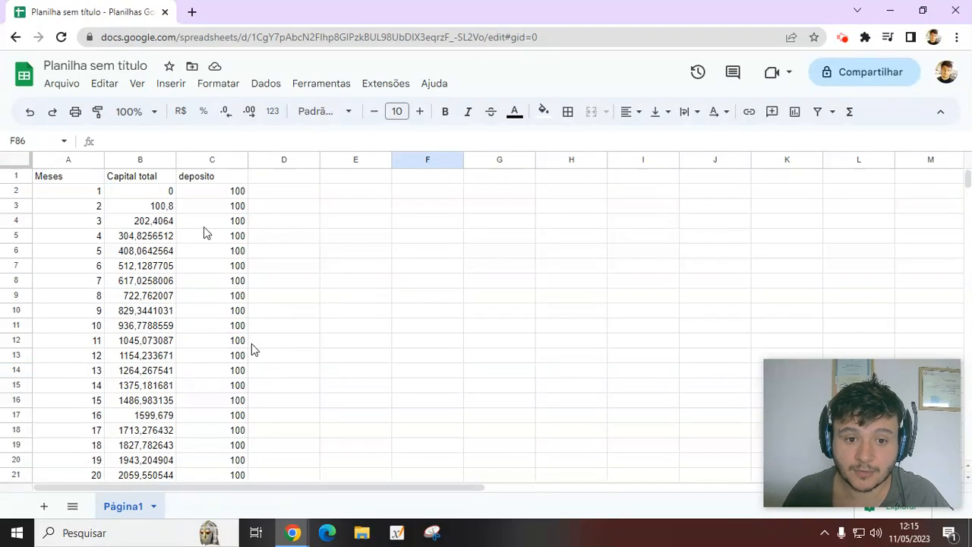
- Format the total capital values in B3:B121 as currency in R$
click(167, 208)
scroll(194, 347, down, 5)
scroll(193, 348, down, 20)
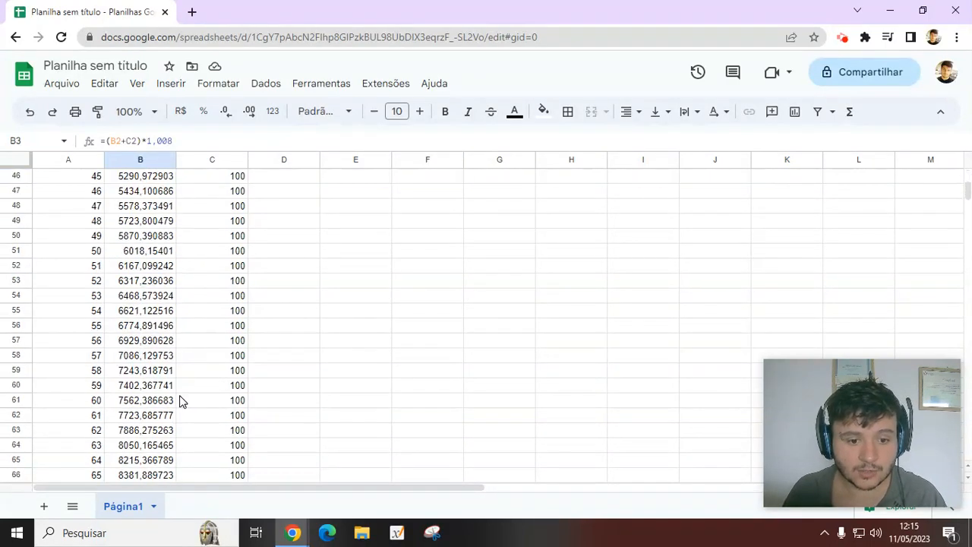
scroll(176, 402, down, 4)
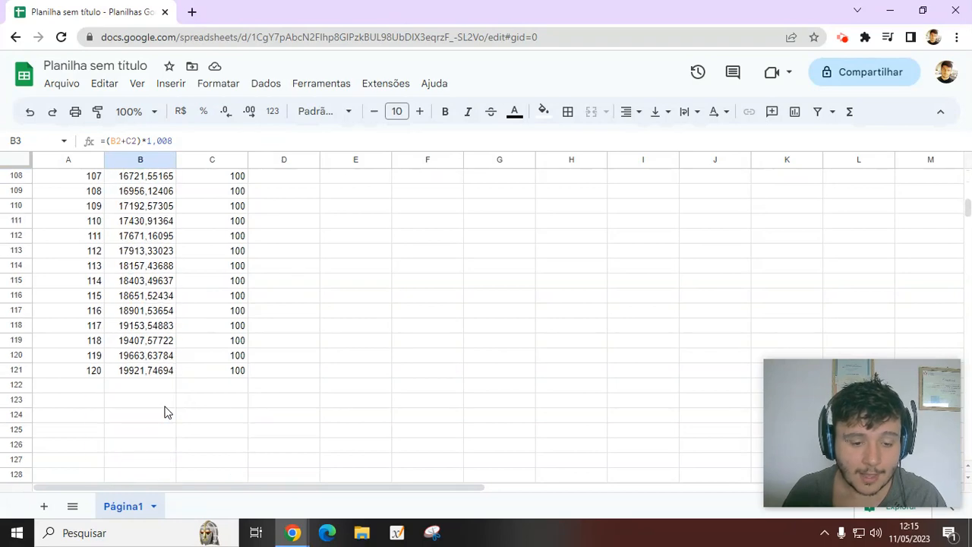
shift+click(148, 376)
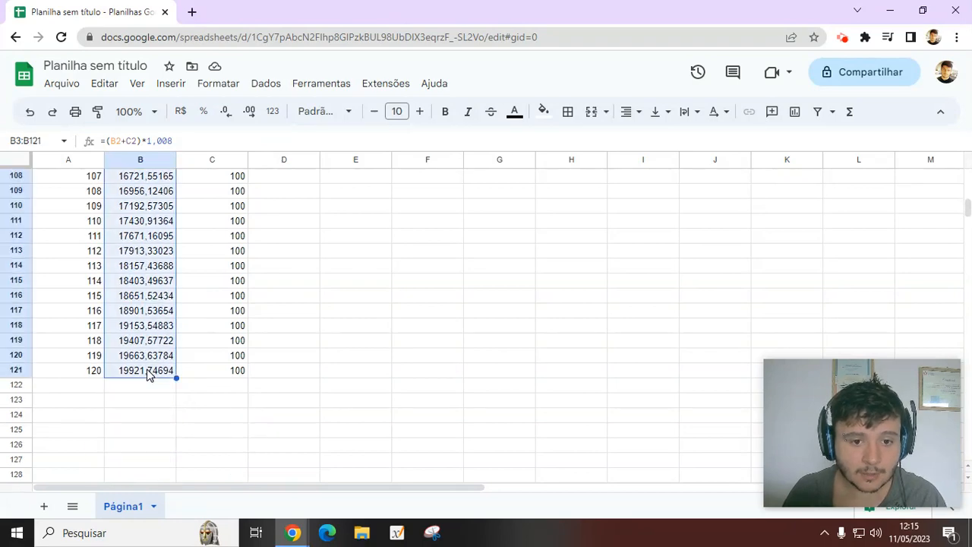
click(181, 112)
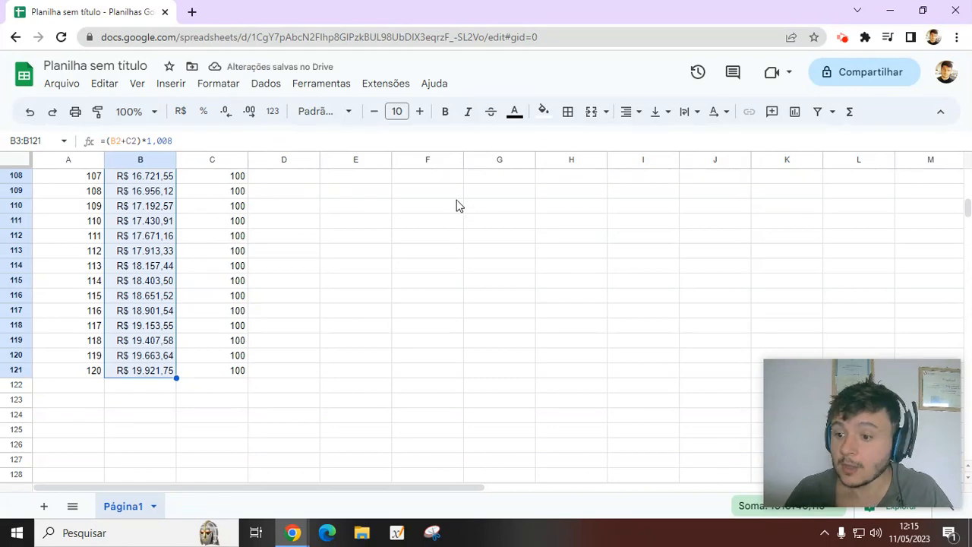
scroll(341, 253, up, 15)
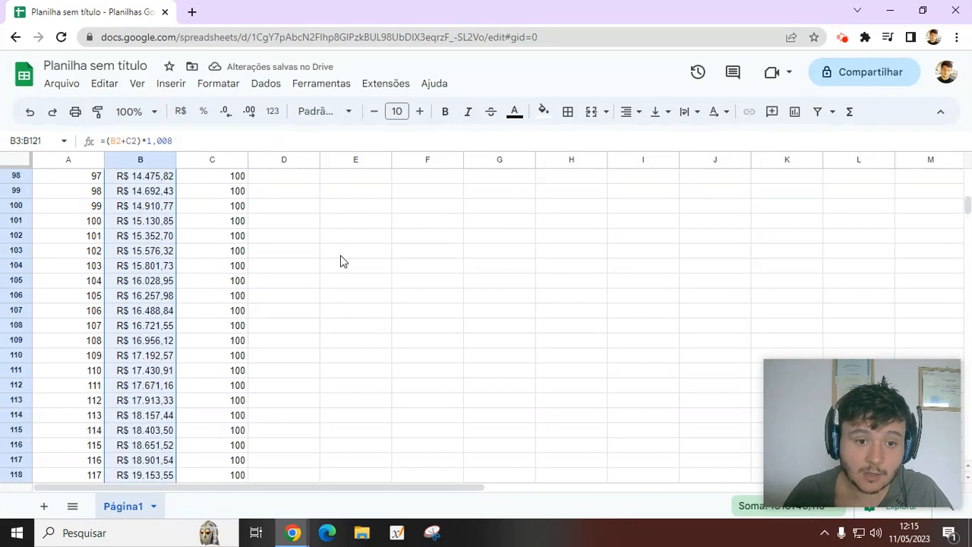
scroll(336, 274, up, 15)
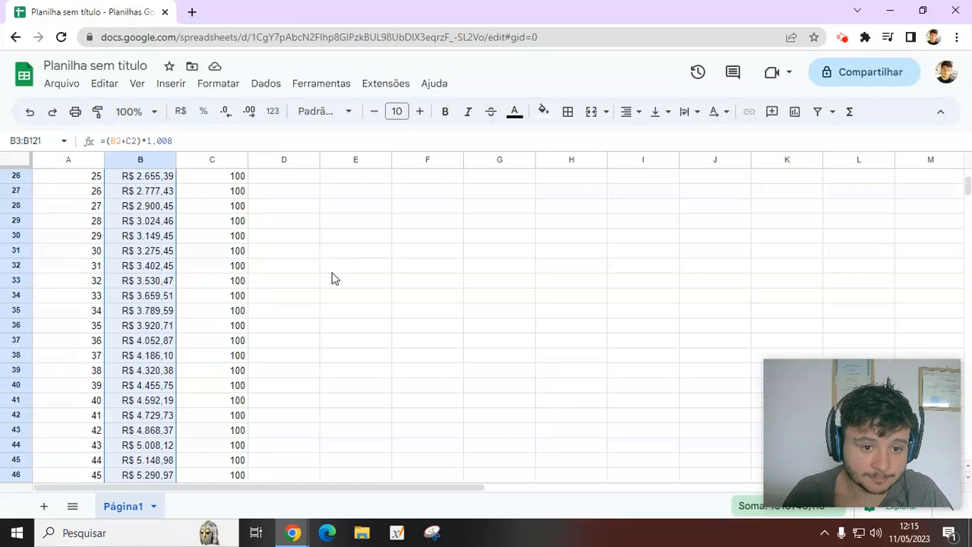
- Review how the total capital values in column B grow from the first months down to month 120
scroll(336, 278, down, 5)
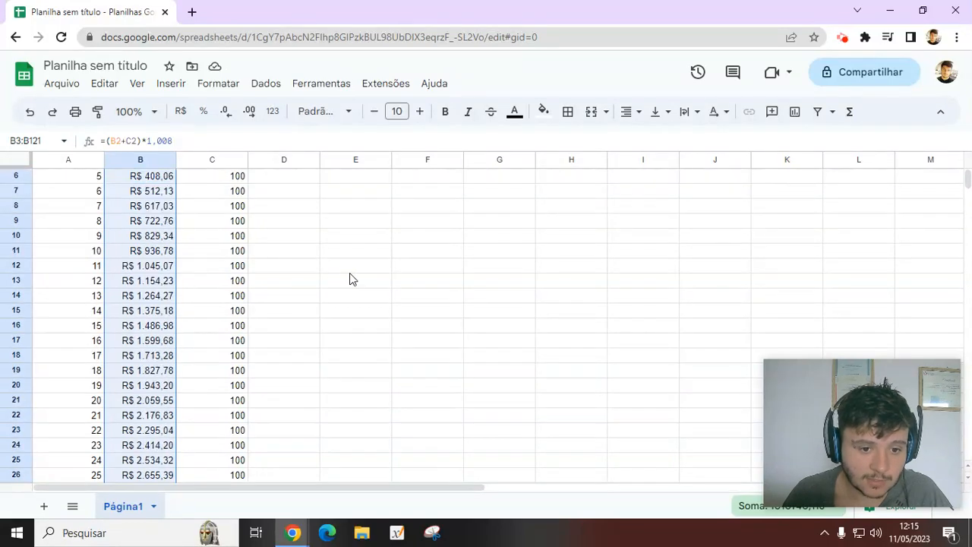
scroll(341, 279, down, 18)
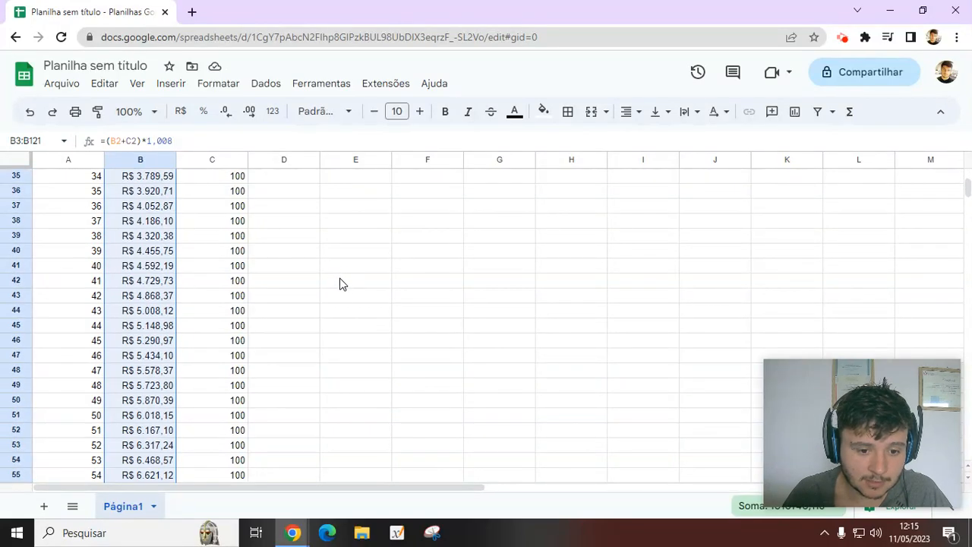
scroll(341, 293, down, 12)
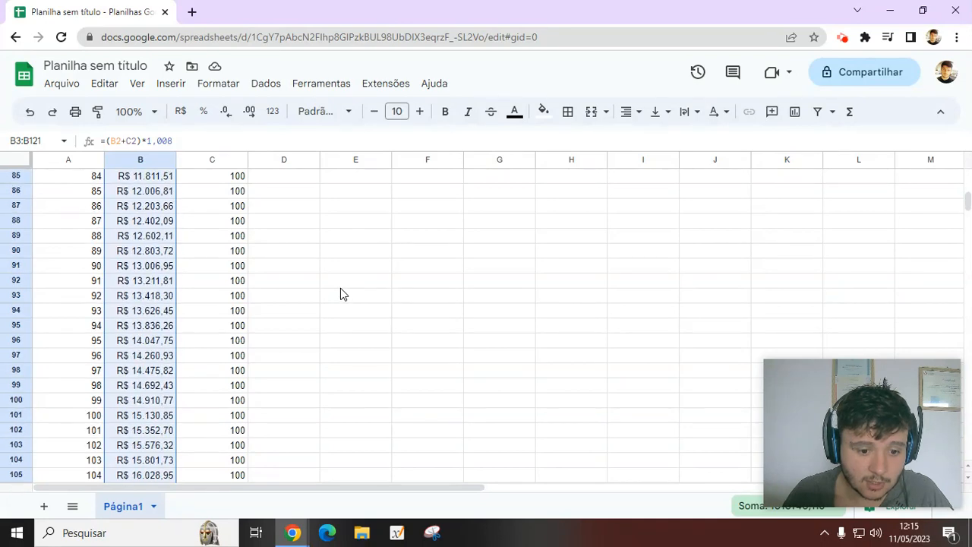
click(402, 284)
scroll(371, 293, up, 20)
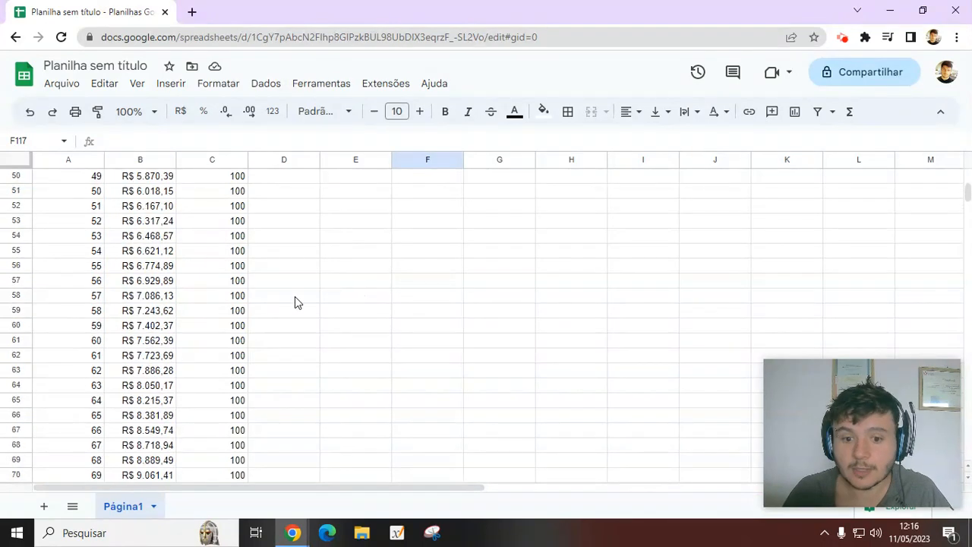
scroll(296, 301, down, 18)
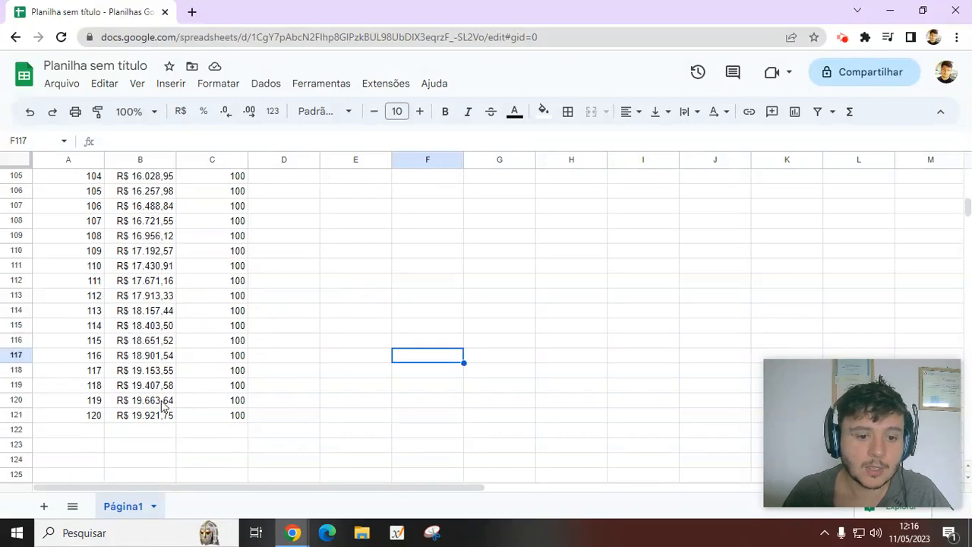
click(160, 400)
scroll(274, 296, up, 7)
scroll(273, 296, up, 20)
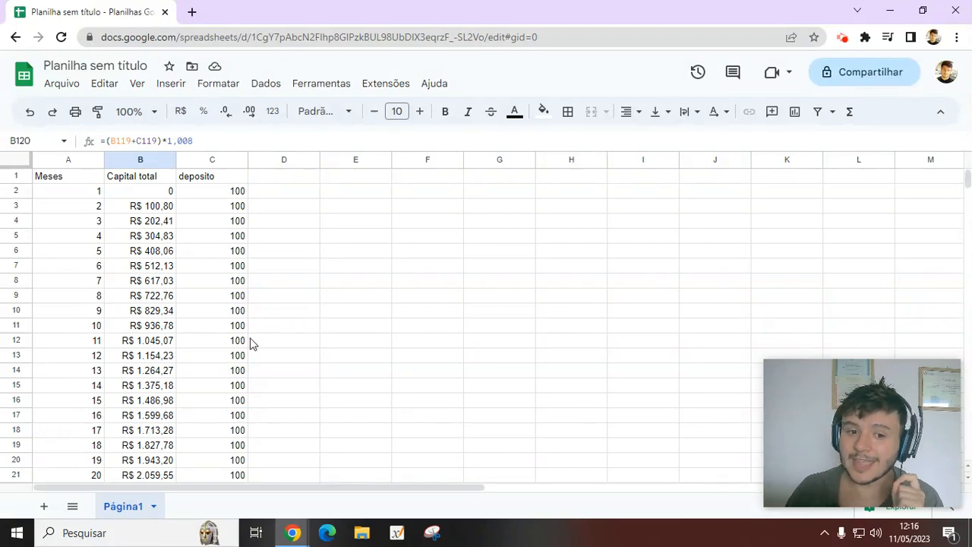
- Examine the total capital formulas in B110 and B121 and the amount accumulated by month 120
scroll(253, 343, down, 20)
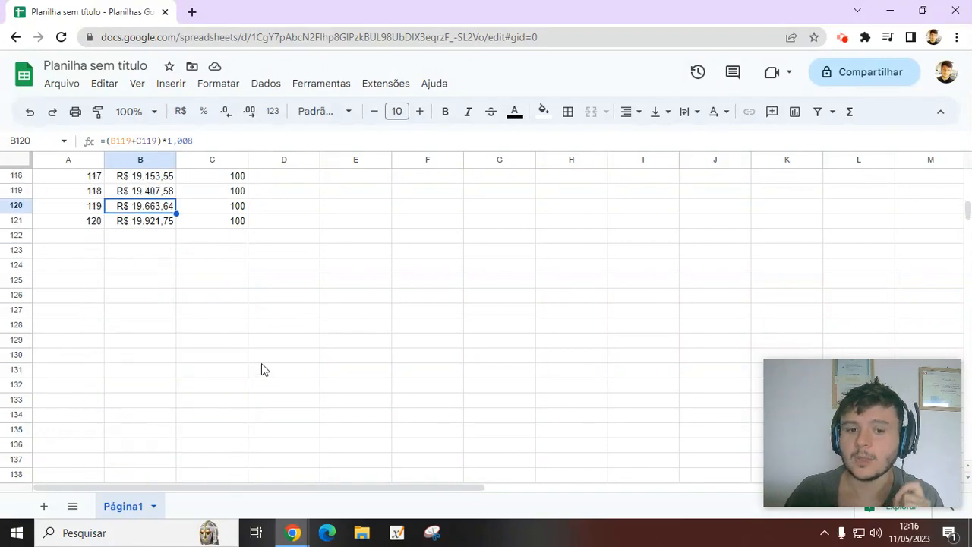
scroll(261, 369, up, 6)
click(149, 311)
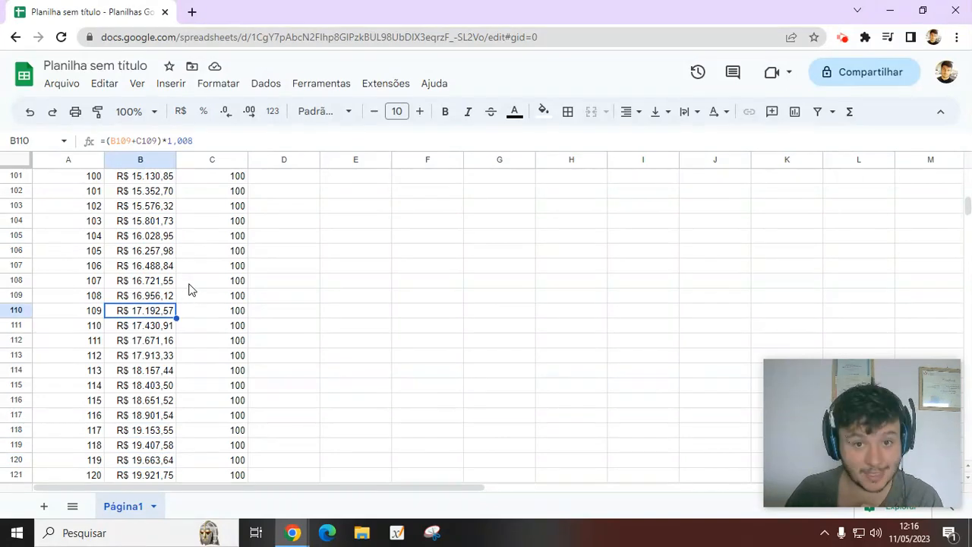
scroll(189, 289, up, 6)
scroll(206, 281, down, 9)
scroll(210, 289, down, 2)
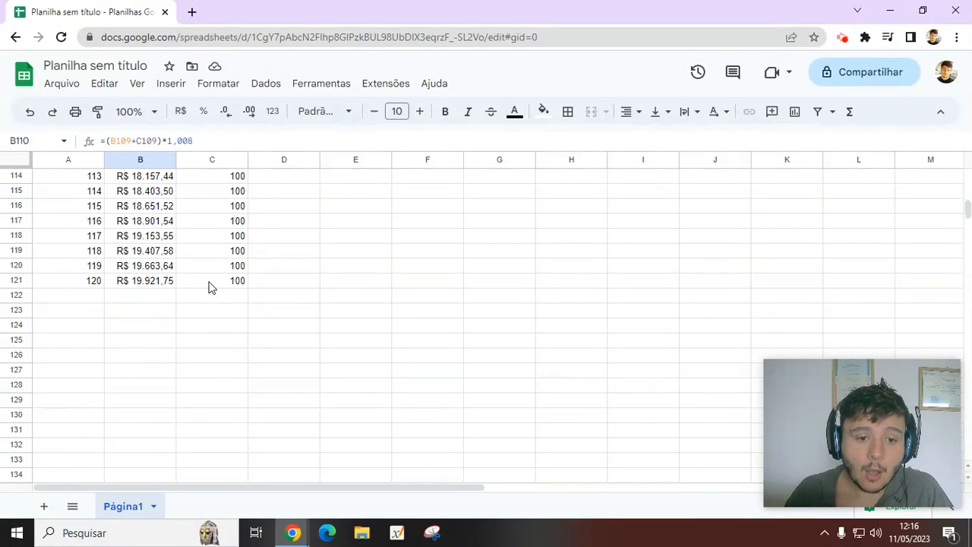
scroll(180, 308, up, 2)
click(160, 356)
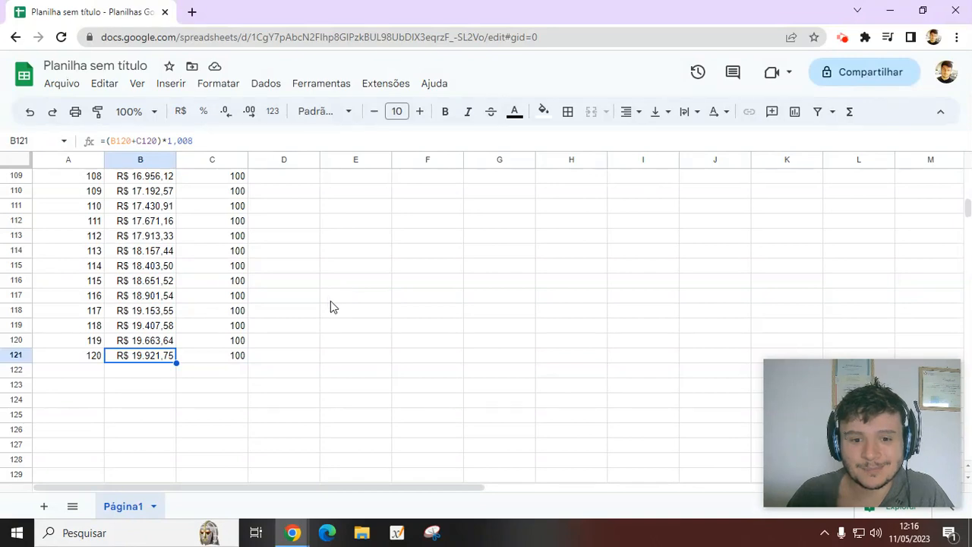
scroll(330, 306, up, 8)
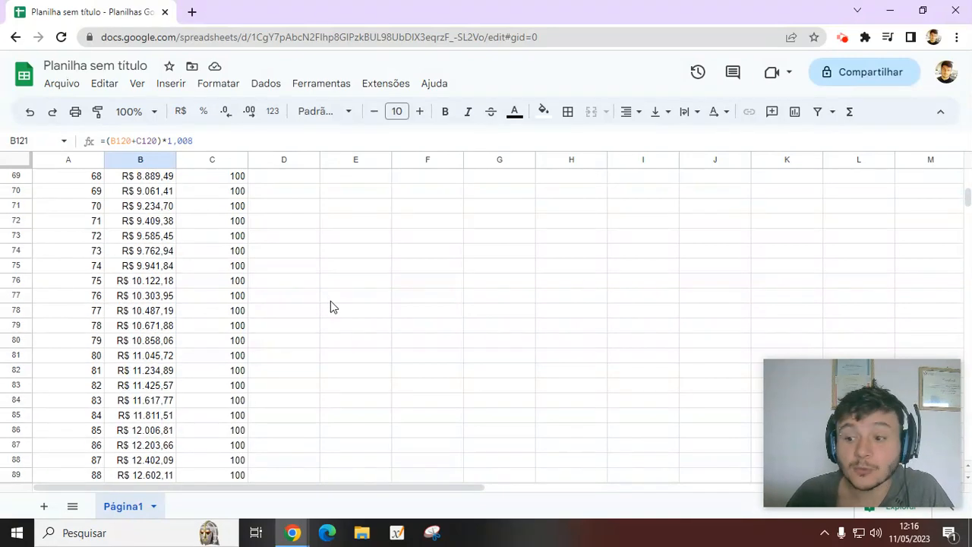
scroll(330, 307, down, 7)
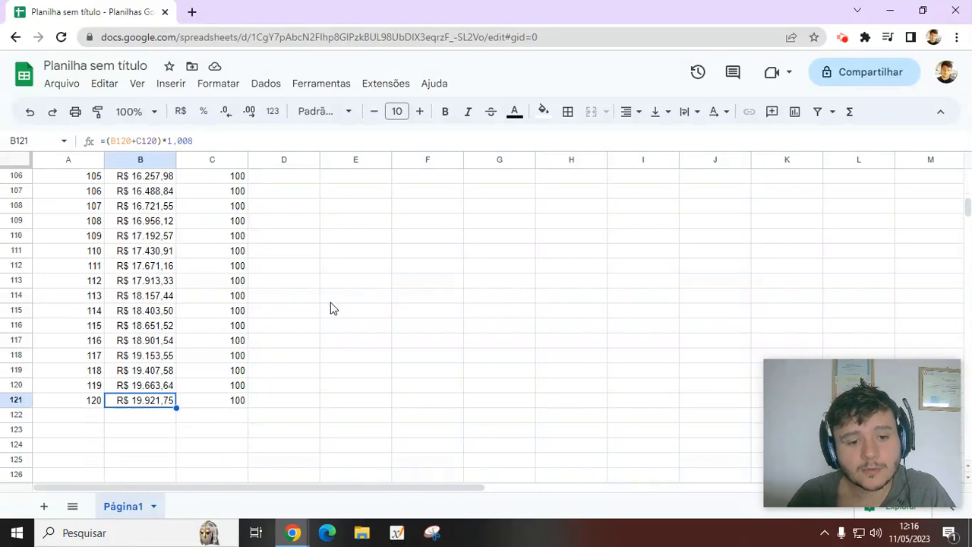
scroll(330, 307, down, 2)
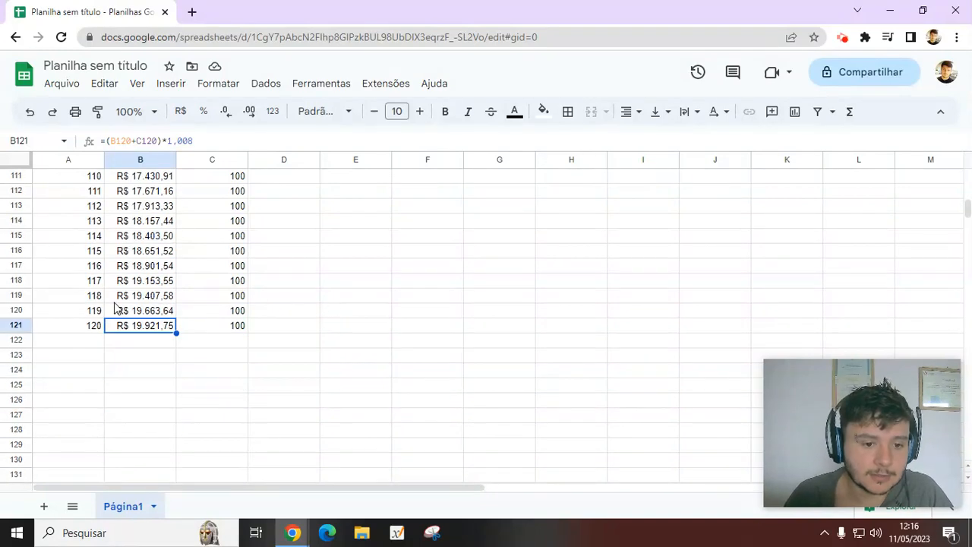
- Extend the months, total capital and deposits in columns A to C from rows 114–121 down to month 239 in row 240
drag(70, 327, 221, 334)
click(517, 307)
drag(66, 220, 235, 450)
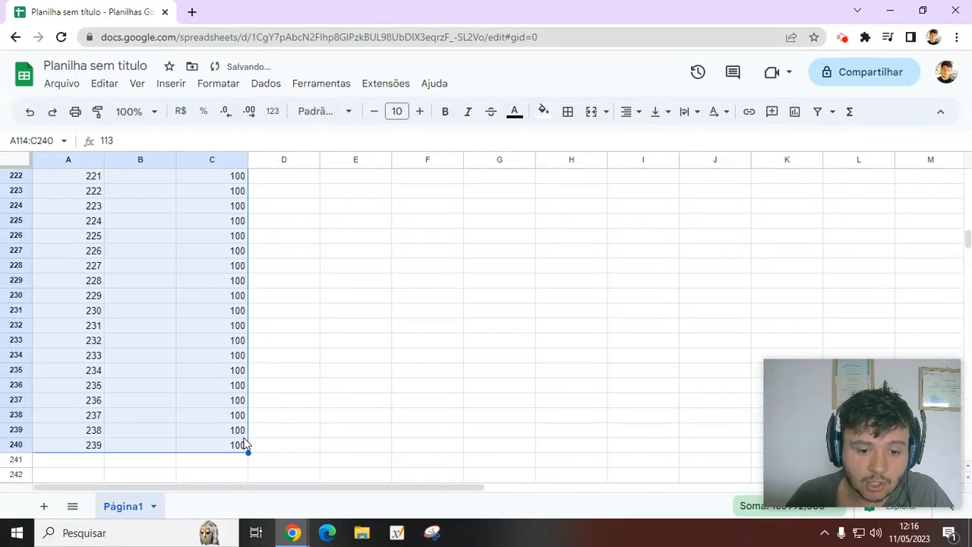
click(344, 419)
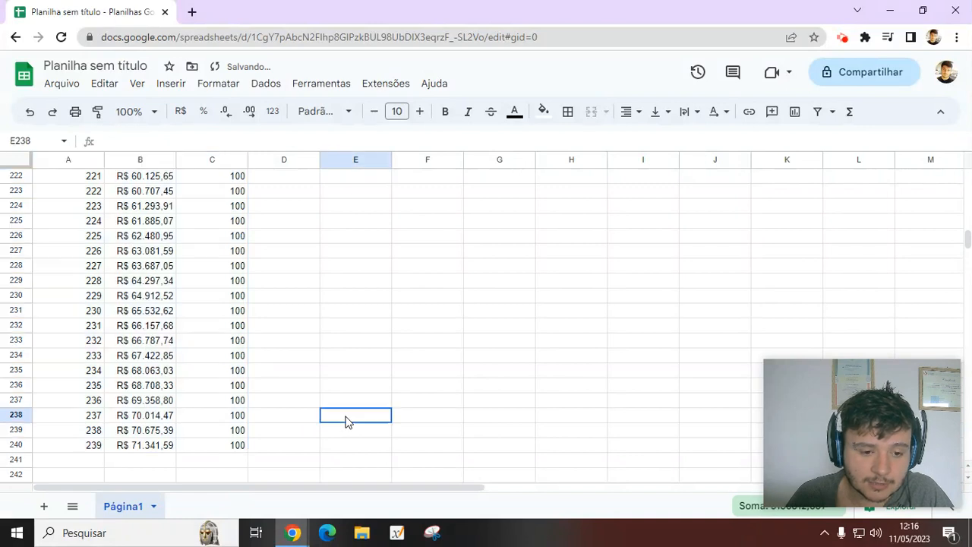
- Extend columns A to C by one more row from A229:C239, so the table reaches month 240 in row 241
click(94, 446)
drag(95, 281, 241, 437)
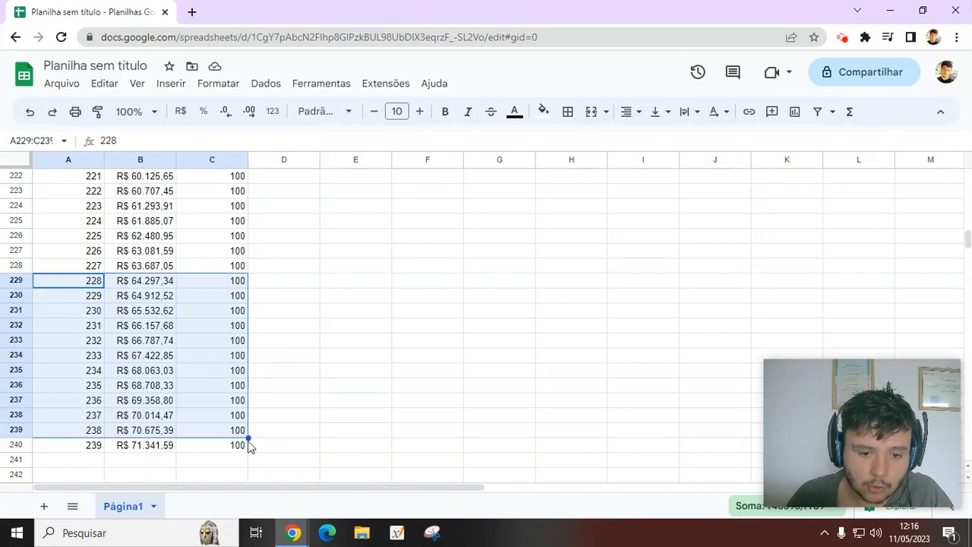
drag(249, 441, 245, 462)
click(289, 426)
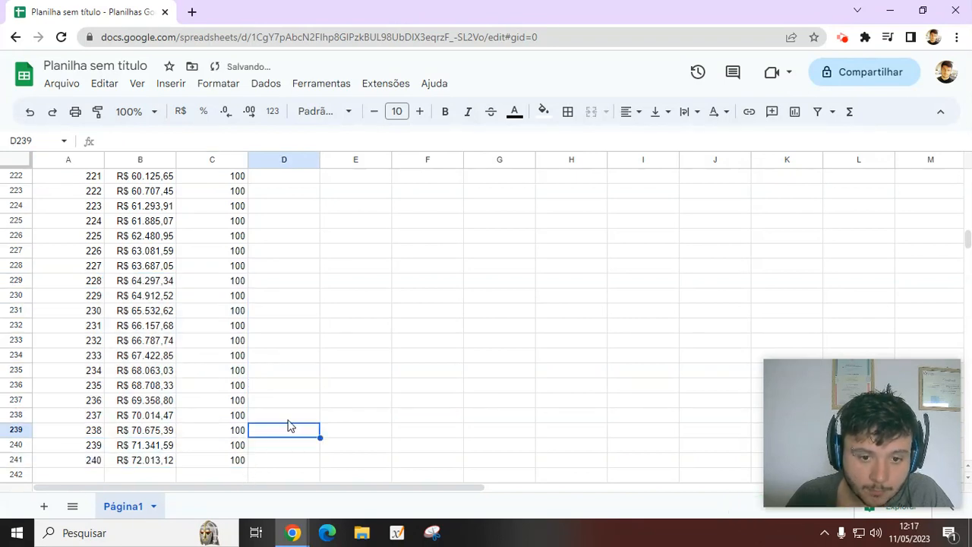
- Check the cell references of the formula in B235 and the total capital for month 240 in B241
click(158, 372)
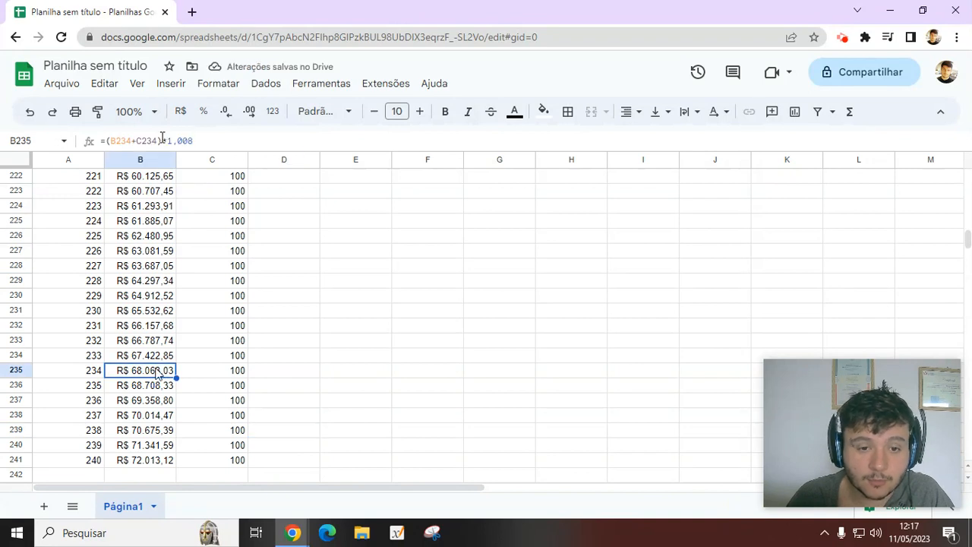
click(134, 140)
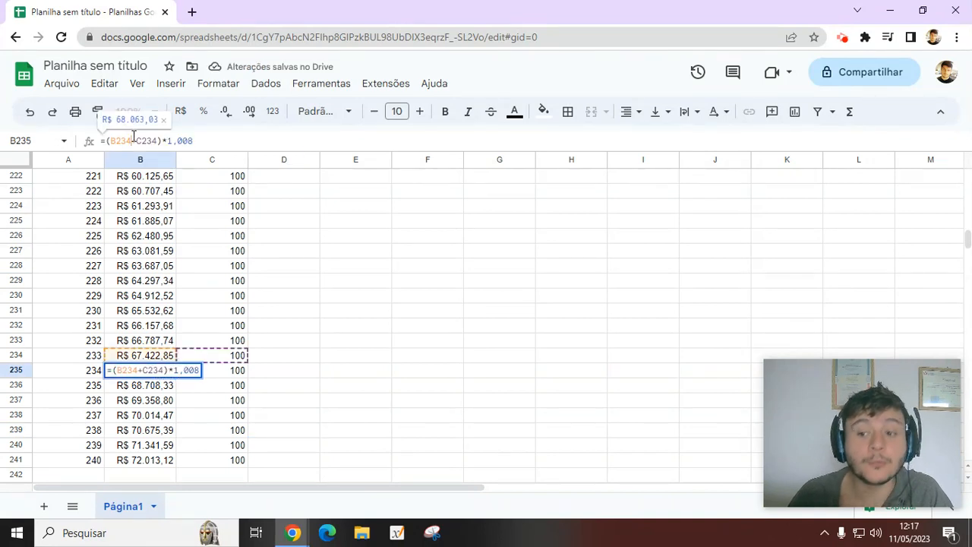
key(Escape)
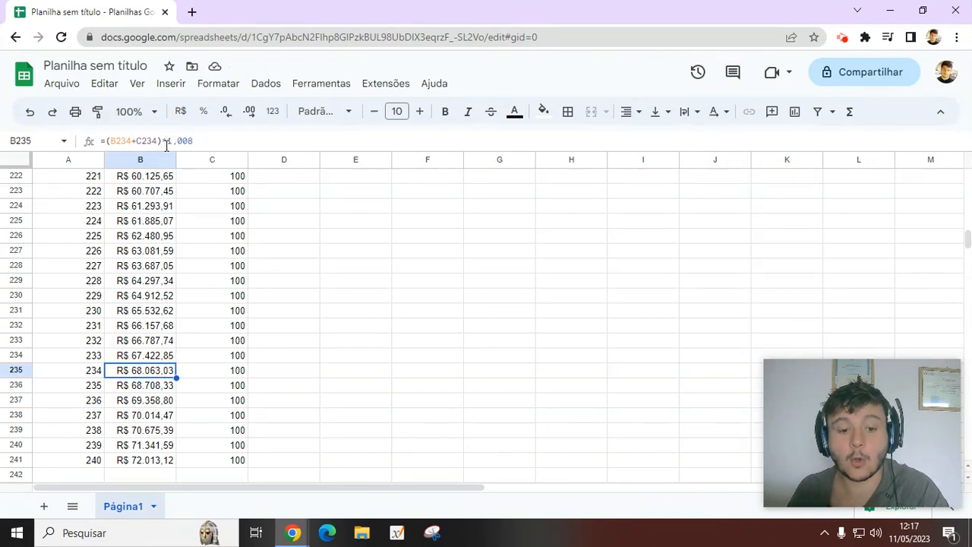
click(358, 249)
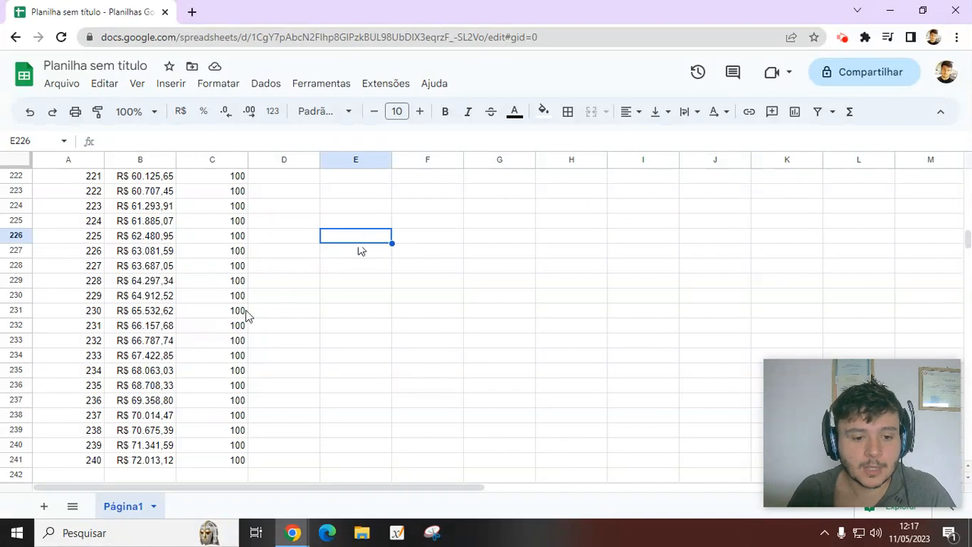
click(126, 461)
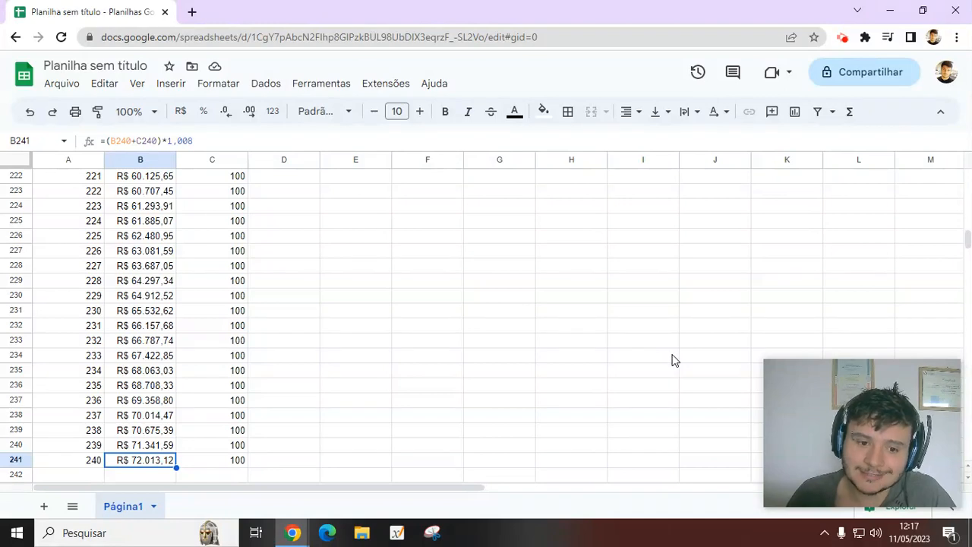
- Extend the months, total capital and deposits from A160:C241 down to month 360 in row 361
scroll(672, 361, up, 13)
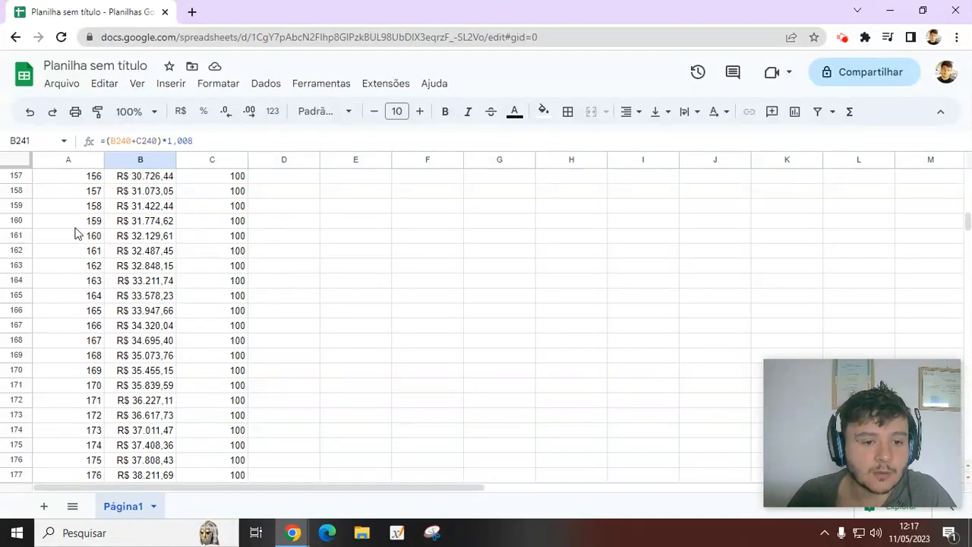
drag(76, 222, 228, 358)
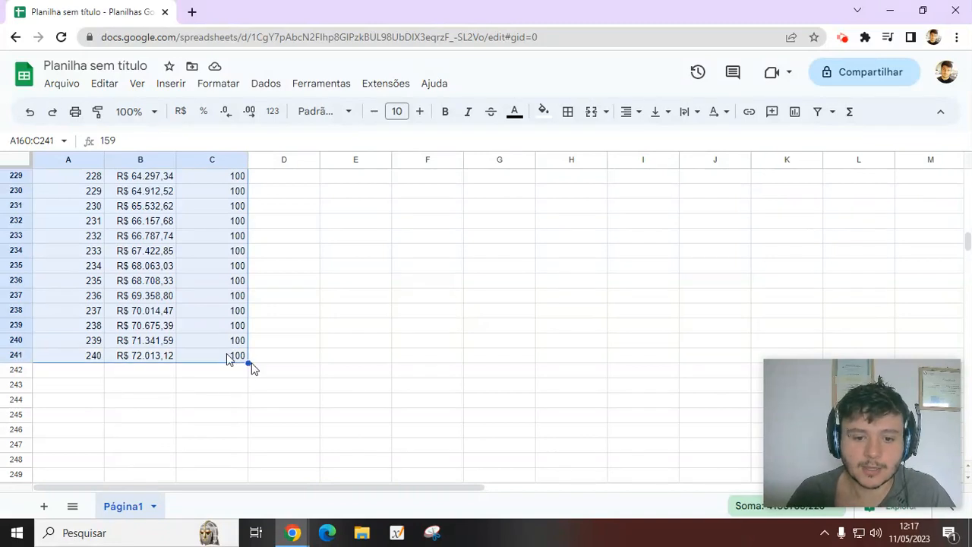
mouse_move(250, 362)
mouse_down()
mouse_move(255, 536)
mouse_move(244, 377)
mouse_up()
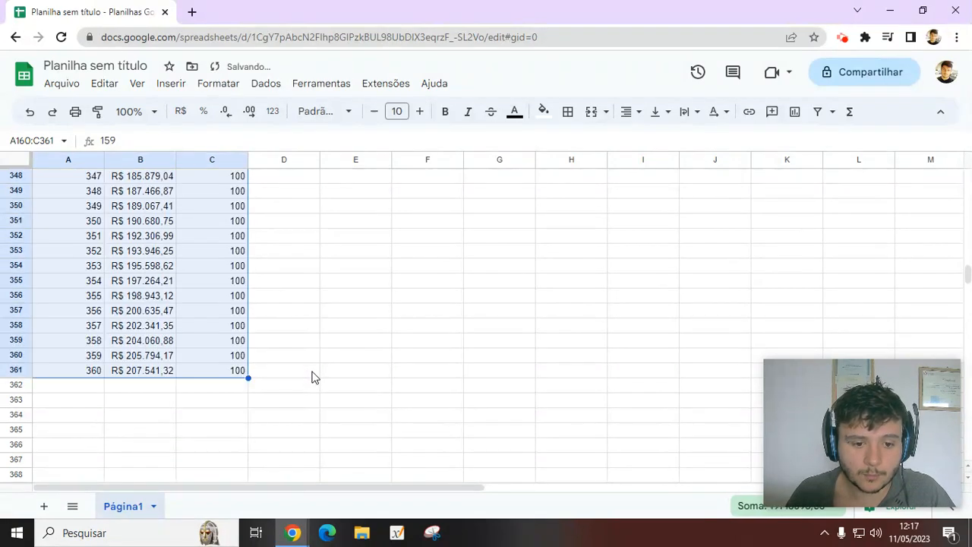
click(313, 375)
- Check the total capital for month 360 in B361 and its formula
click(90, 374)
click(127, 371)
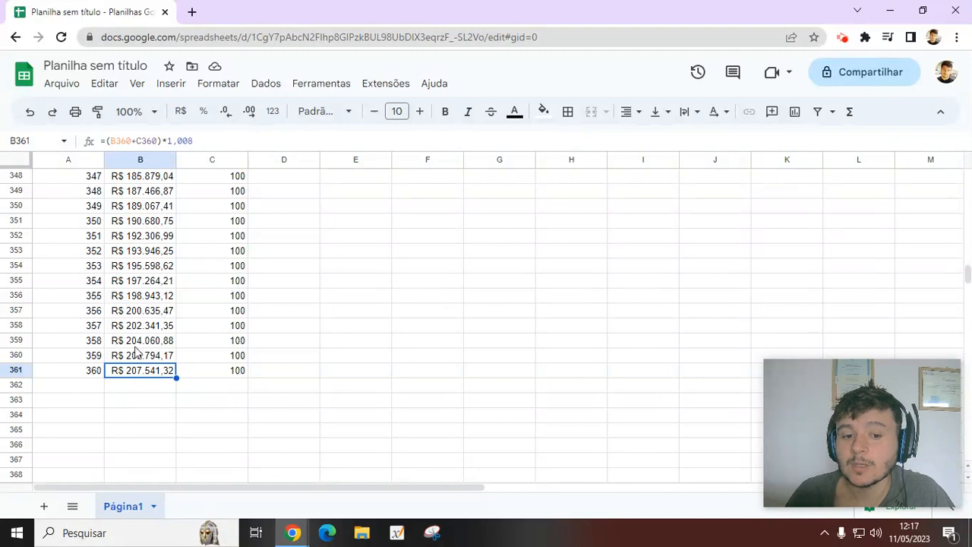
click(190, 385)
click(146, 374)
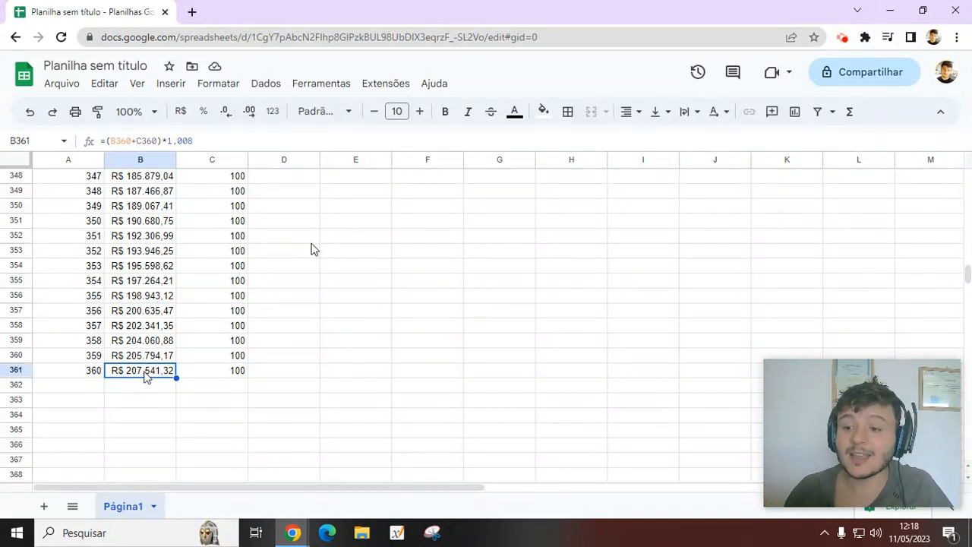
scroll(310, 352, up, 2)
scroll(304, 349, down, 2)
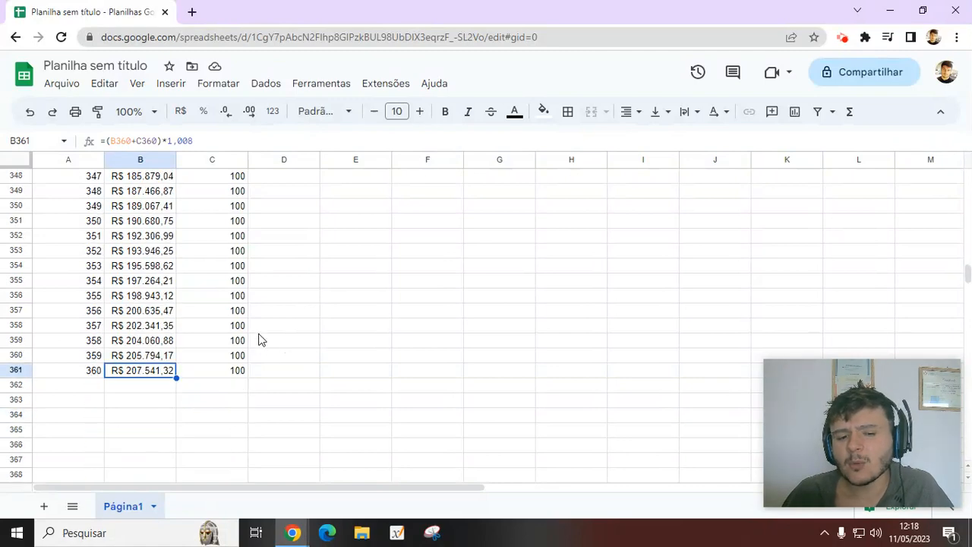
click(158, 385)
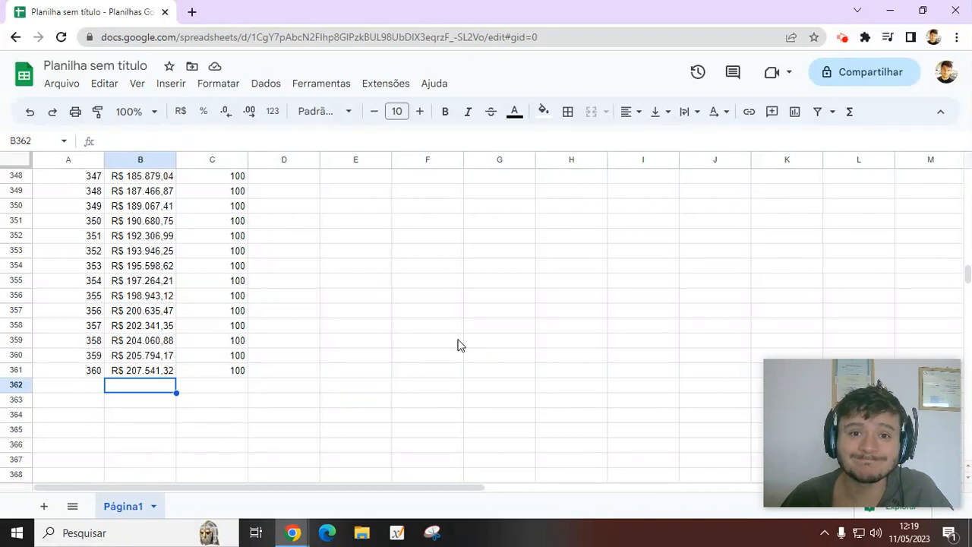
- Review the whole table from month 360 back to month 1 and down again, comparing the total capital over time
scroll(391, 333, up, 17)
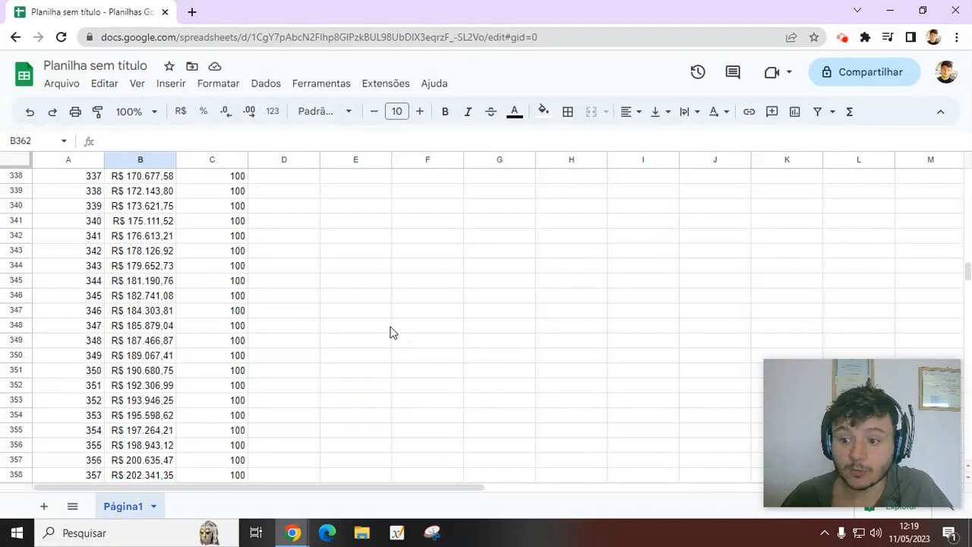
scroll(383, 333, up, 20)
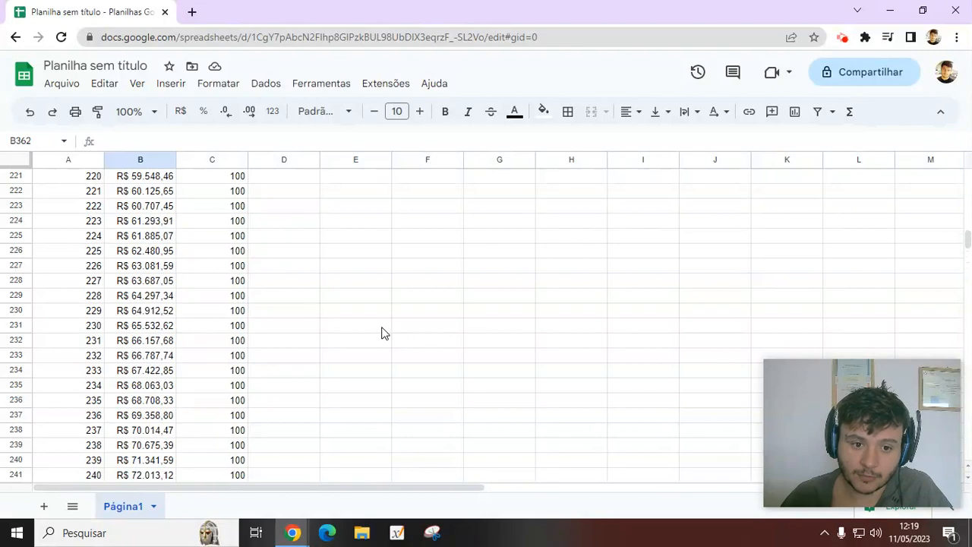
scroll(383, 333, up, 20)
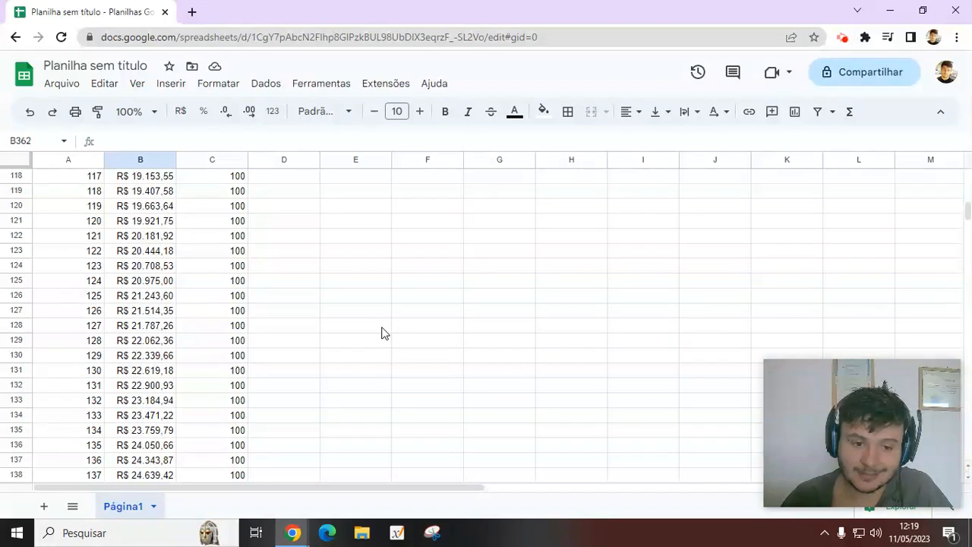
scroll(382, 332, up, 9)
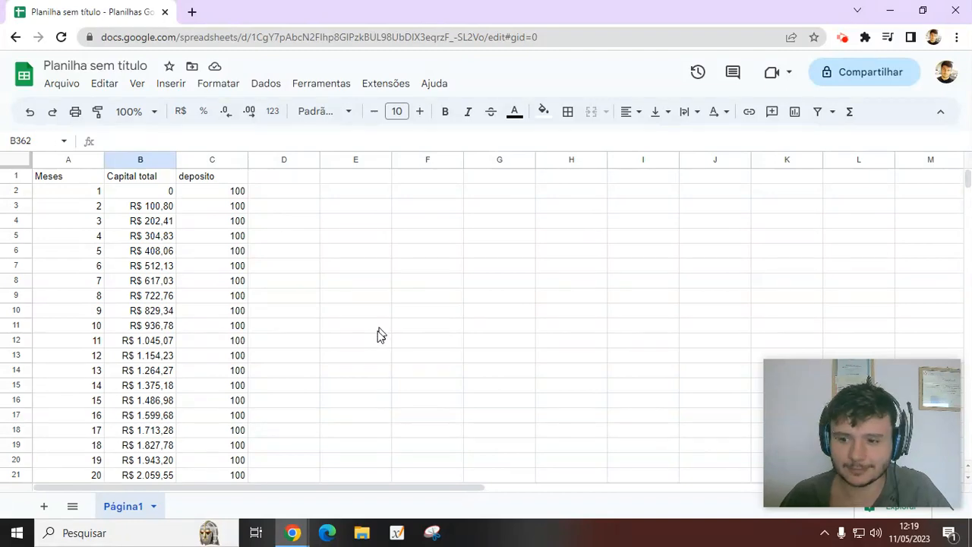
scroll(316, 391, down, 20)
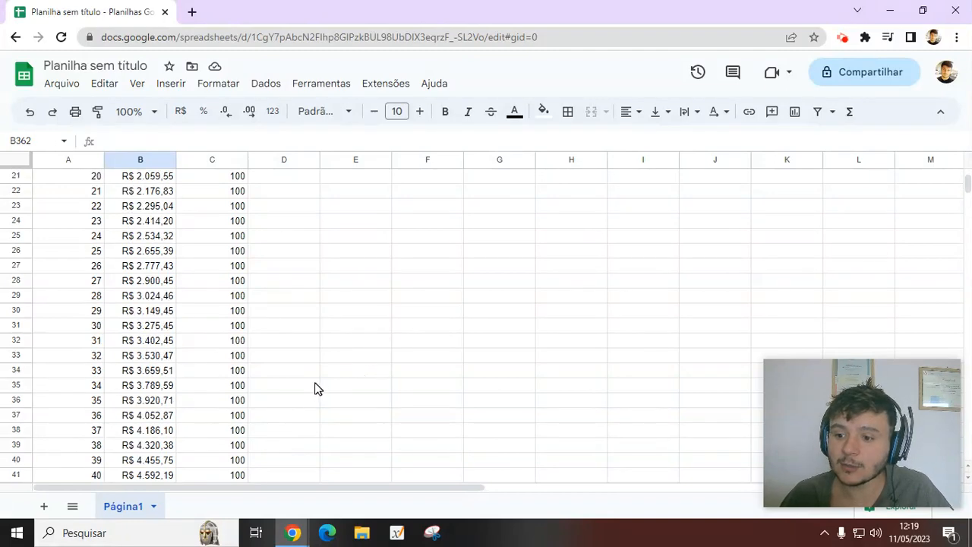
scroll(319, 403, down, 20)
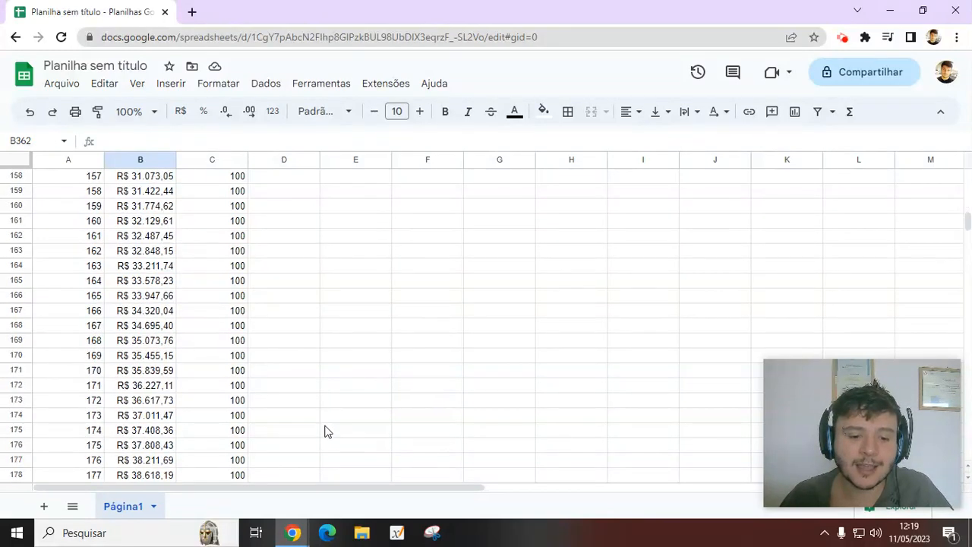
- Copy the whole table A1:C361, headers included, and paste it starting at E1
scroll(328, 421, down, 10)
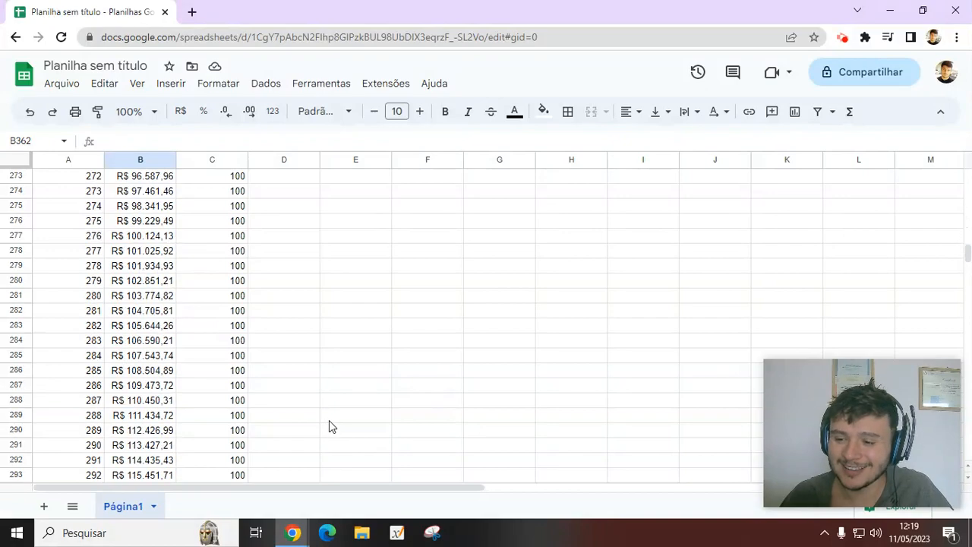
scroll(329, 420, up, 4)
scroll(331, 422, up, 20)
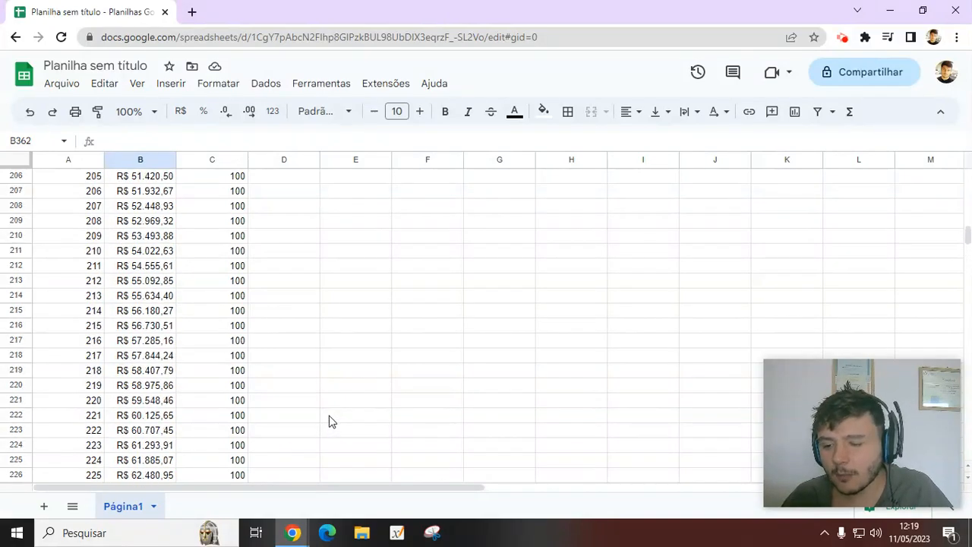
scroll(332, 421, up, 20)
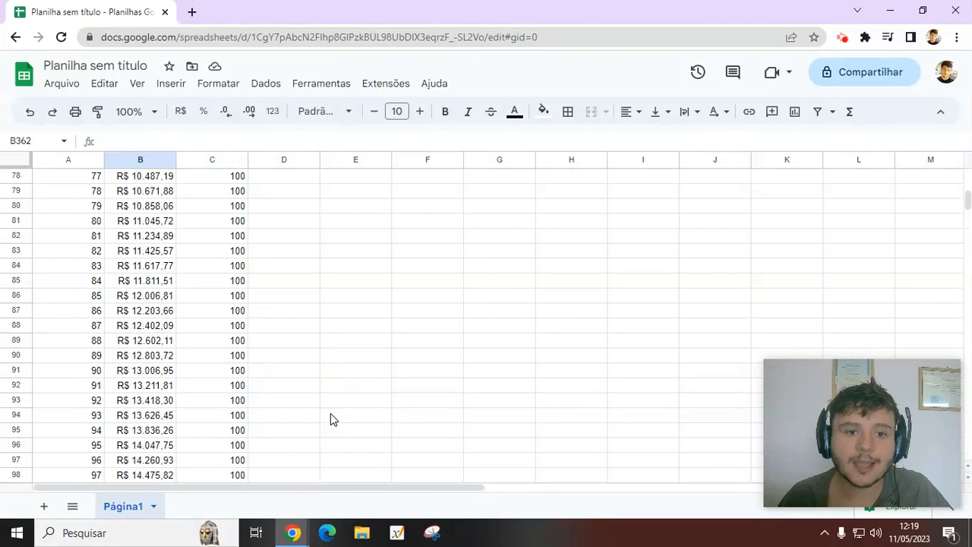
scroll(330, 422, up, 4)
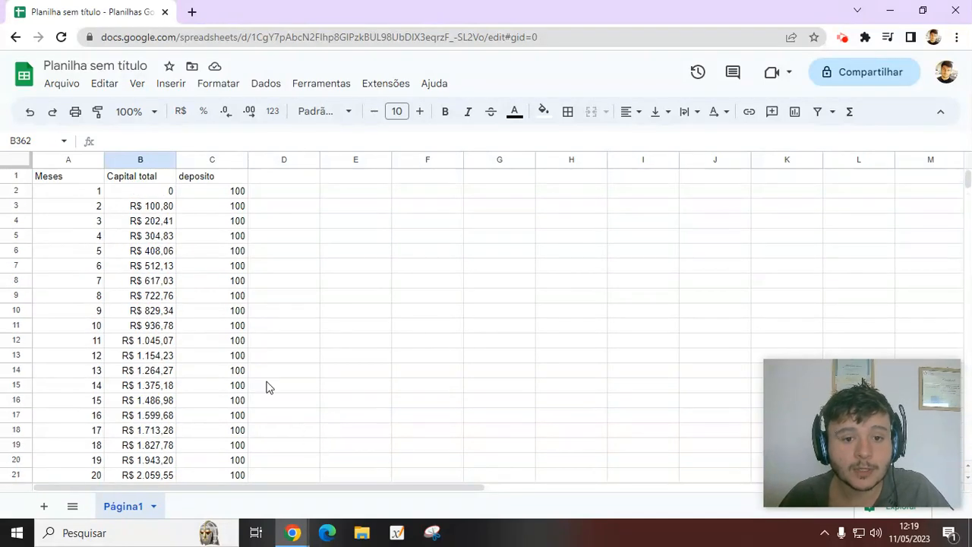
drag(75, 181, 221, 301)
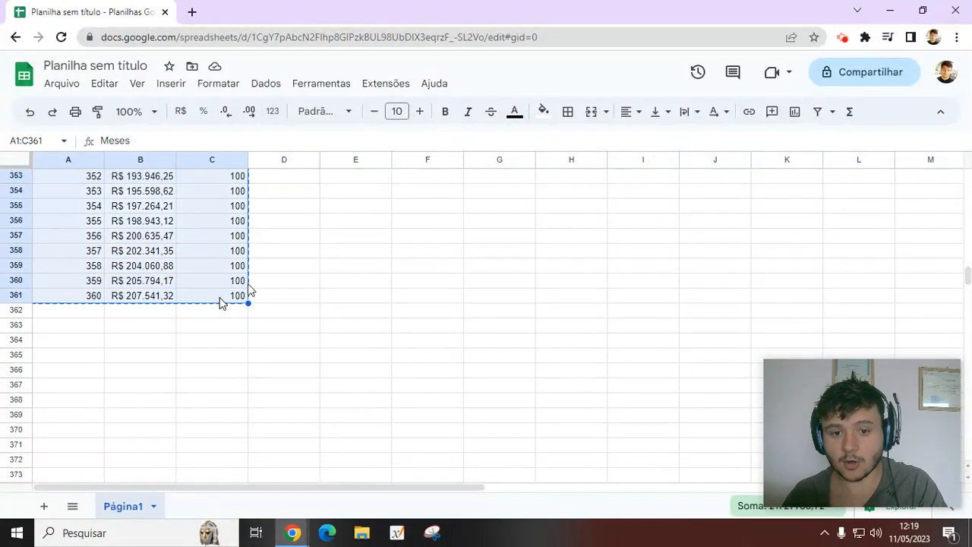
click(324, 255)
scroll(466, 353, up, 10)
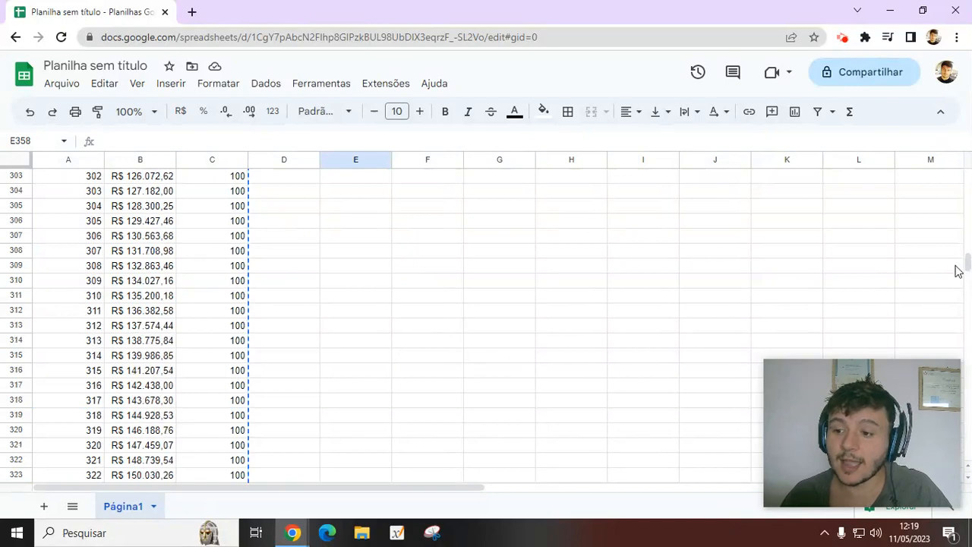
drag(967, 262, 966, 179)
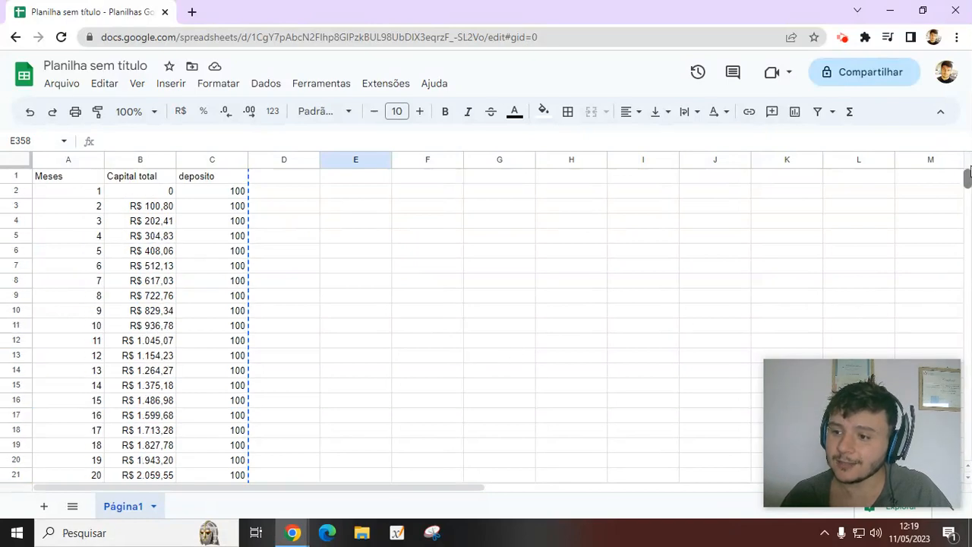
click(366, 179)
key(ctrl+v)
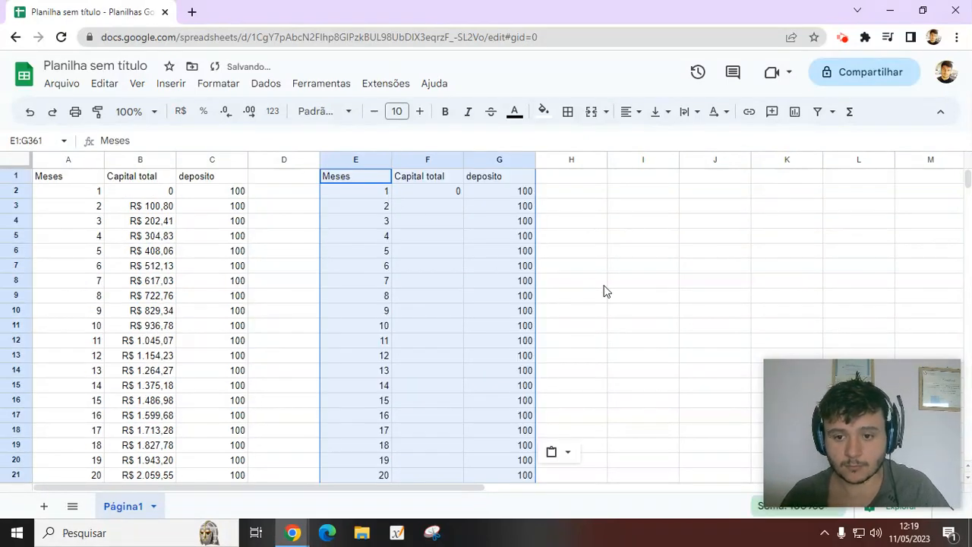
- Check the cell references of the total capital formula in F10 of the copied table
click(624, 272)
click(453, 303)
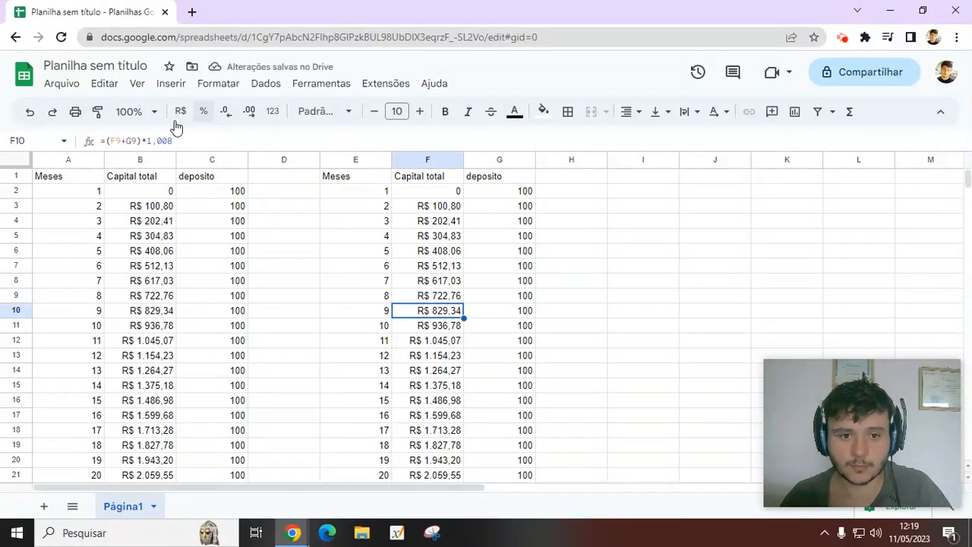
click(106, 140)
click(760, 297)
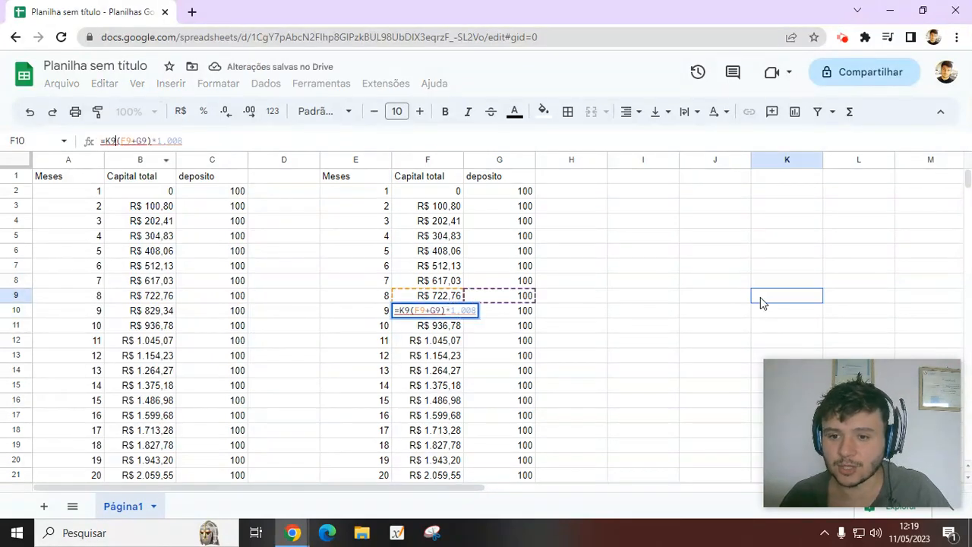
key(Escape)
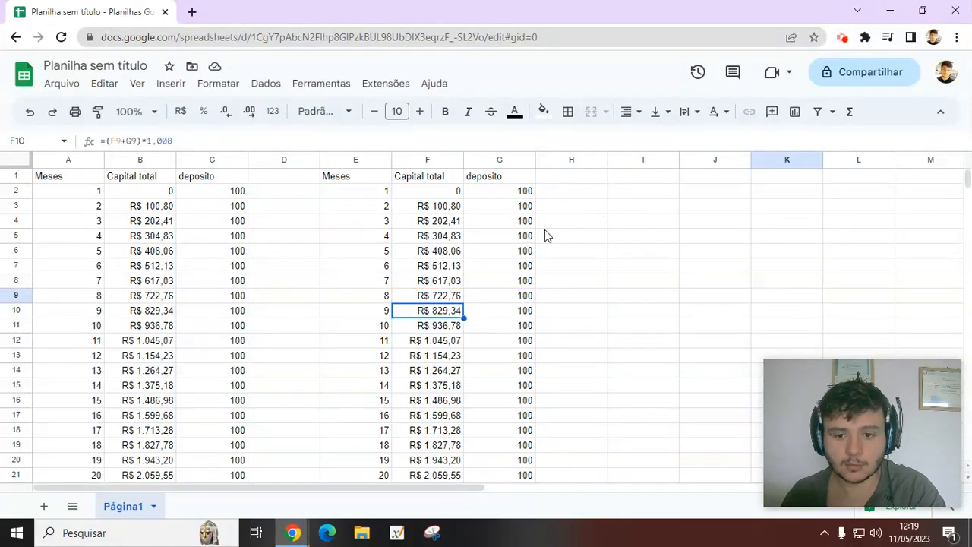
click(339, 255)
click(587, 208)
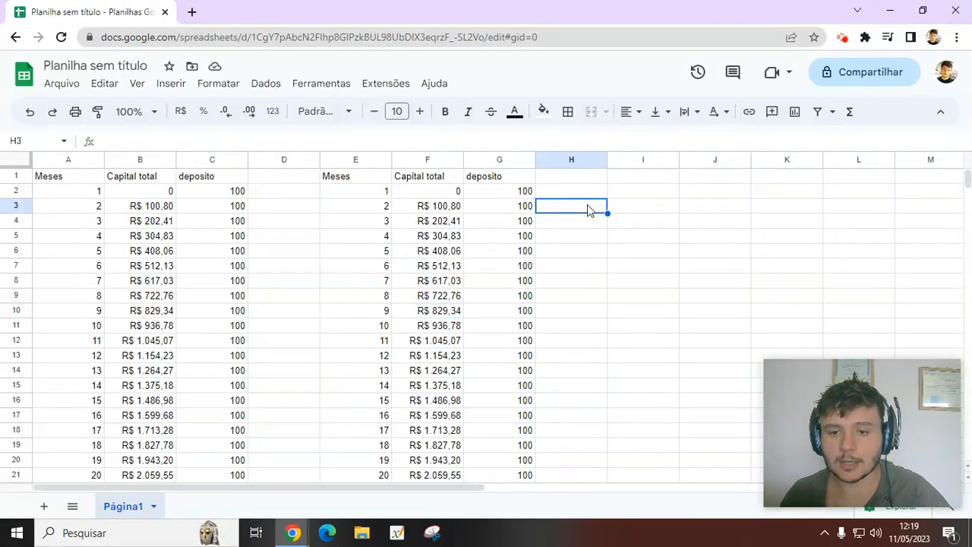
- Set the deposits for months 1 and 2 of the second table, G2 and G3, to 500
click(520, 192)
click(135, 141)
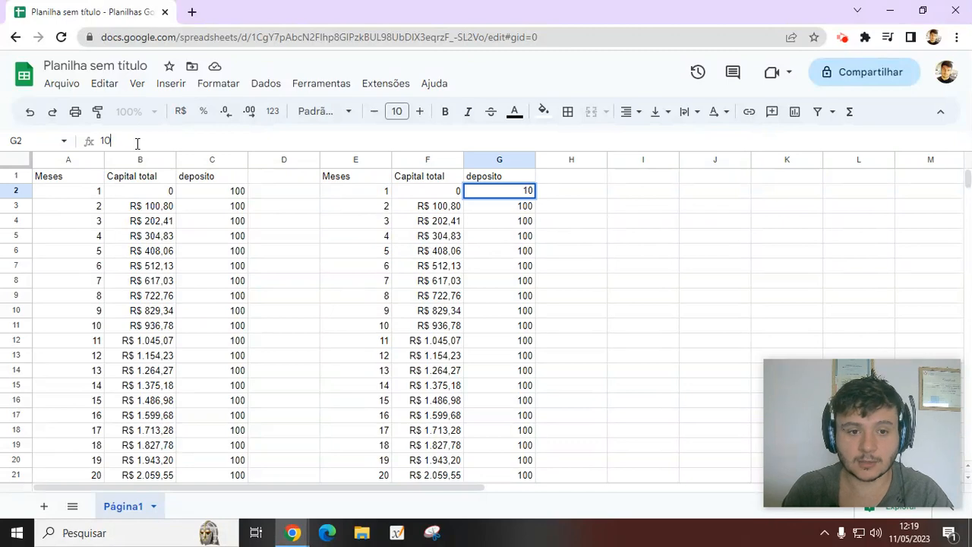
key(BackSpace)
key(BackSpace)
text(500)
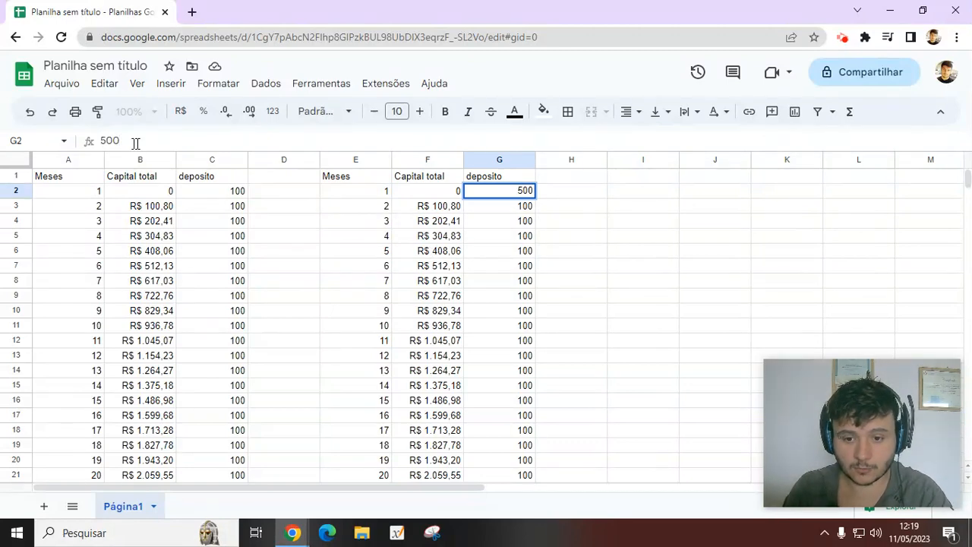
key(Return)
text(500)
key(Return)
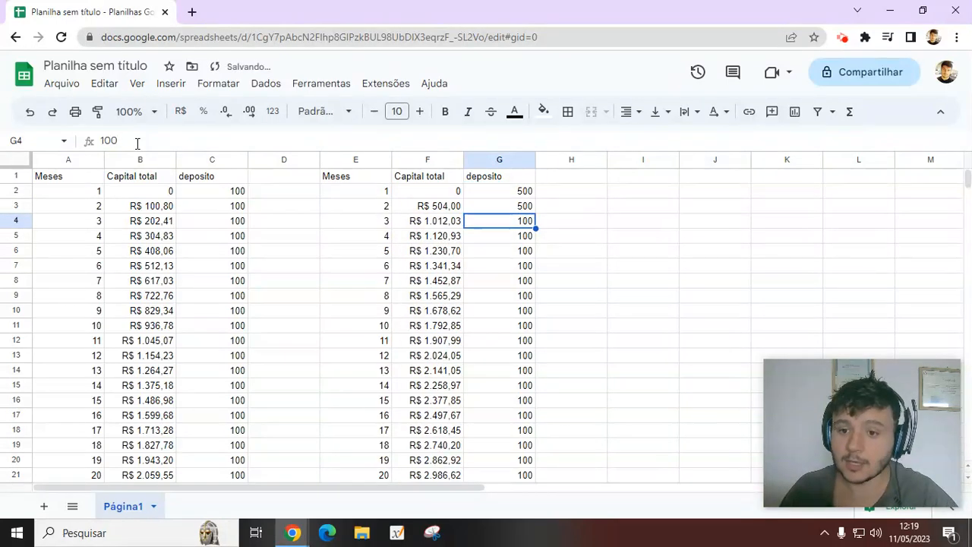
- Fill the 500 deposit from G2:G3 down to month 360 in G361
drag(497, 191, 516, 206)
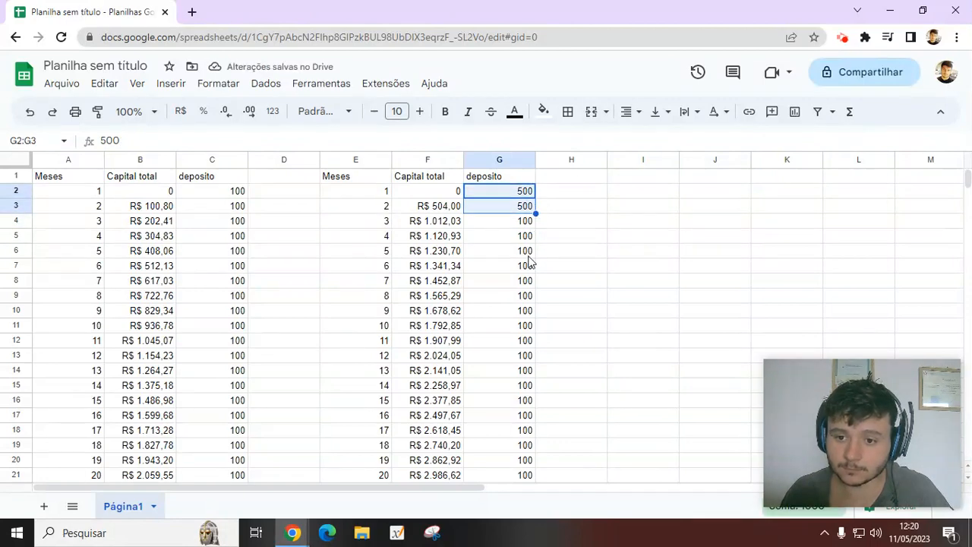
drag(536, 215, 515, 447)
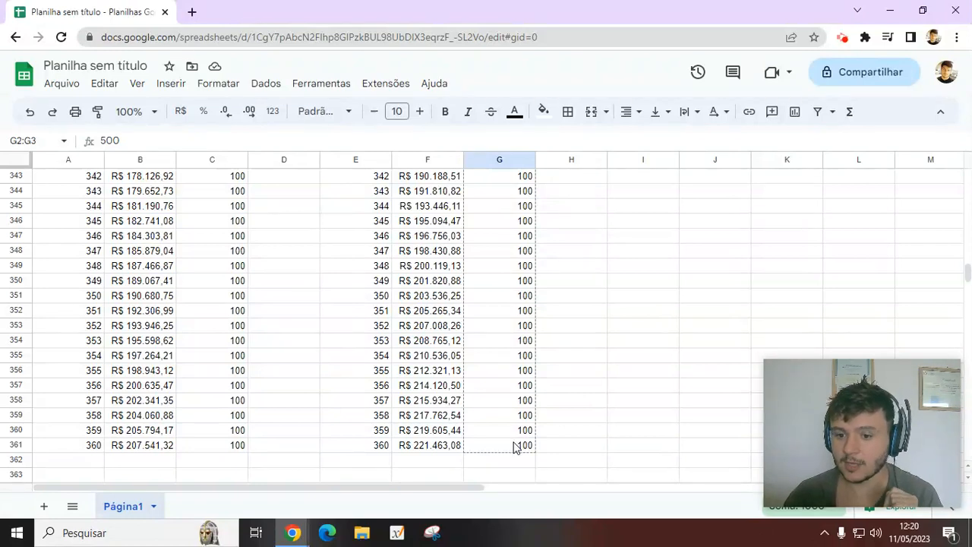
drag(515, 446, 520, 447)
right_click(519, 446)
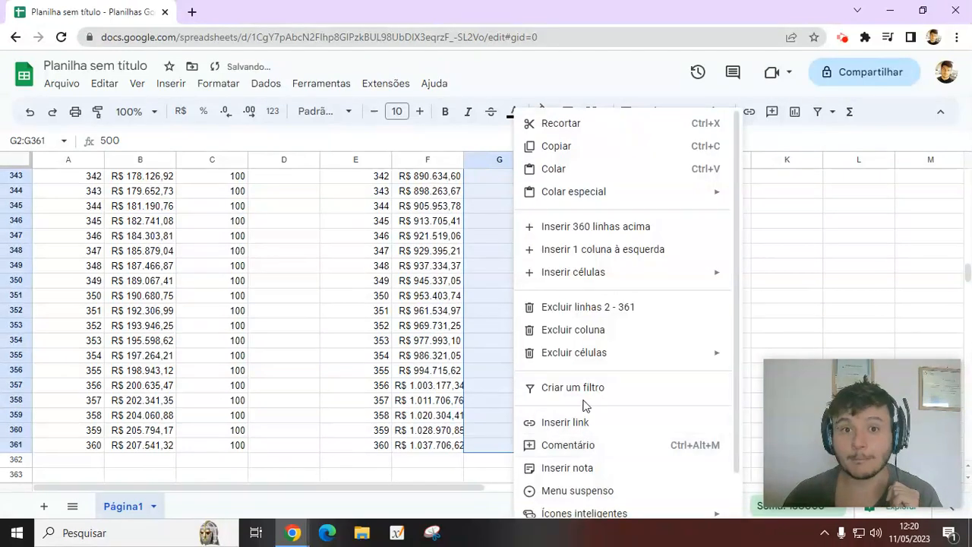
click(318, 400)
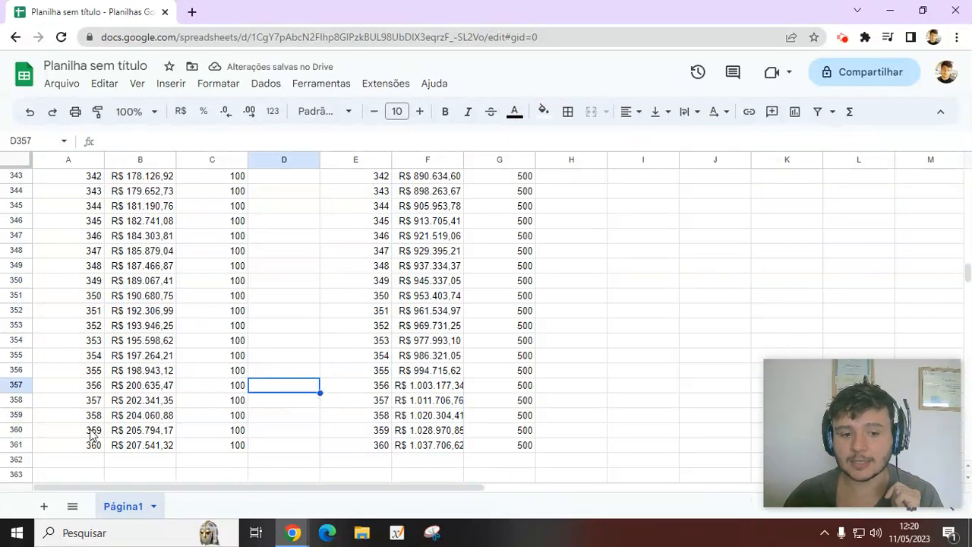
- Compare the total capital of the 100 and 500 deposit tables across the months, up from month 360 and back down
scroll(92, 434, up, 1)
scroll(94, 434, down, 2)
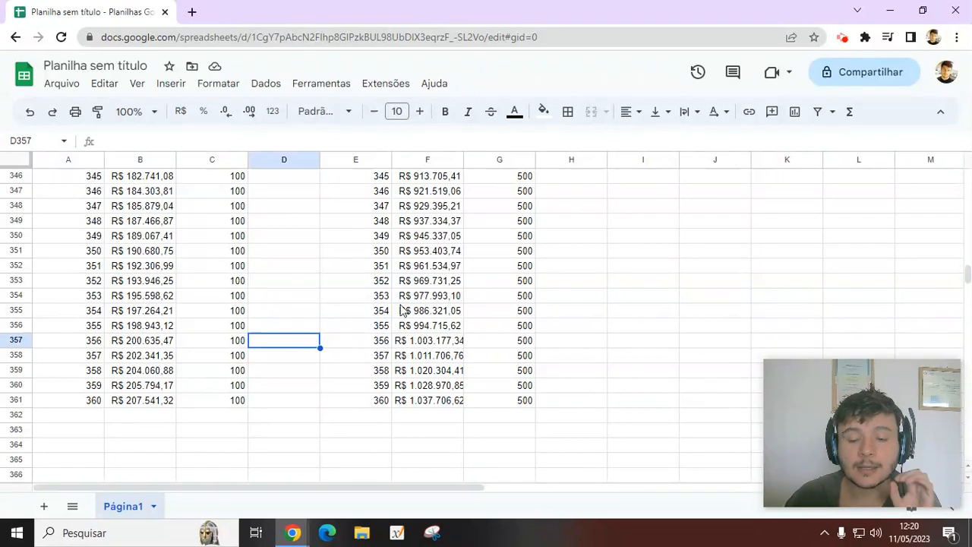
scroll(578, 297, up, 3)
scroll(579, 303, up, 20)
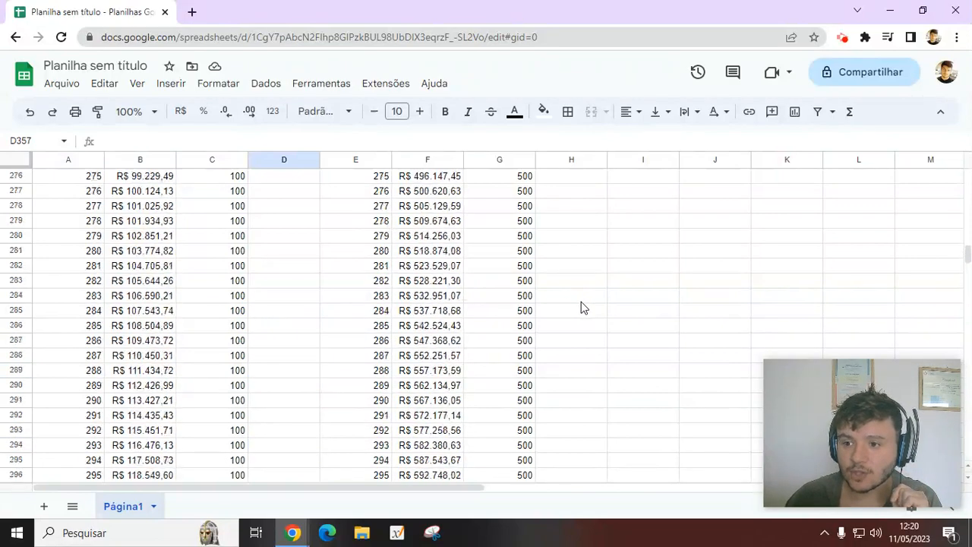
scroll(577, 307, up, 20)
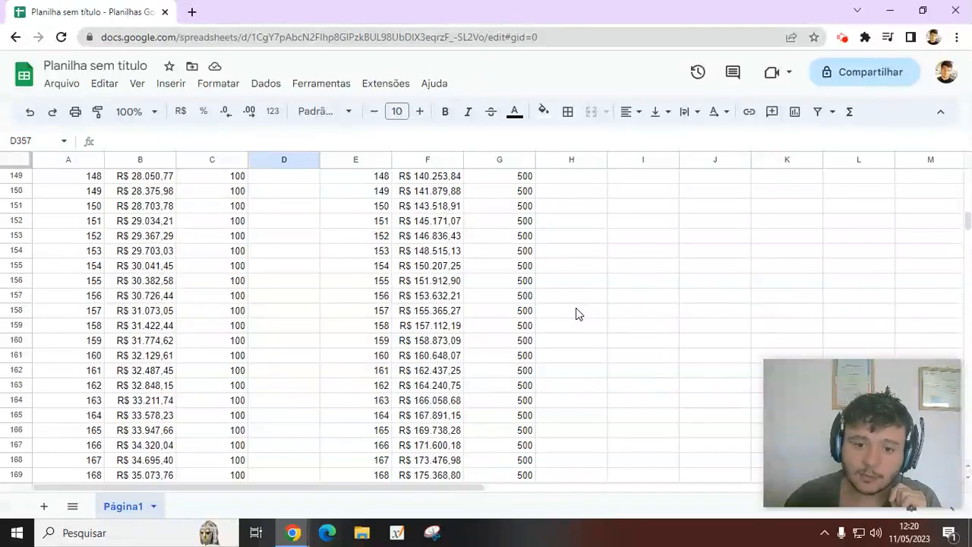
scroll(575, 315, up, 2)
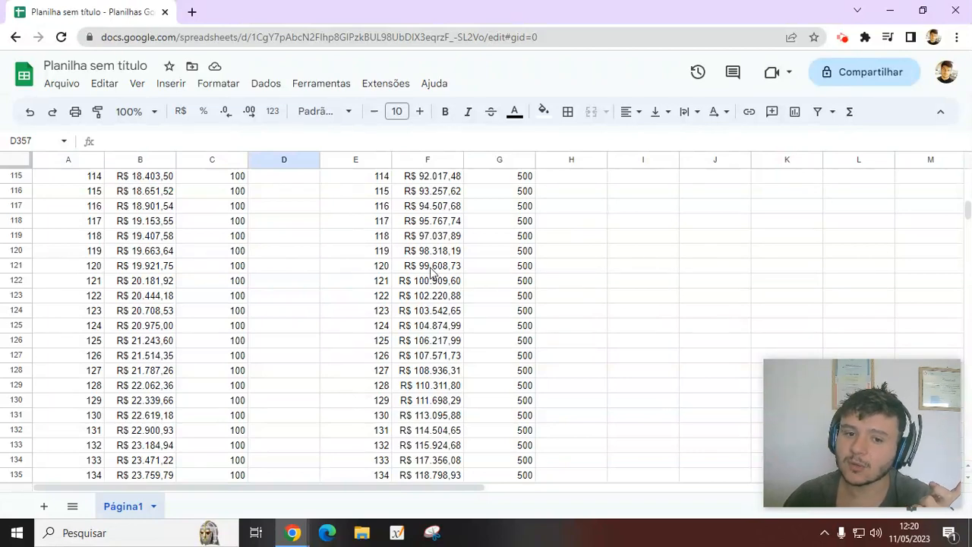
scroll(432, 271, down, 20)
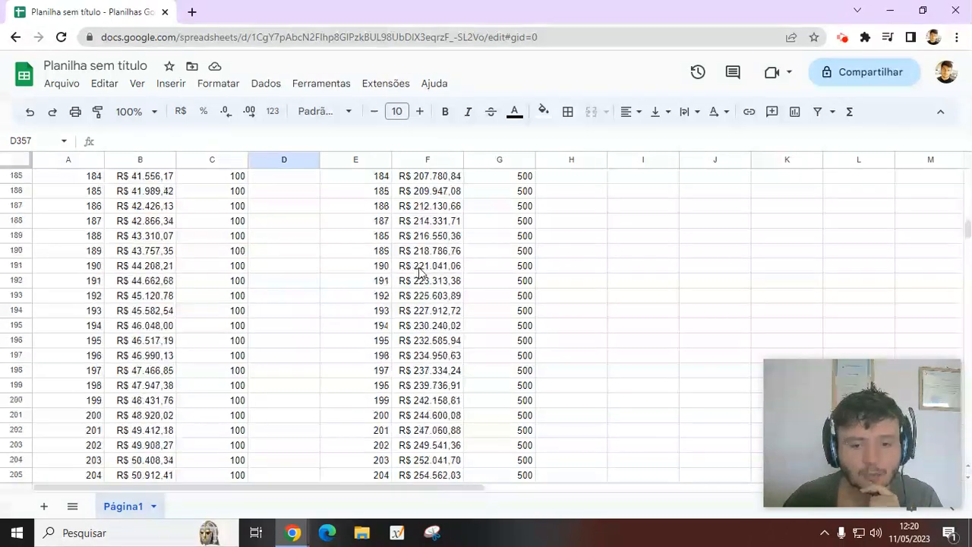
scroll(419, 280, down, 6)
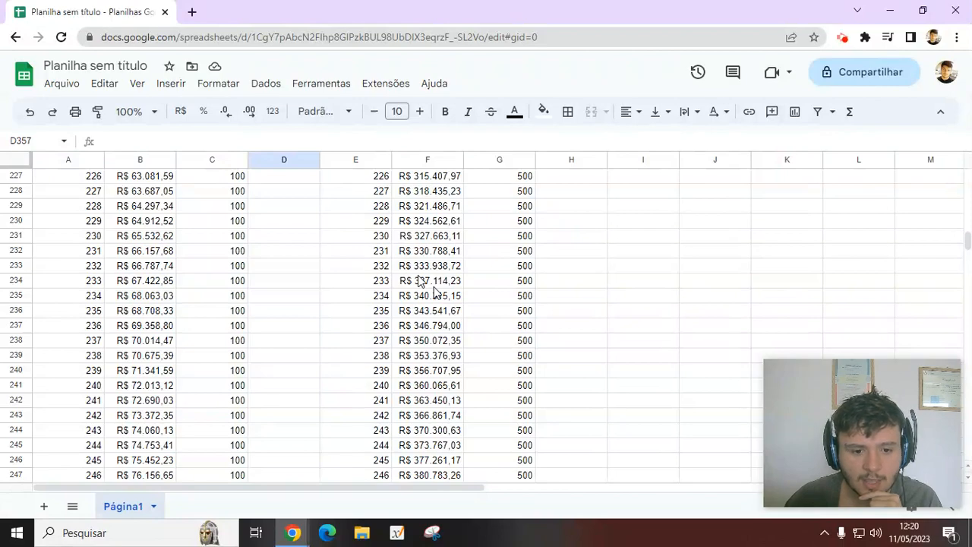
scroll(437, 290, down, 20)
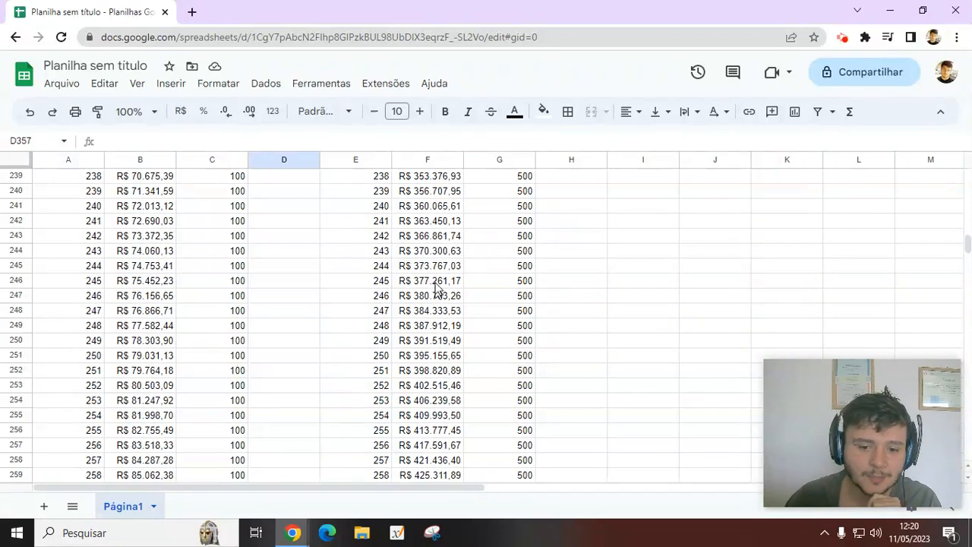
scroll(416, 343, down, 12)
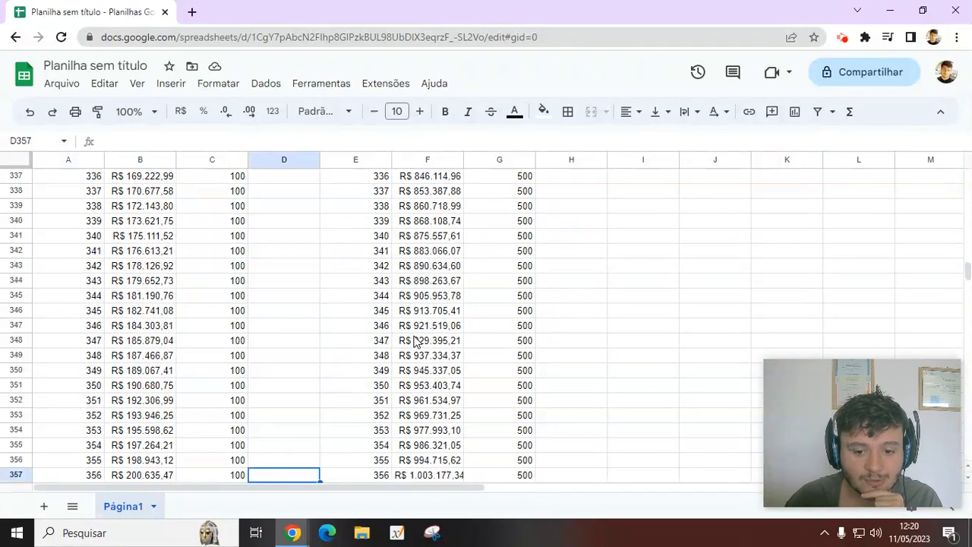
- Widen column F slightly so the month 360 total capital in F361 fits in its cell
click(447, 343)
click(446, 316)
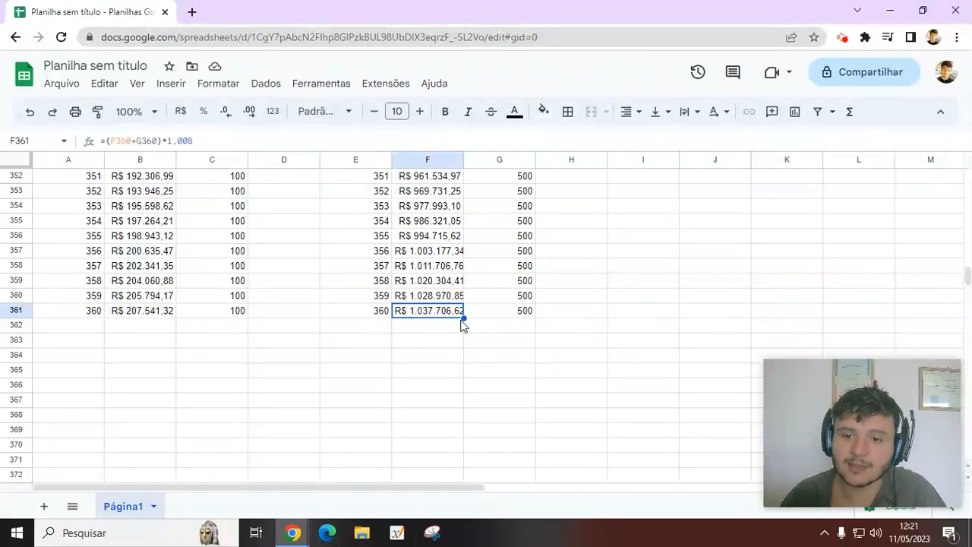
drag(464, 161, 478, 161)
click(544, 355)
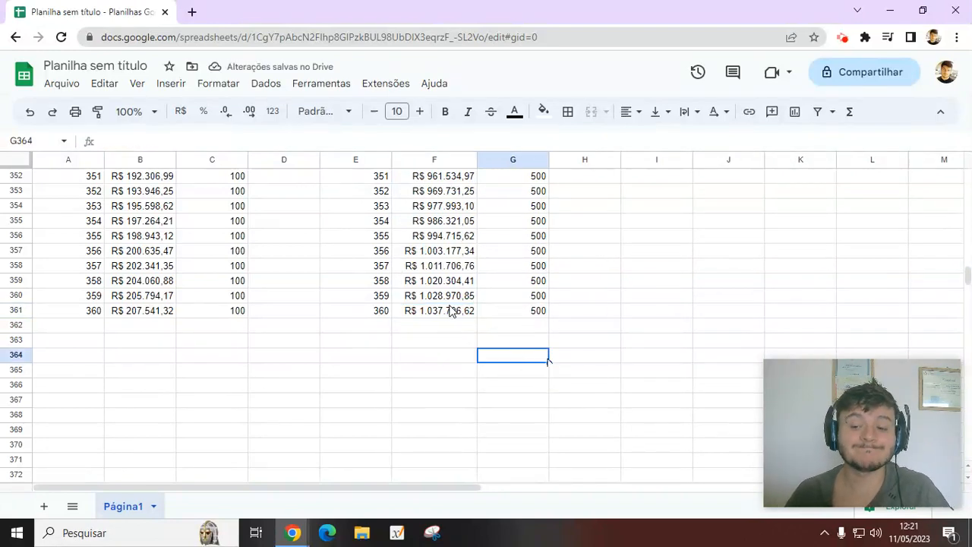
- Copy the 500 deposit table in E1:G361 and paste it as a third table starting at I1
scroll(638, 307, up, 17)
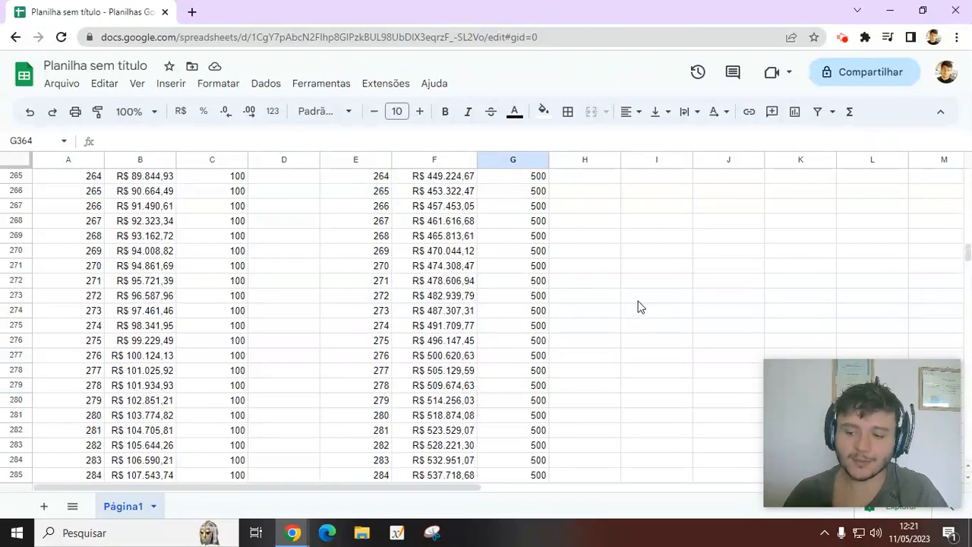
scroll(638, 306, up, 12)
scroll(963, 232, up, 2)
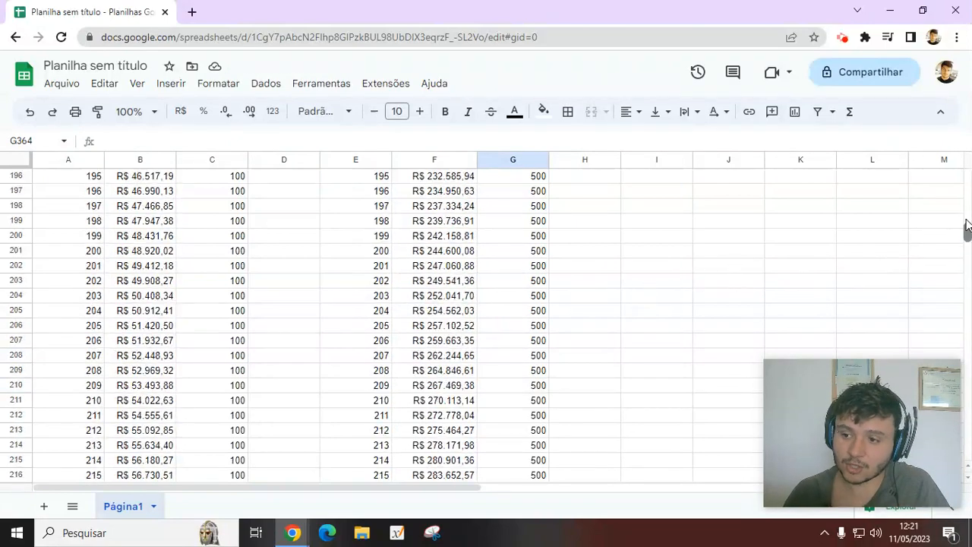
drag(967, 225, 966, 176)
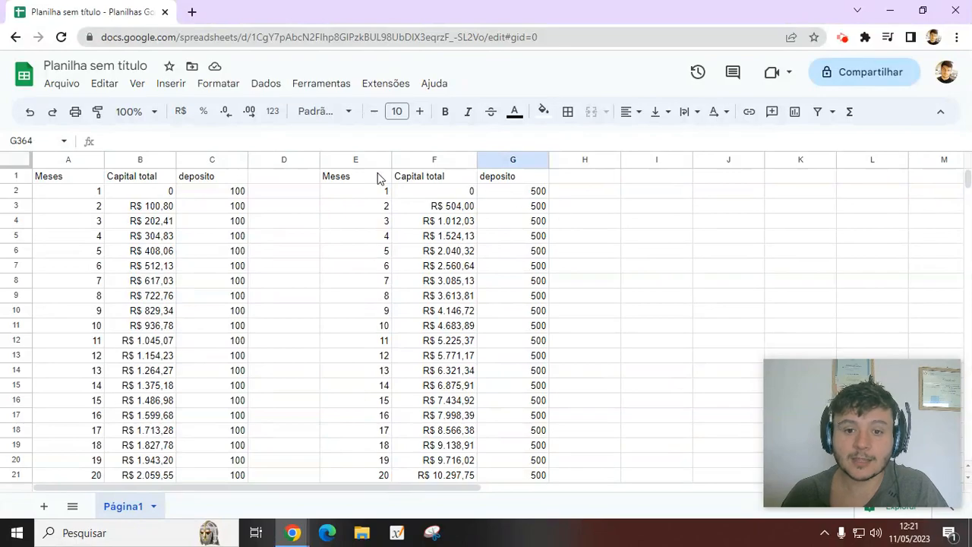
drag(378, 178, 532, 216)
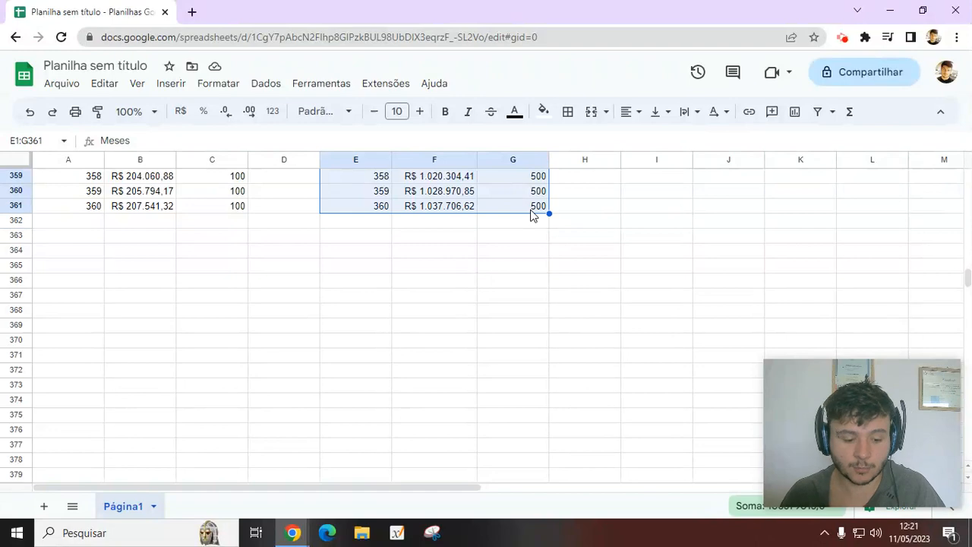
click(631, 255)
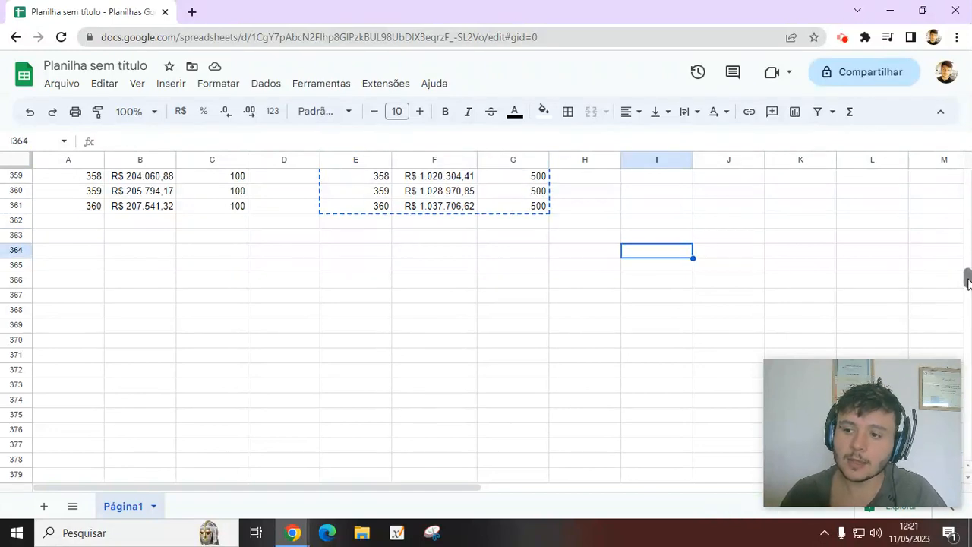
drag(967, 275, 967, 176)
click(647, 179)
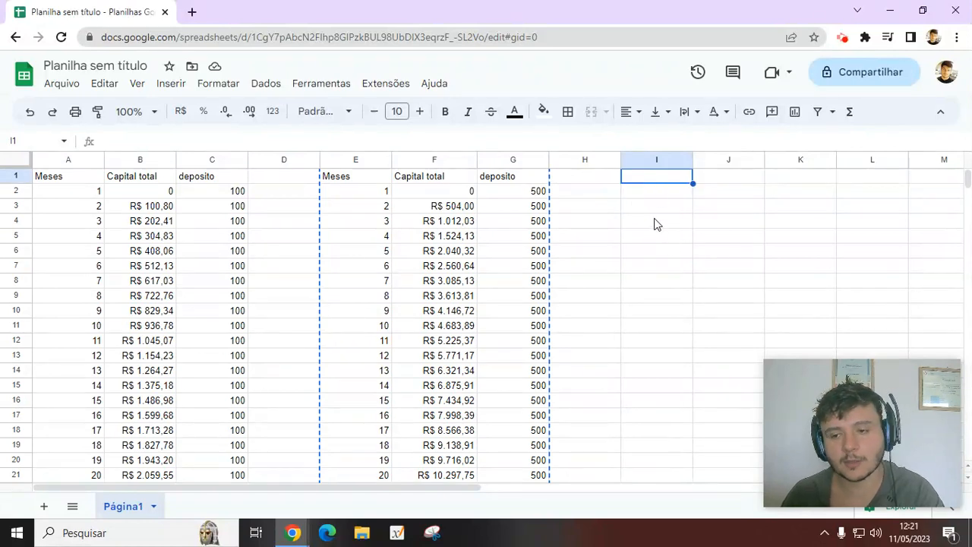
key(ctrl+v)
- Set the deposits for months 1 to 3 of the third table, K2 to K4, to 3000
click(809, 194)
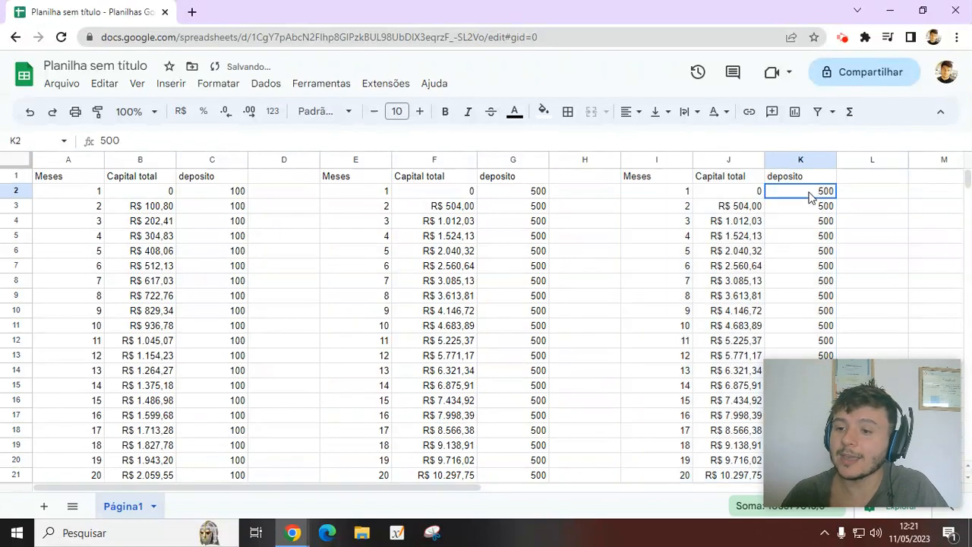
click(152, 140)
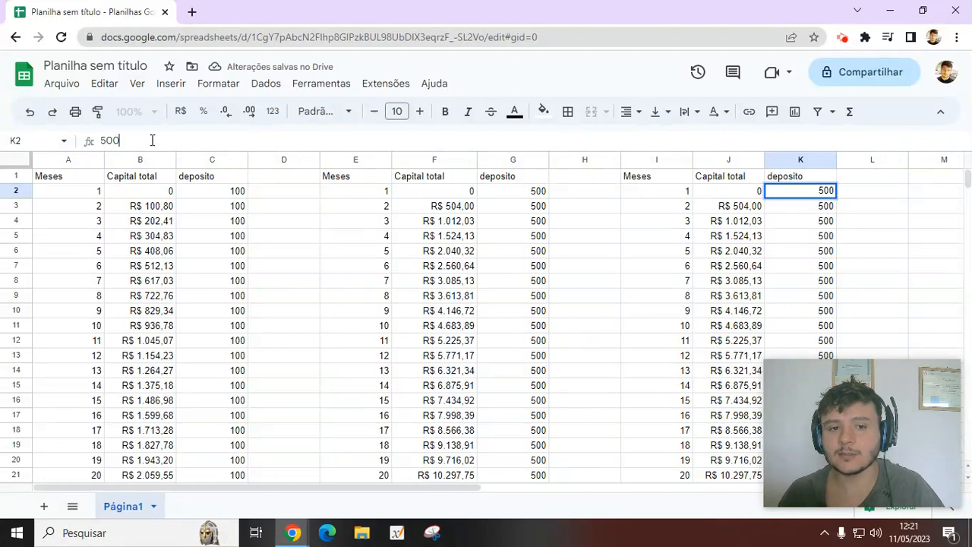
key(BackSpace)
key(BackSpace)
text(3000)
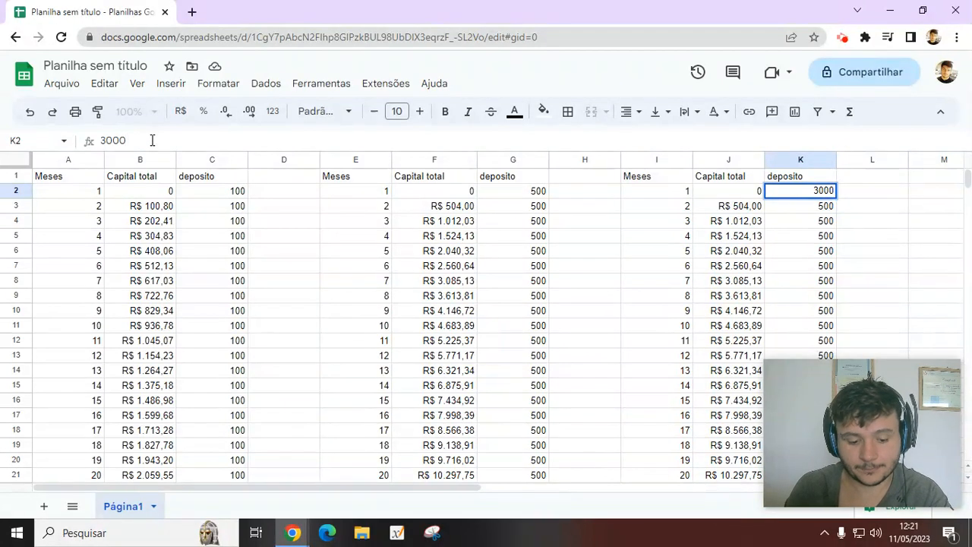
key(Return)
text(3000)
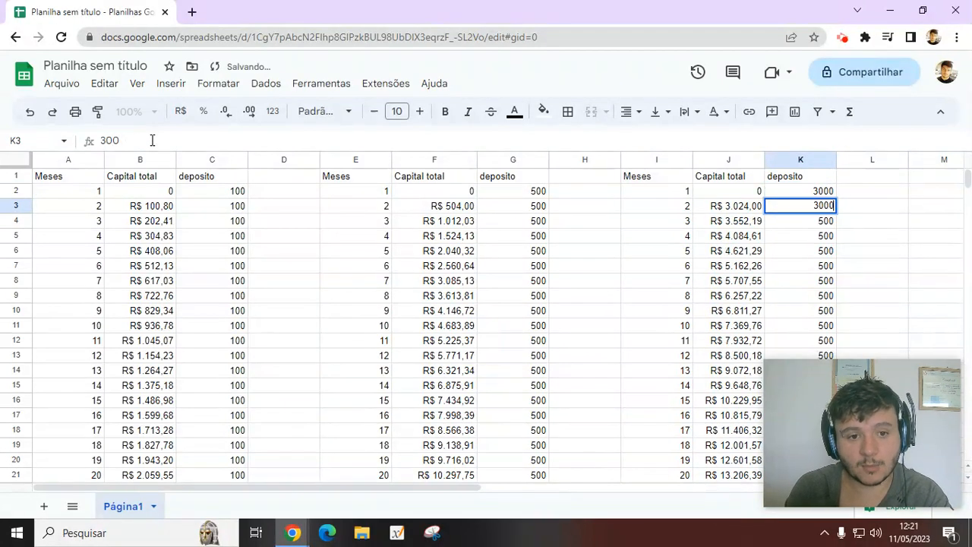
key(Return)
text(3000)
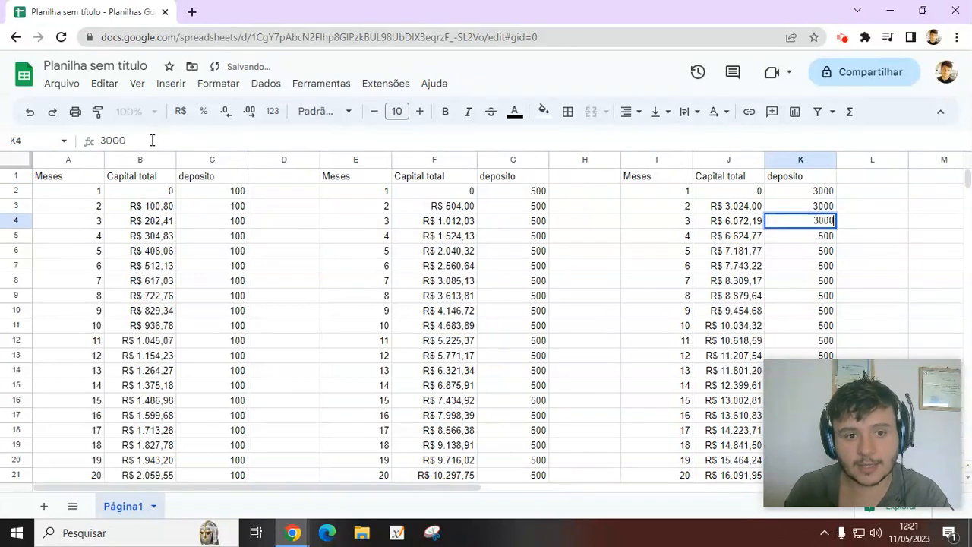
key(Return)
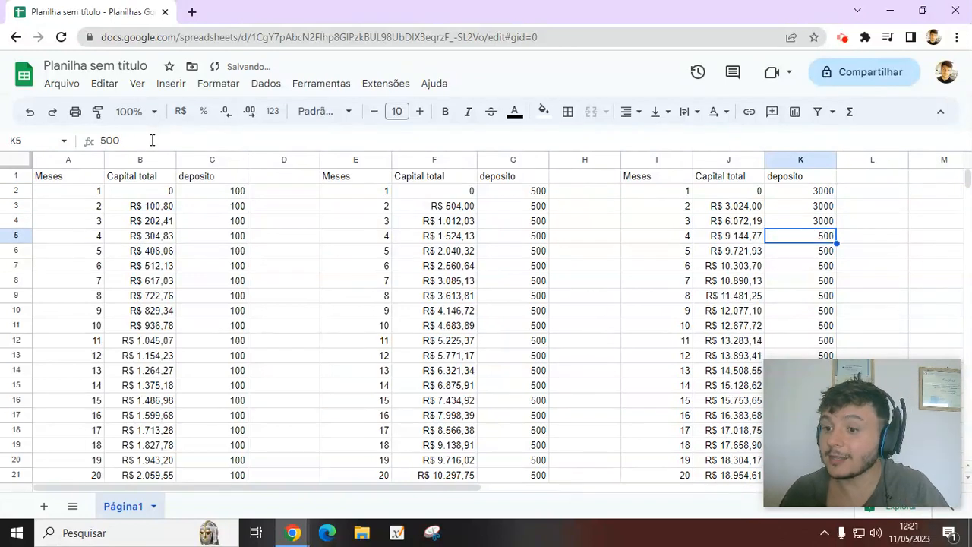
- Fill the 3000 deposit from the first months in column K down to month 360 in K361
drag(804, 192, 833, 182)
scroll(830, 228, down, 1)
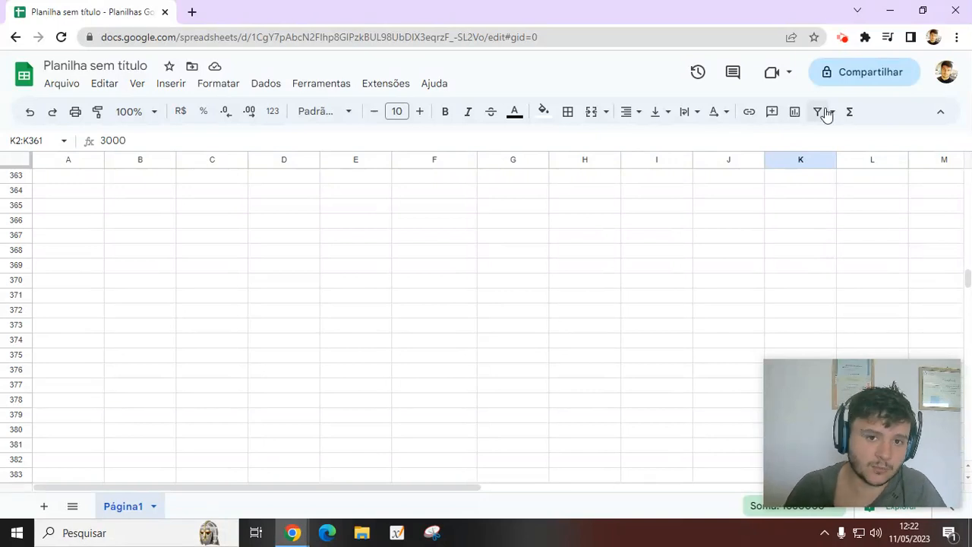
scroll(794, 275, up, 2)
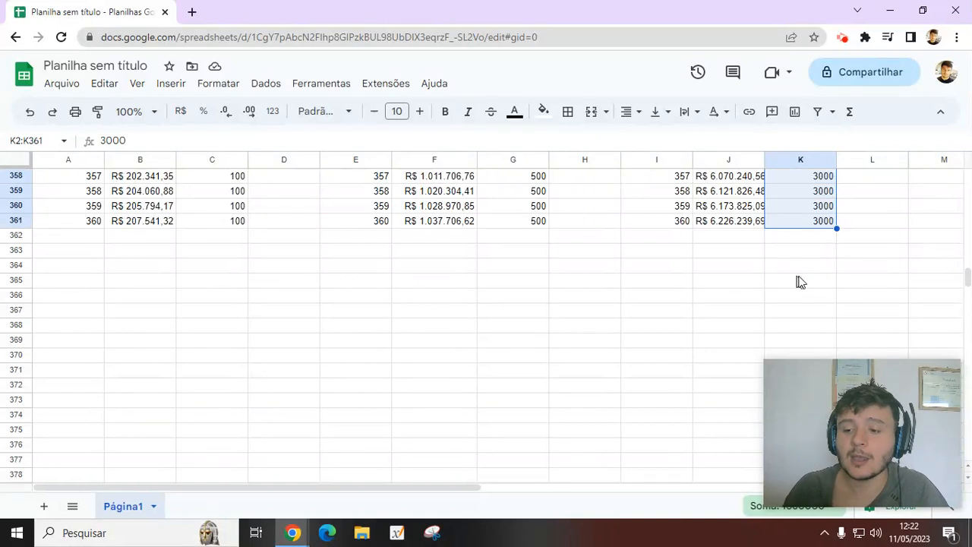
scroll(798, 277, down, 3)
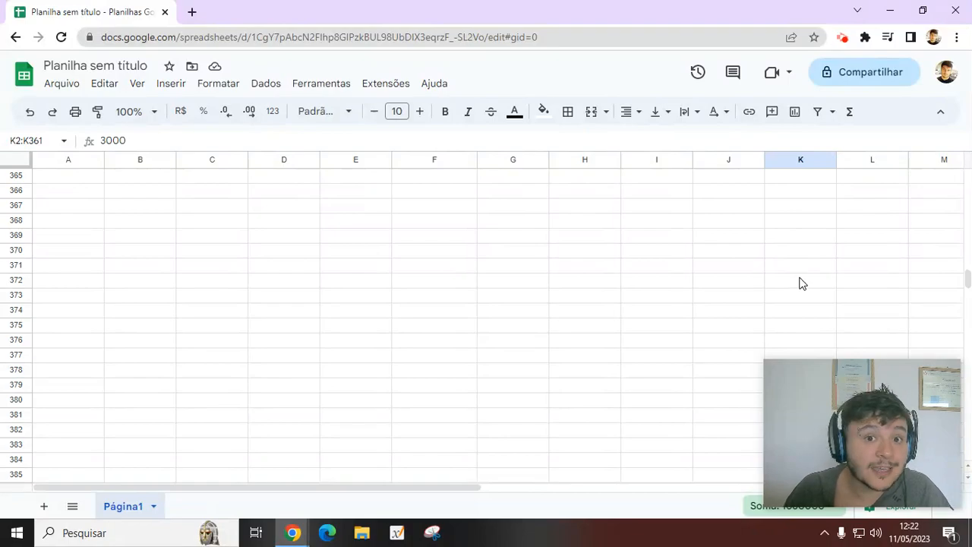
- Compare the total capital of the 100, 500 and 3000 deposit tables around months 120 and 240
scroll(802, 282, up, 15)
scroll(811, 283, up, 20)
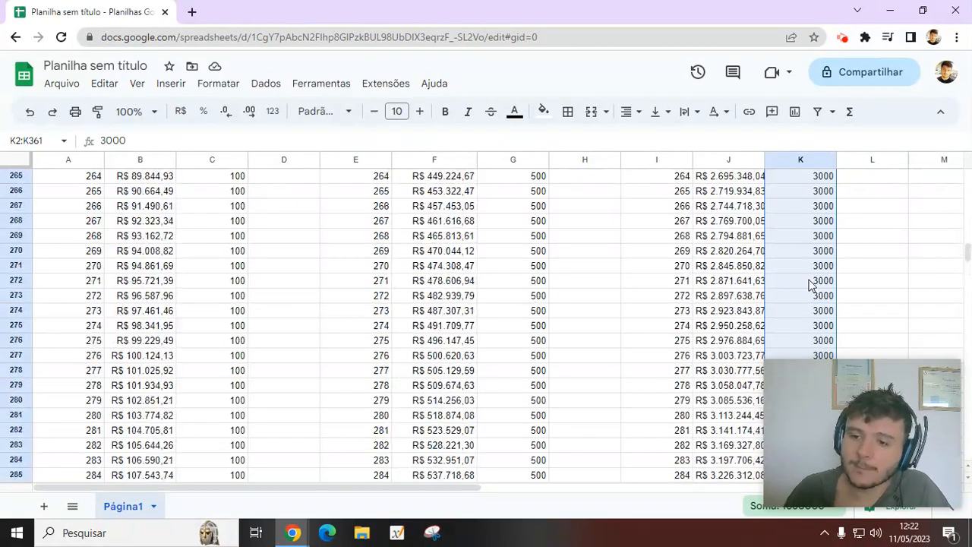
scroll(809, 281, up, 10)
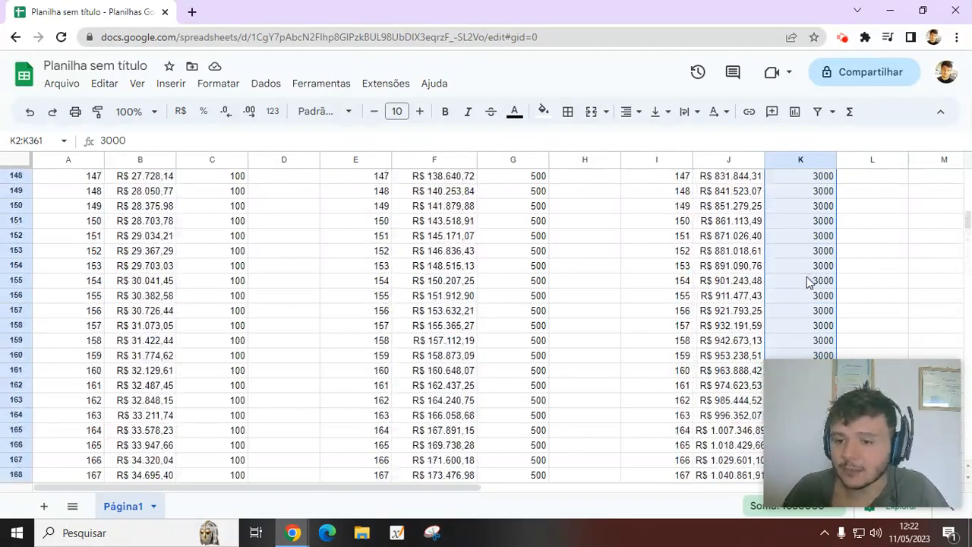
scroll(756, 242, up, 1)
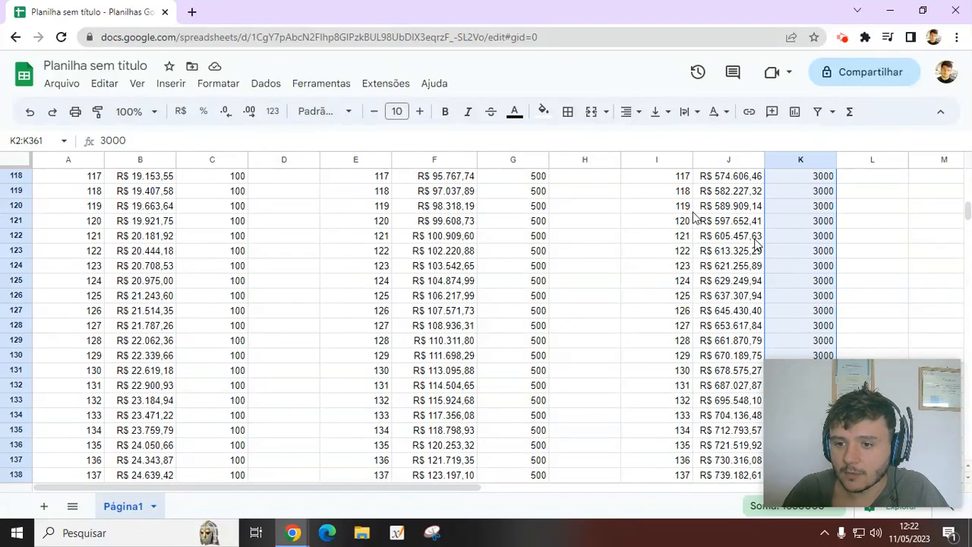
click(877, 225)
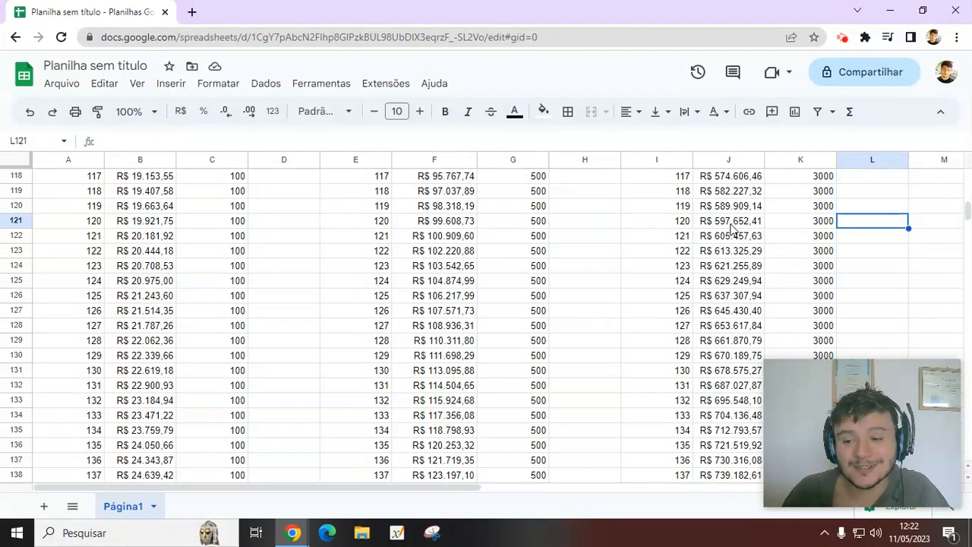
scroll(731, 236, down, 9)
scroll(729, 242, down, 20)
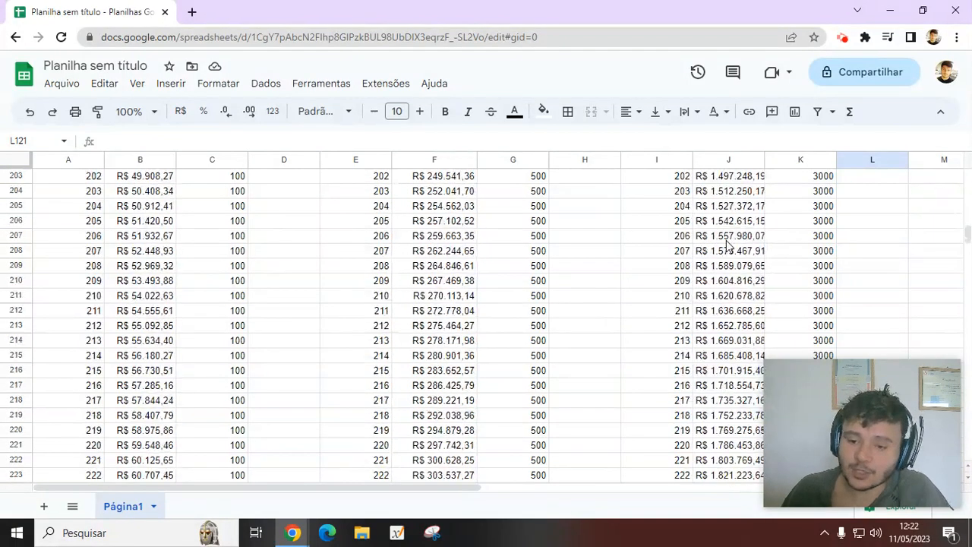
scroll(727, 243, down, 2)
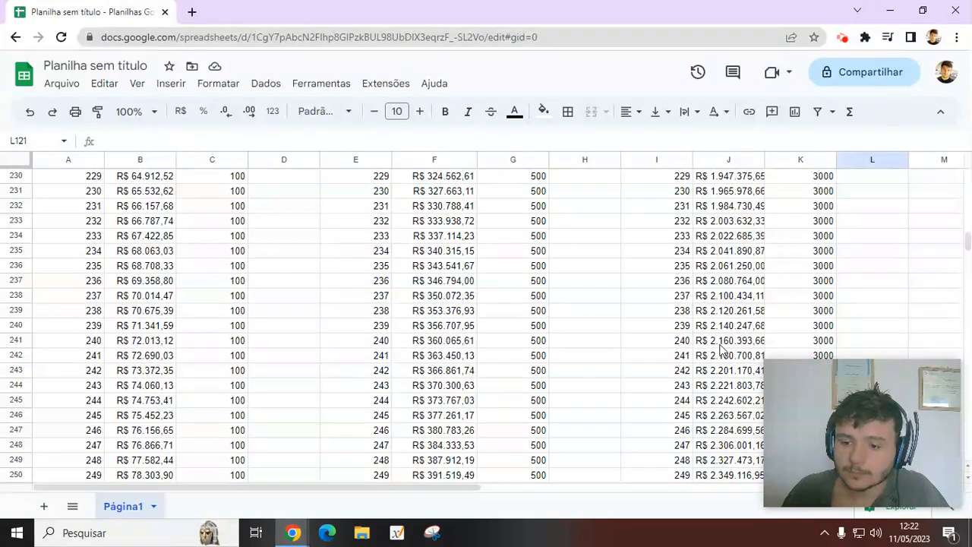
scroll(725, 349, down, 2)
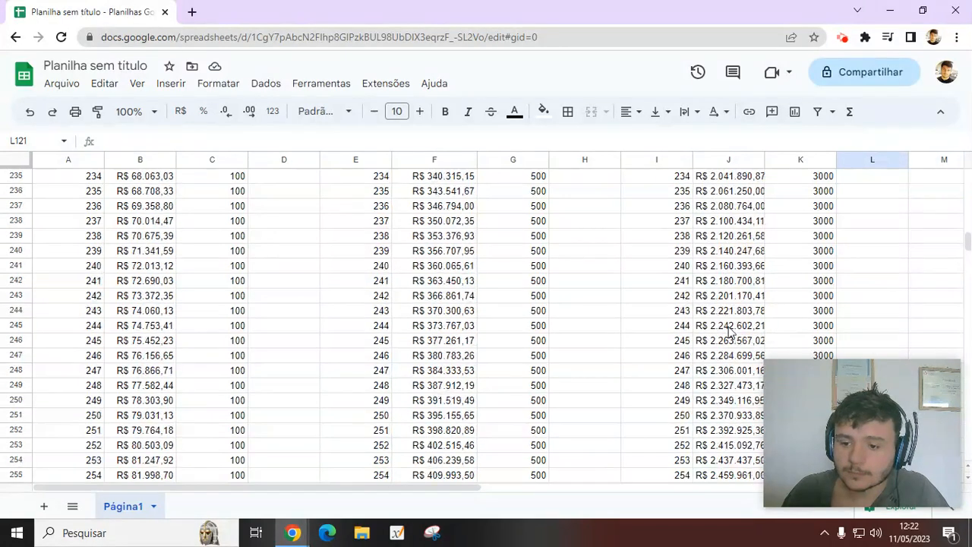
- Widen column J slightly so the third table's total capital values in the millions fit in their cells
click(762, 164)
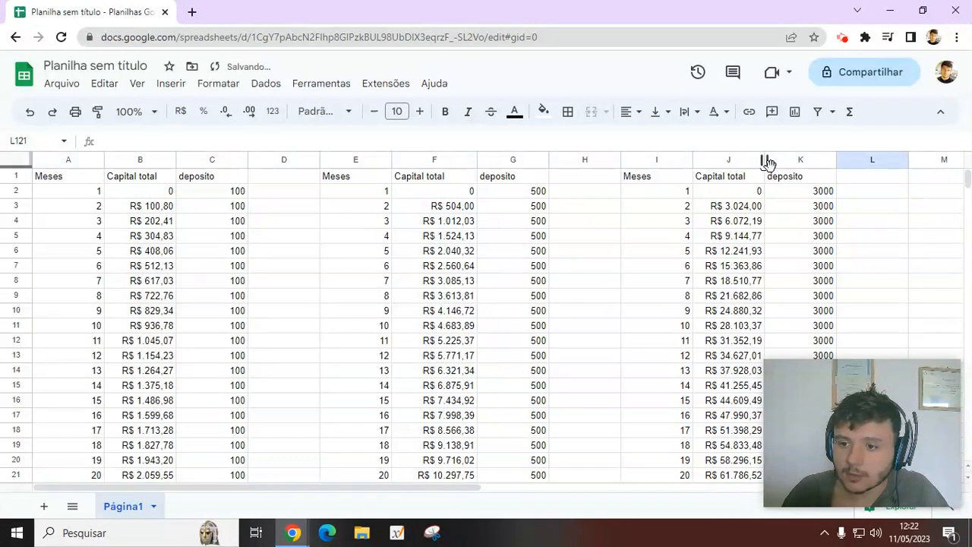
drag(764, 165, 791, 166)
click(916, 232)
scroll(873, 239, down, 20)
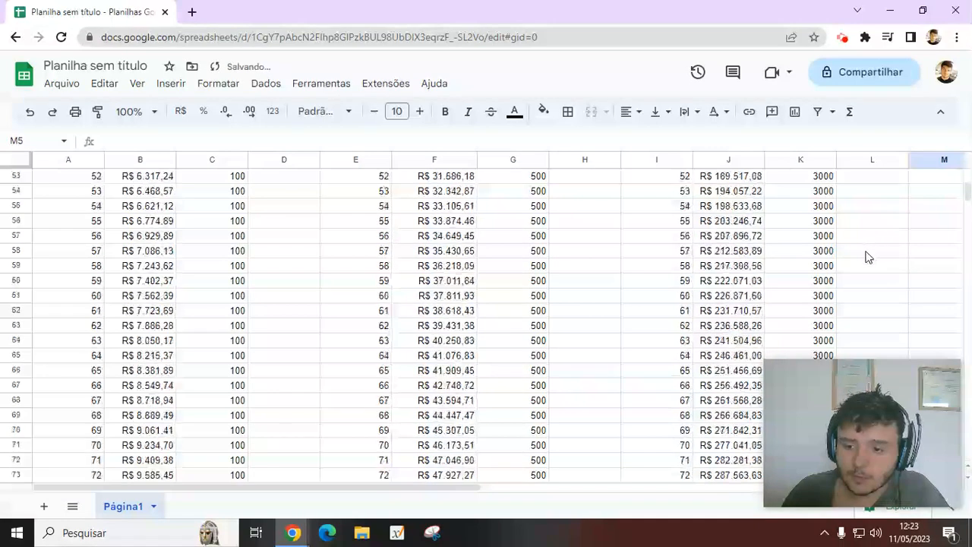
scroll(861, 255, down, 15)
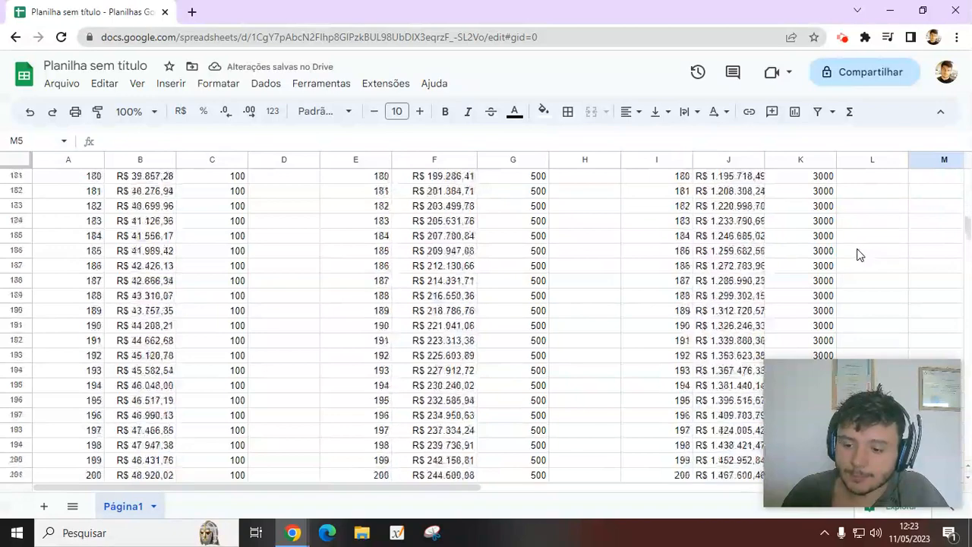
scroll(859, 254, down, 13)
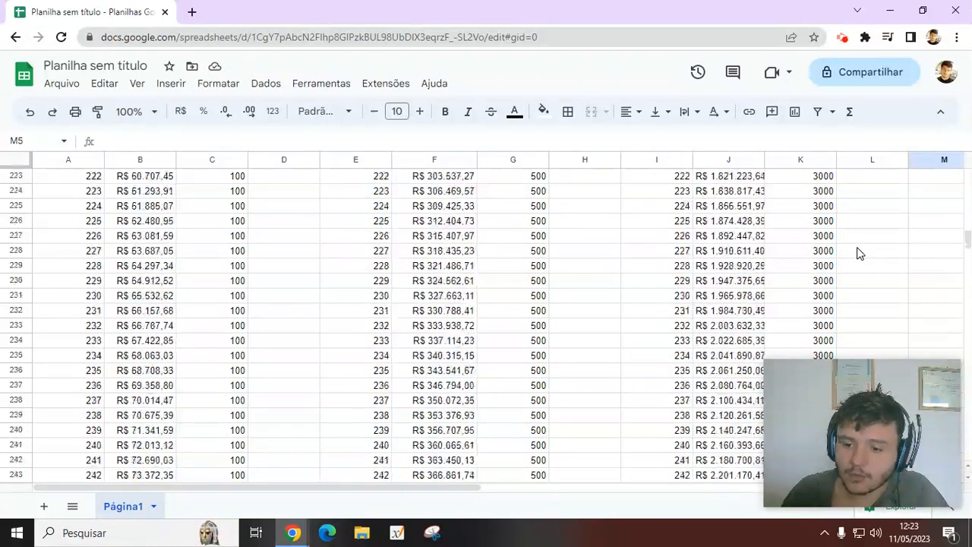
scroll(822, 262, down, 1)
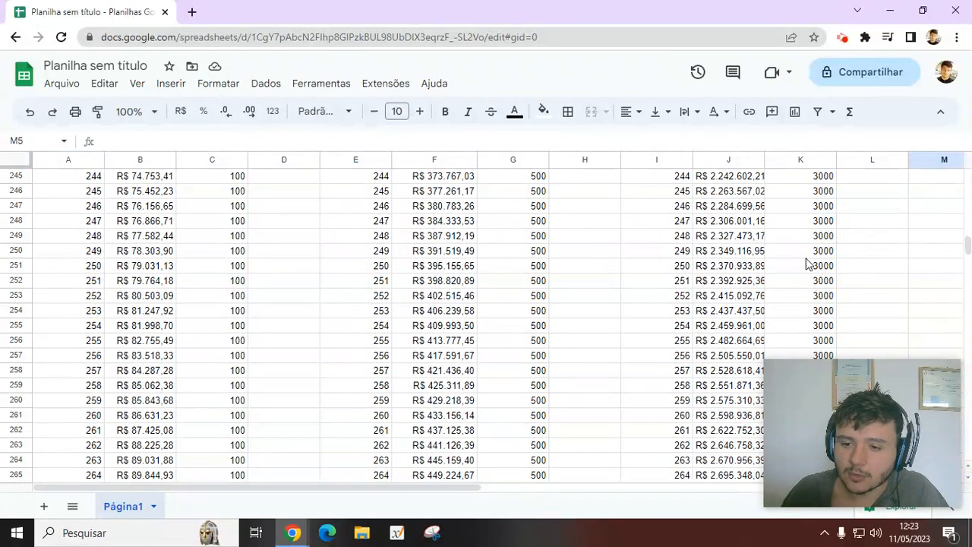
scroll(740, 262, up, 3)
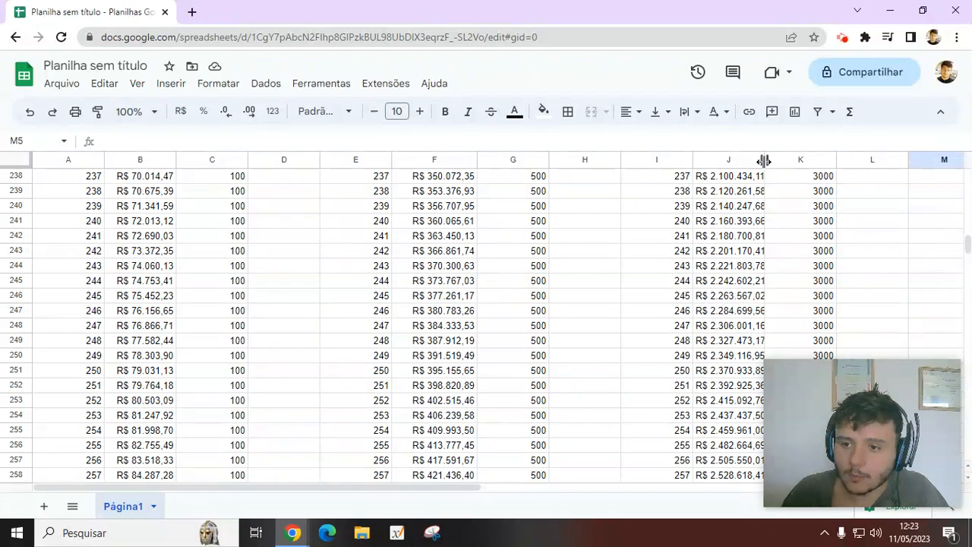
drag(764, 160, 784, 161)
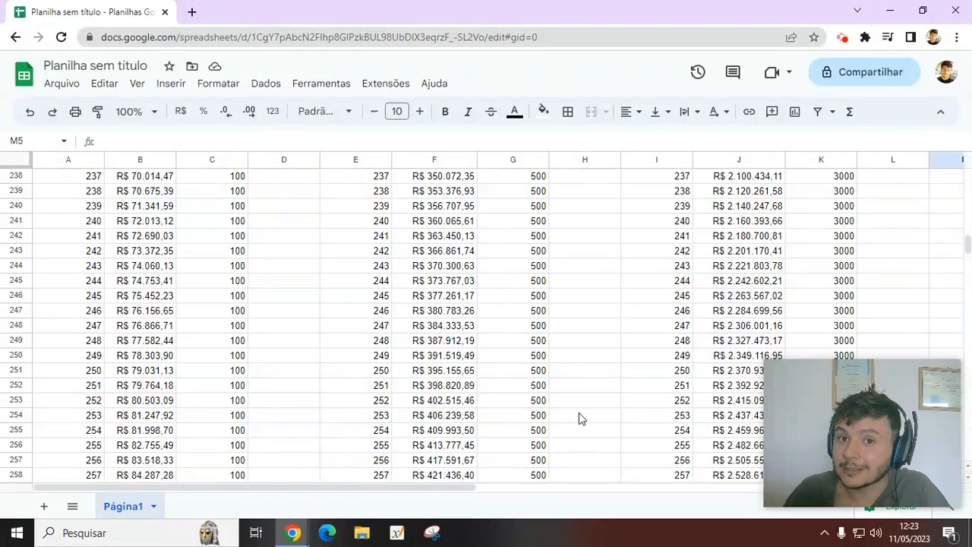
- Compare the month 360 total capital of the three tables and inspect the total capital formula in J356
scroll(640, 395, down, 10)
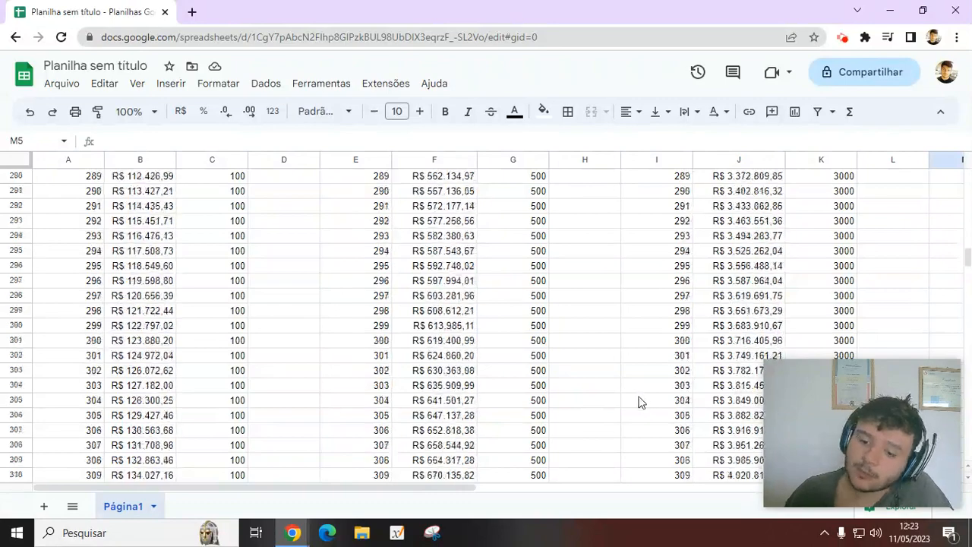
scroll(640, 401, down, 13)
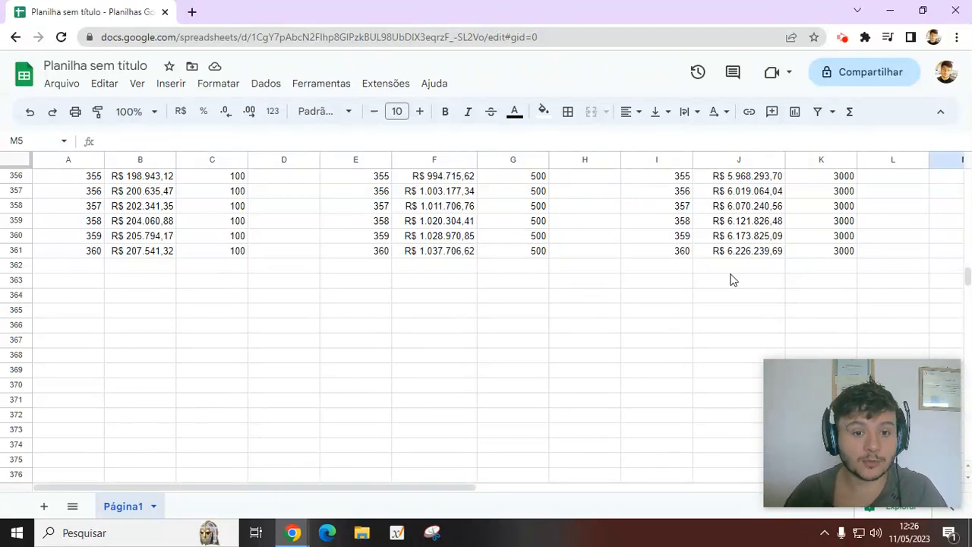
scroll(730, 280, up, 3)
scroll(559, 404, down, 2)
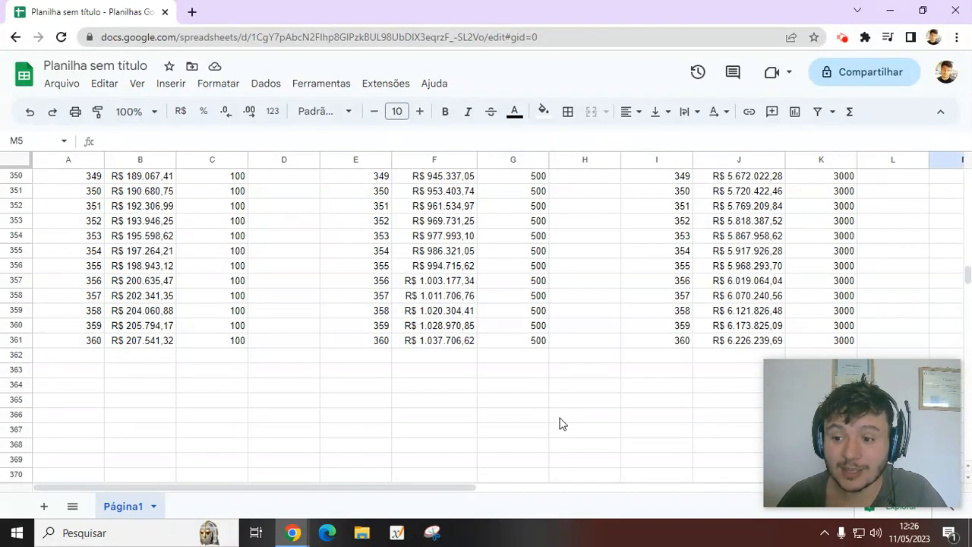
click(742, 271)
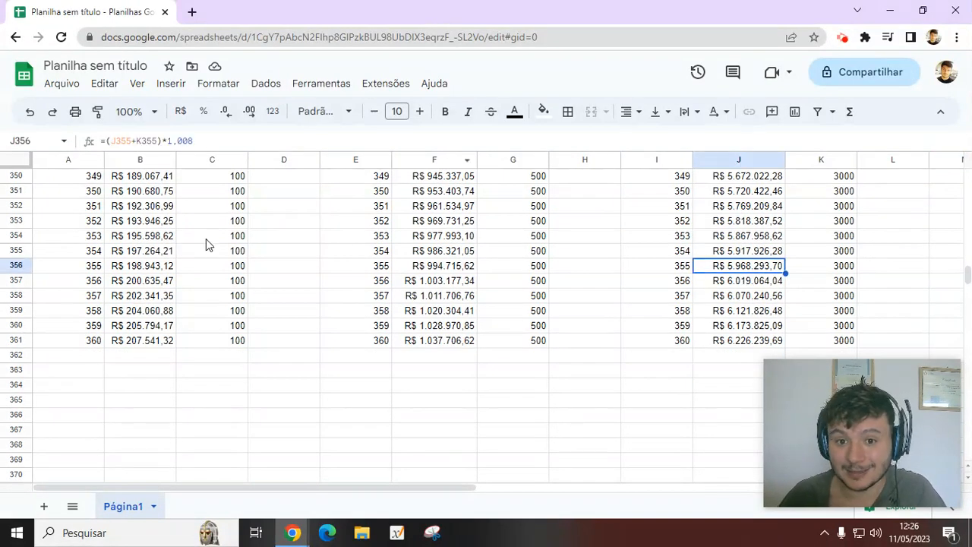
click(442, 426)
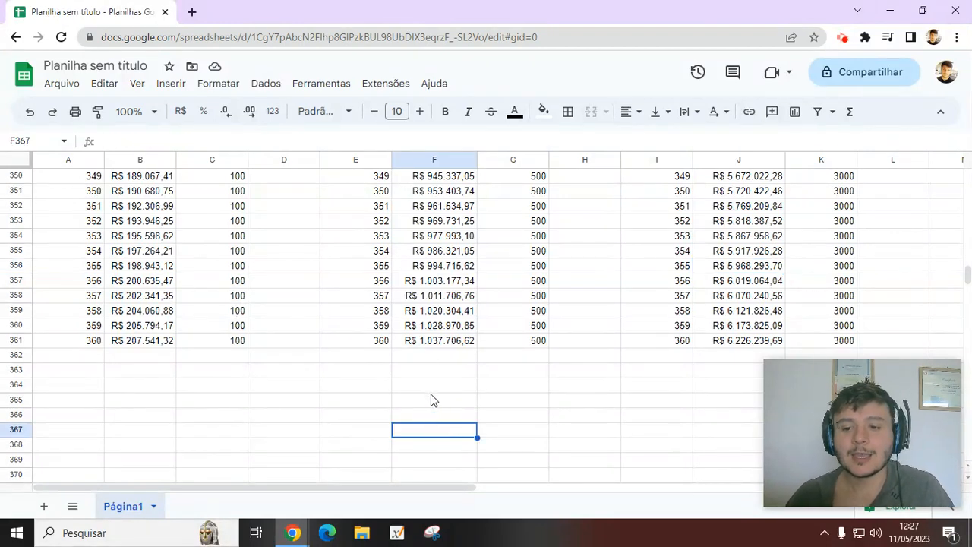
click(600, 357)
scroll(599, 357, up, 5)
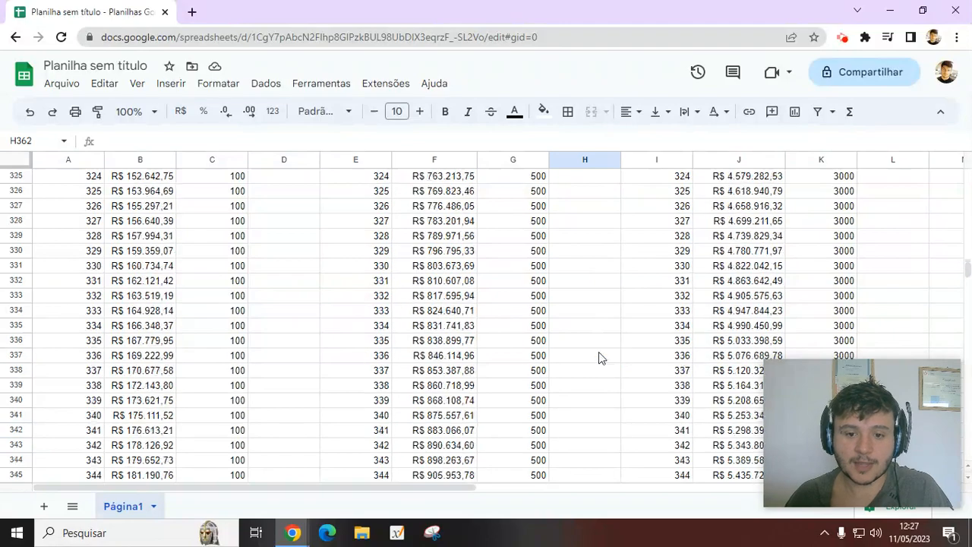
- Review the total capital growth of the three deposit tables from the final months back to the first months
scroll(598, 350, up, 20)
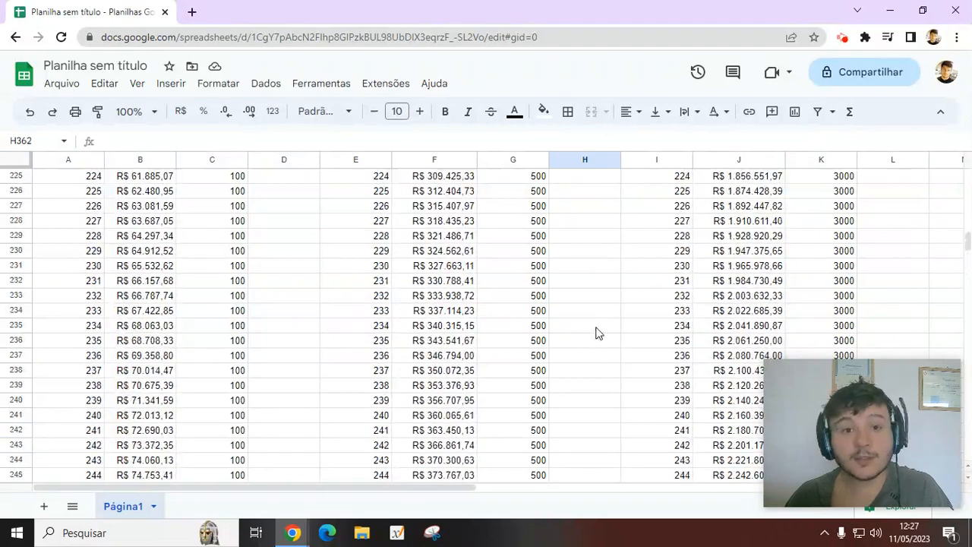
scroll(597, 334, up, 20)
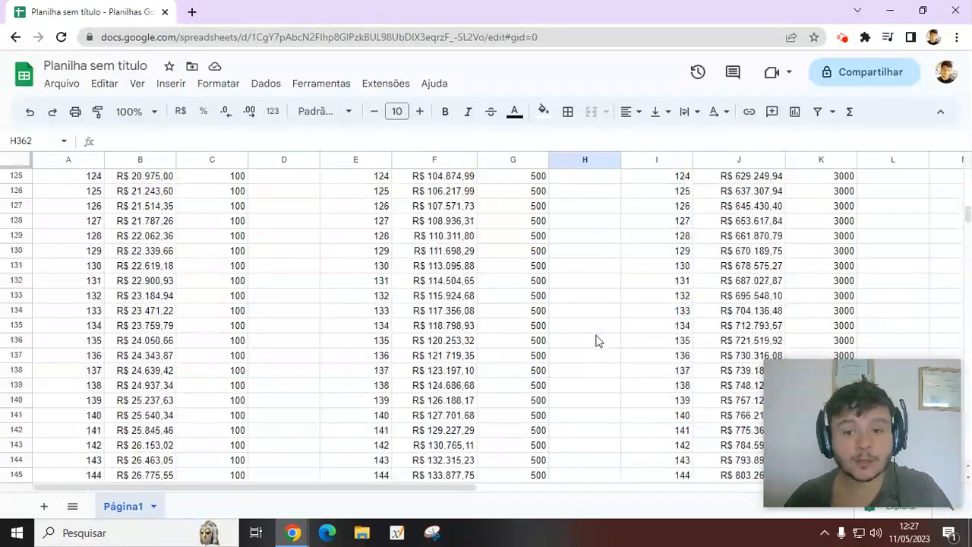
scroll(538, 312, up, 14)
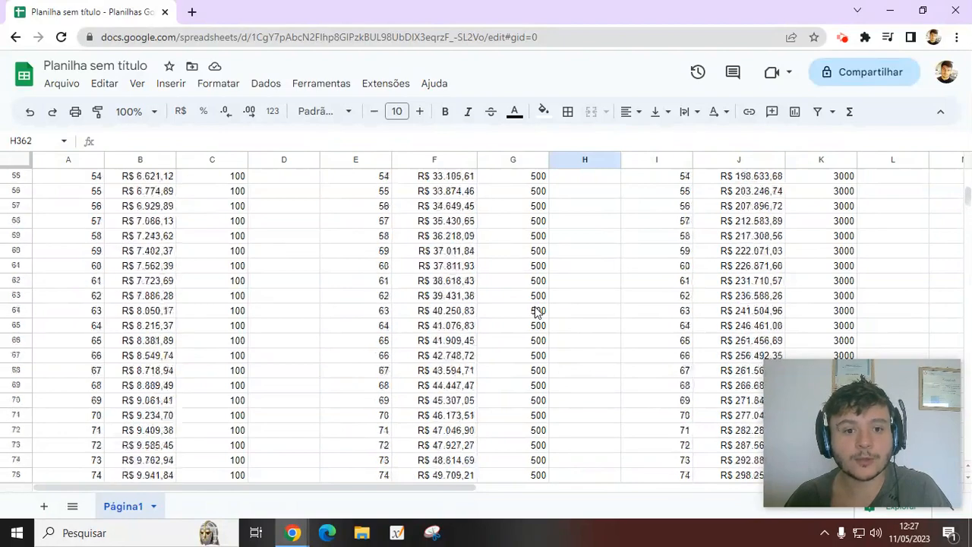
scroll(539, 312, up, 3)
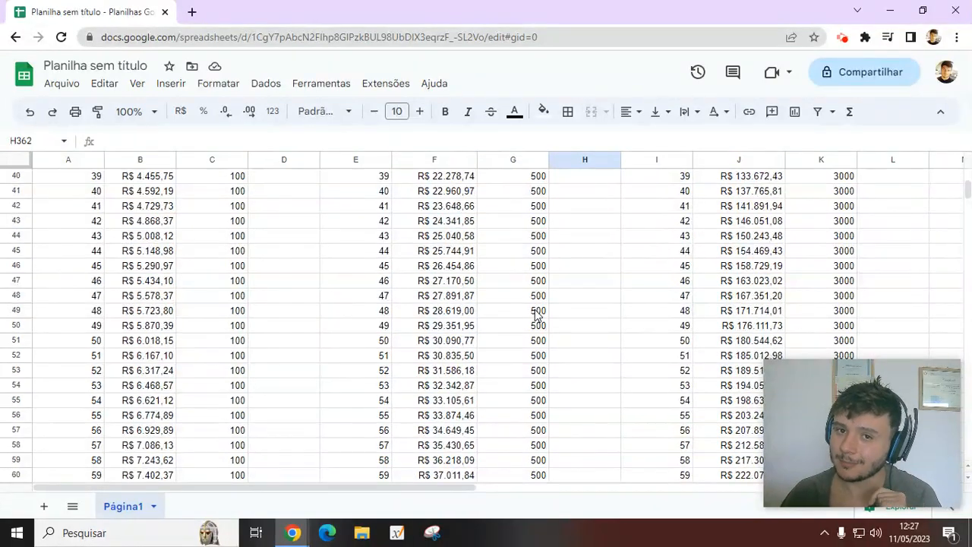
click(571, 238)
scroll(562, 262, up, 7)
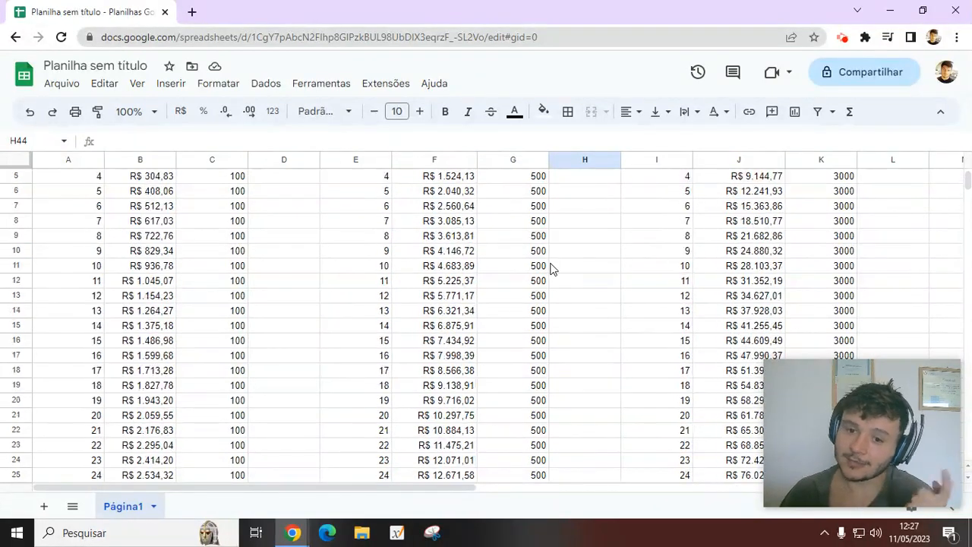
scroll(553, 267, up, 1)
- Examine the month 360 row of the three tables and inspect the 500 deposit table's total capital formula in F361
scroll(551, 272, down, 20)
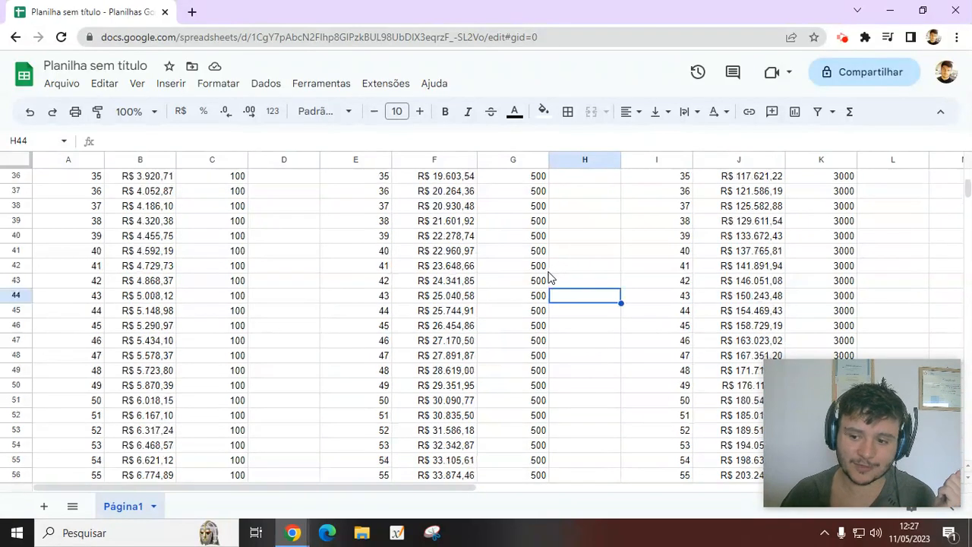
scroll(550, 272, down, 20)
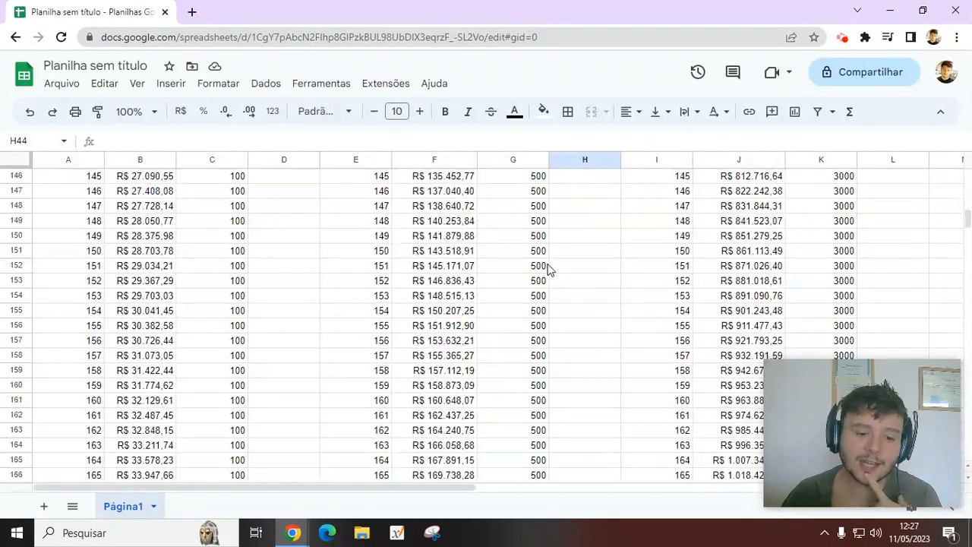
scroll(544, 268, down, 20)
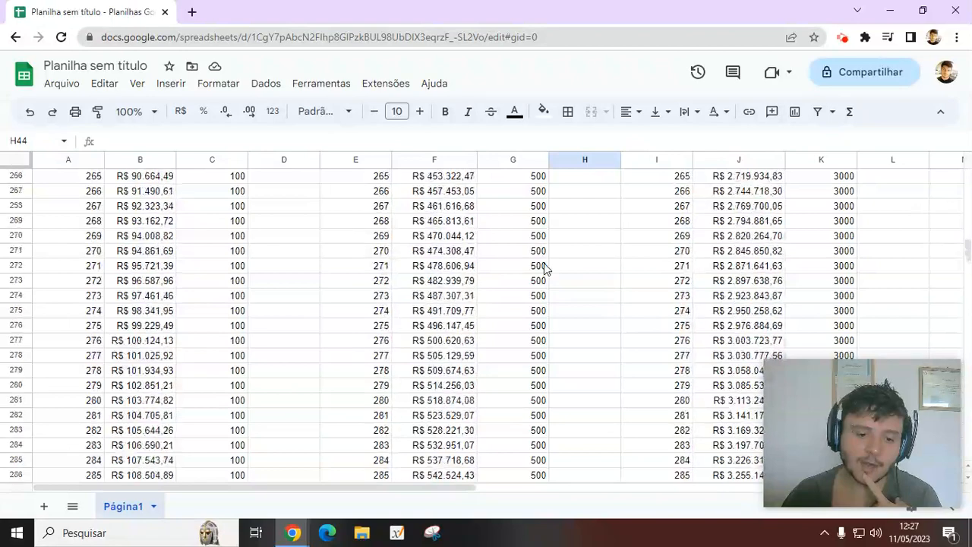
scroll(543, 268, down, 1)
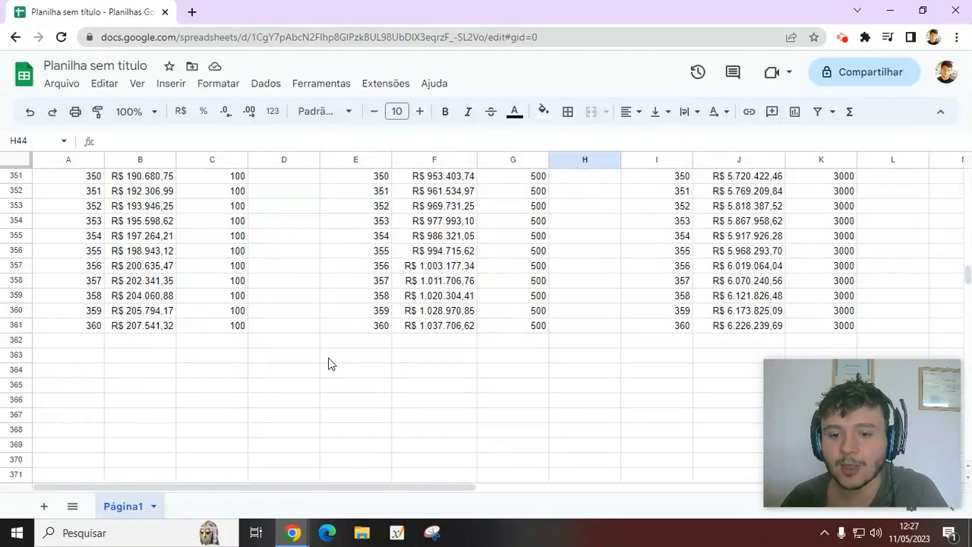
click(436, 338)
click(439, 330)
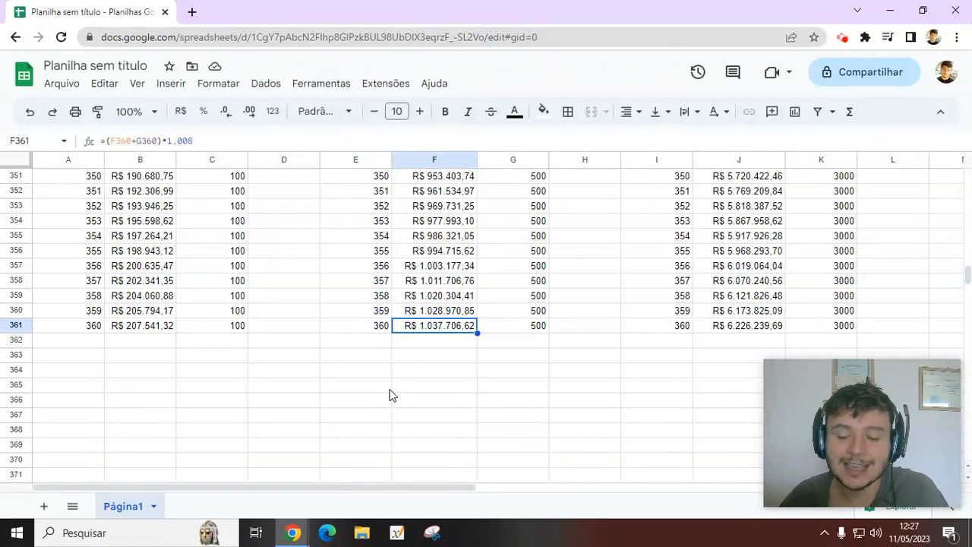
- Compare the three tables' total capital from month 360 back up to the header row
scroll(740, 216, up, 18)
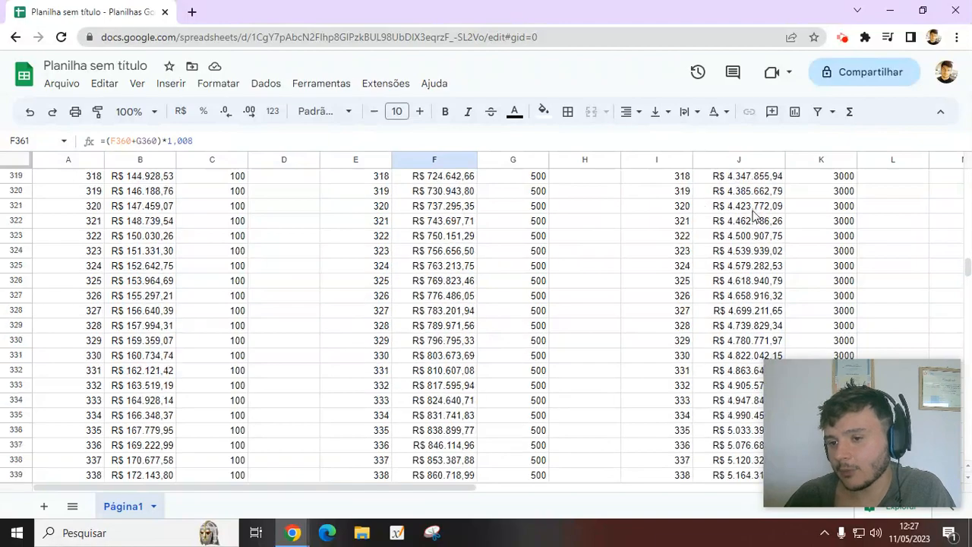
scroll(743, 227, up, 16)
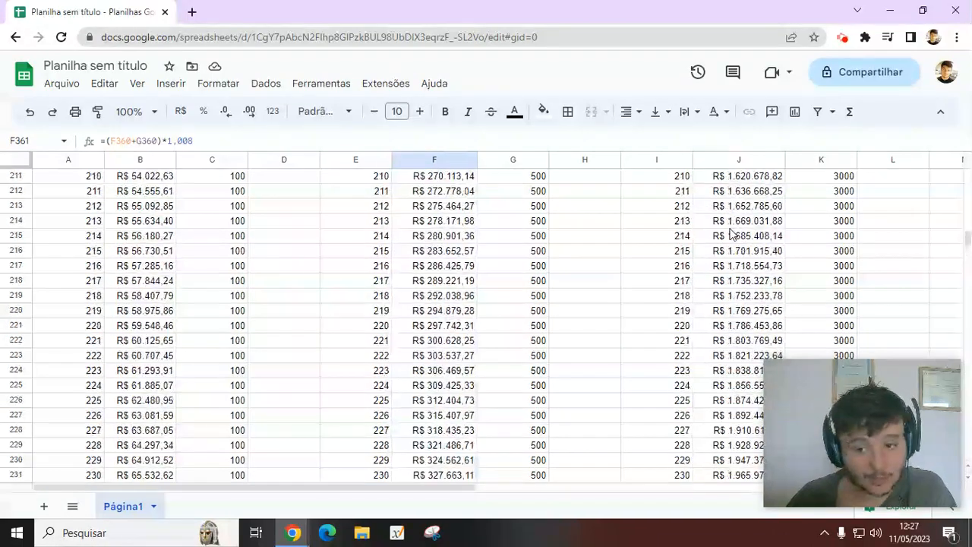
scroll(732, 232, up, 4)
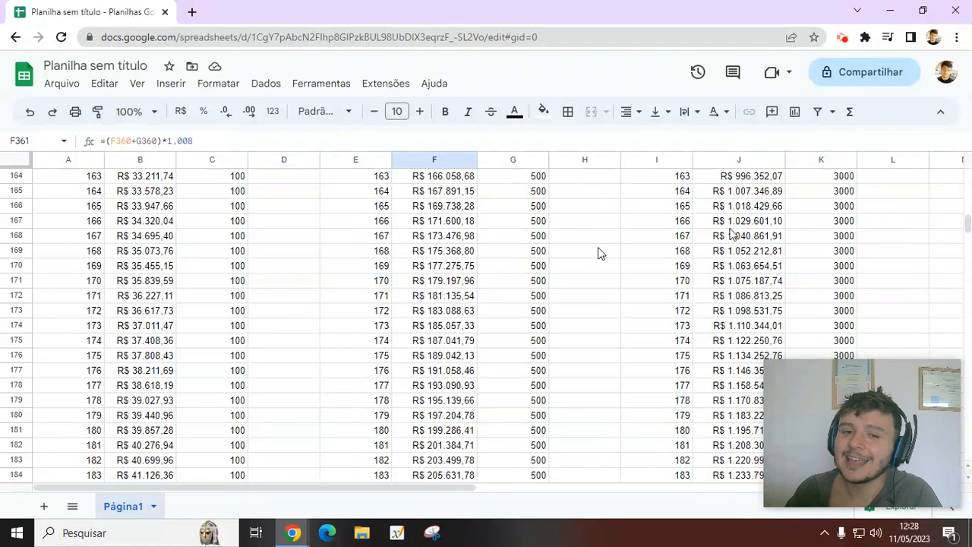
scroll(600, 253, up, 20)
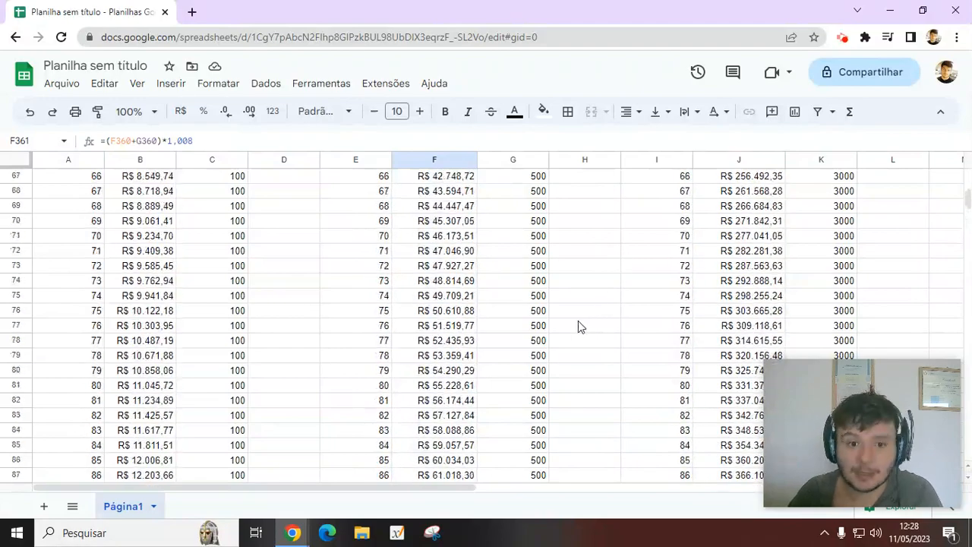
scroll(578, 327, up, 14)
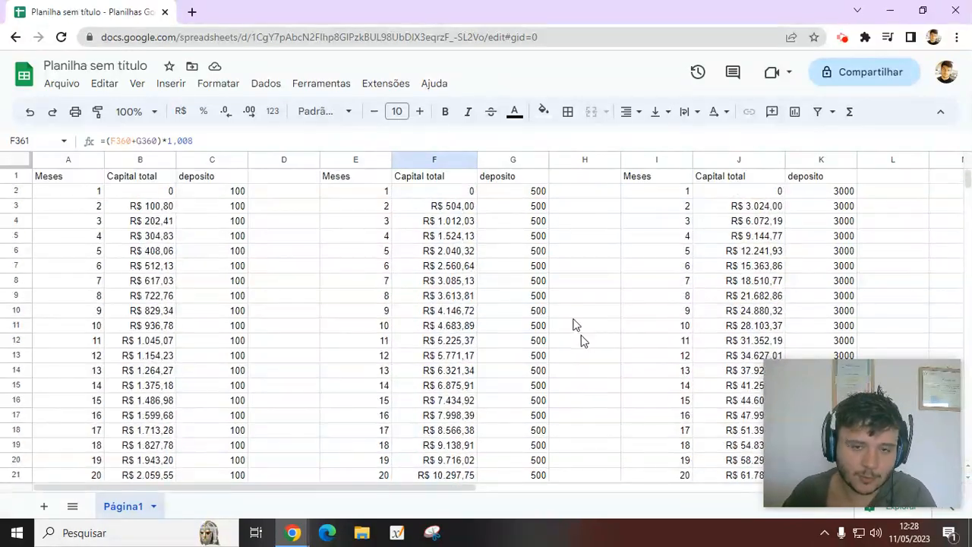